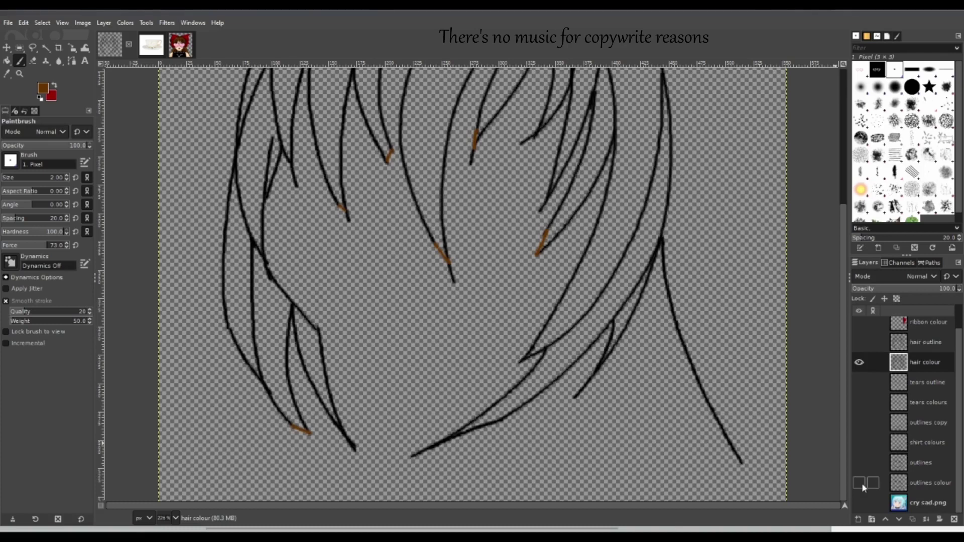
Trace the hair's lower boundary along the shoulder and up past the jaw in brown on the hair colour layer, using the outlines layer as guide.
click(859, 483)
click(858, 463)
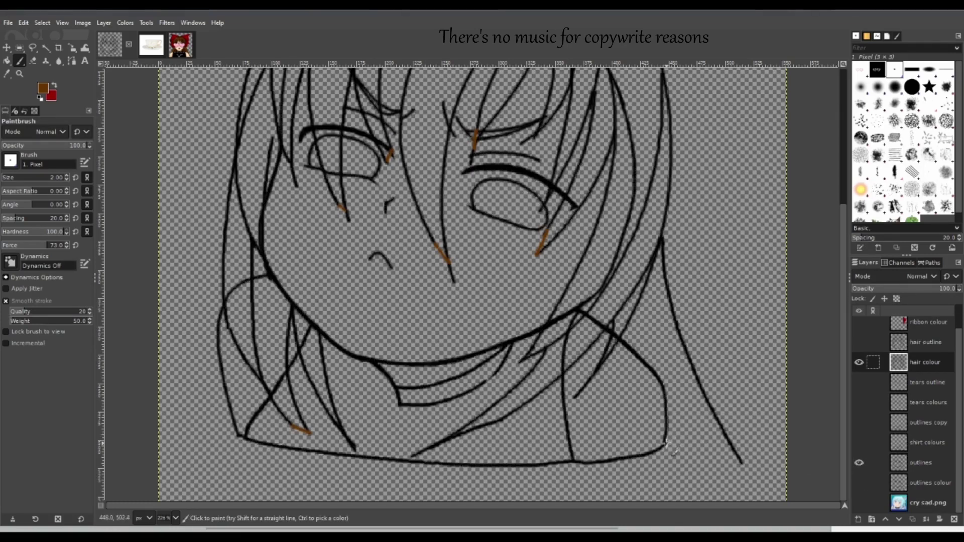
mouse_move(741, 461)
mouse_down()
mouse_move(685, 455)
mouse_move(670, 423)
mouse_up()
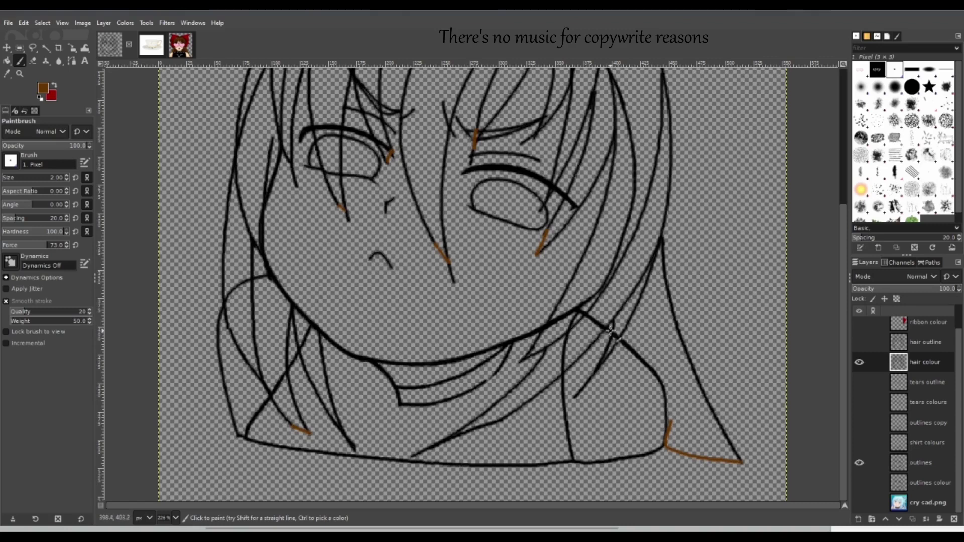
mouse_move(611, 332)
mouse_down()
mouse_move(579, 309)
mouse_move(654, 374)
mouse_move(668, 441)
mouse_up()
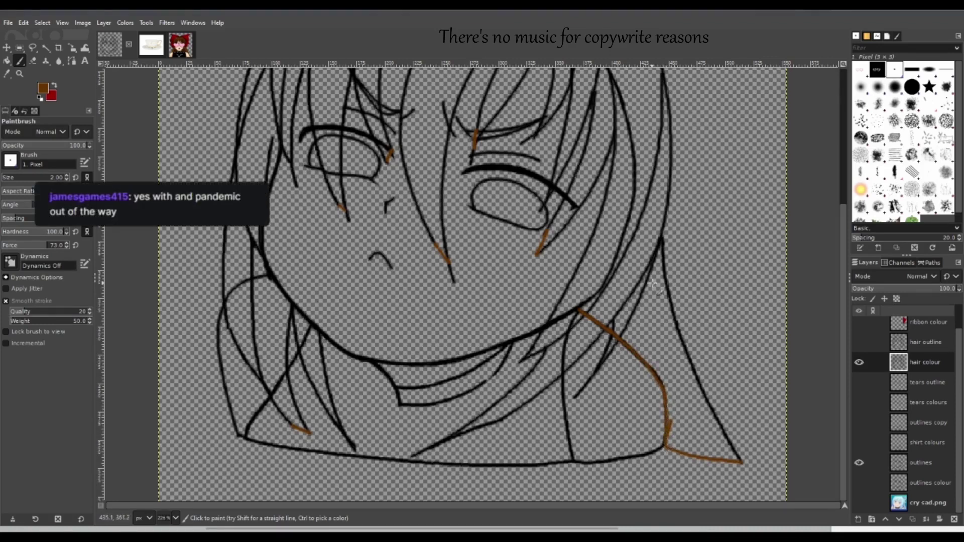
drag(578, 309, 660, 241)
click(860, 463)
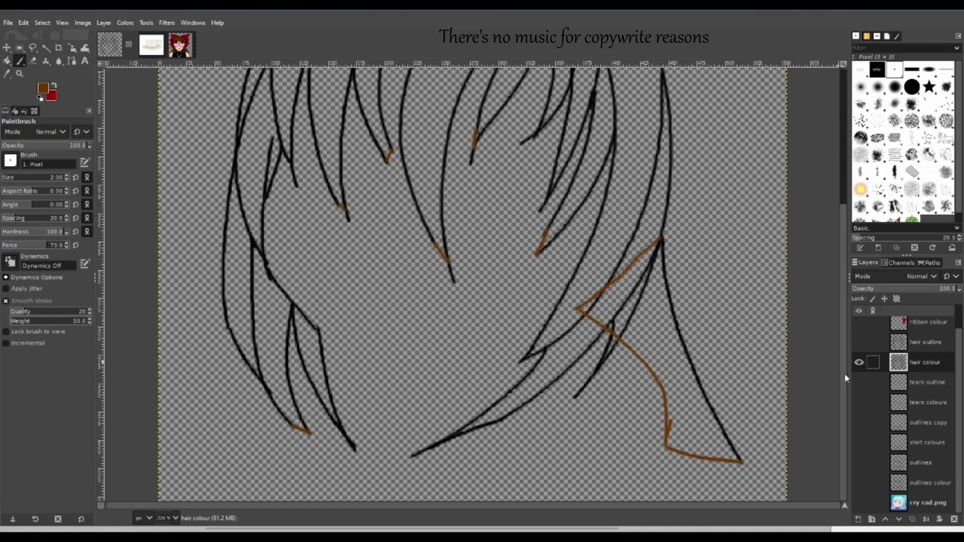
Check the brown boundary against the outlines layer, hide that layer again, and undo the diagonal stroke from the jaw to the outer hair edge.
drag(847, 382, 839, 276)
scroll(836, 278, down, 2)
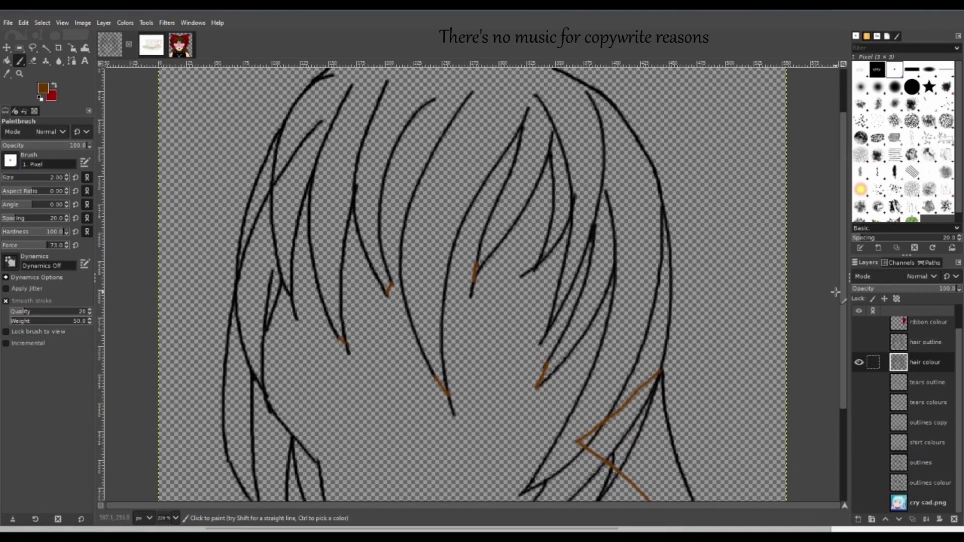
scroll(845, 308, down, 10)
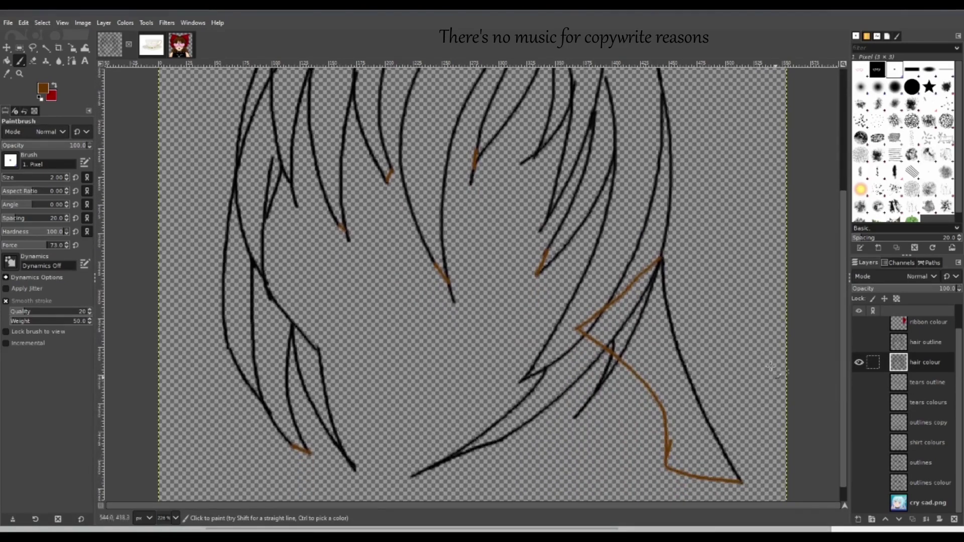
click(860, 463)
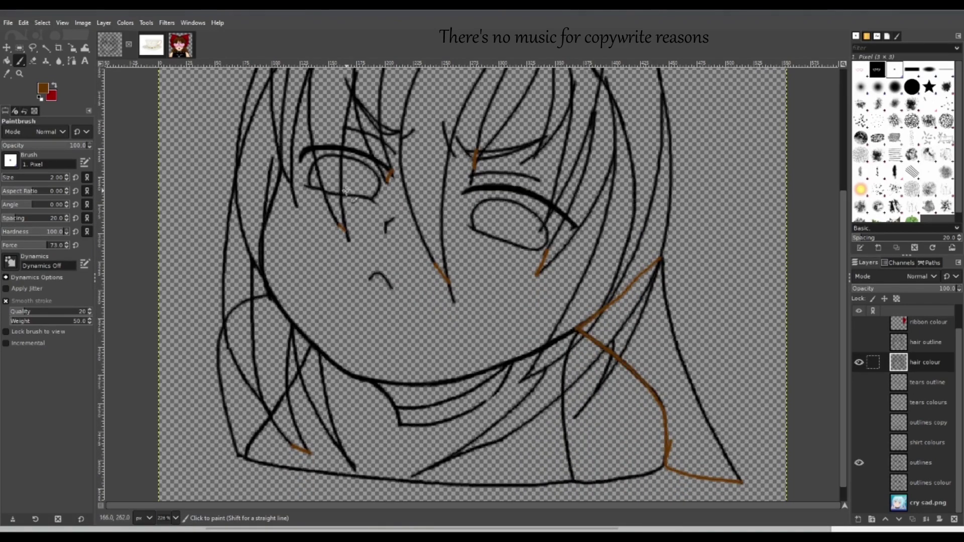
click(860, 463)
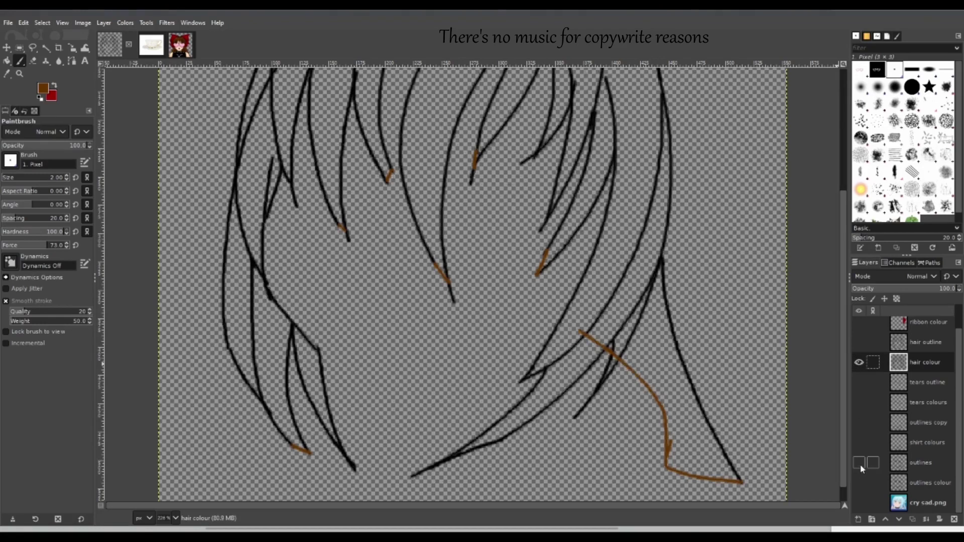
Erase the inner strand lines above the shoulder with the size 16 Eraser and patch the broken brown boundary with a brown dab.
click(32, 60)
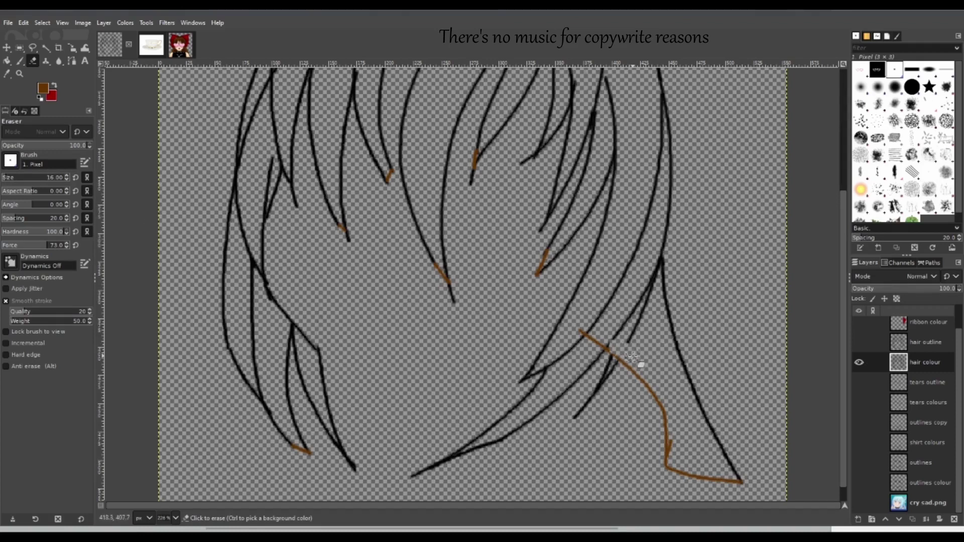
mouse_move(615, 338)
mouse_down()
mouse_move(624, 344)
mouse_move(626, 309)
mouse_move(644, 303)
mouse_move(659, 273)
mouse_move(639, 286)
mouse_up()
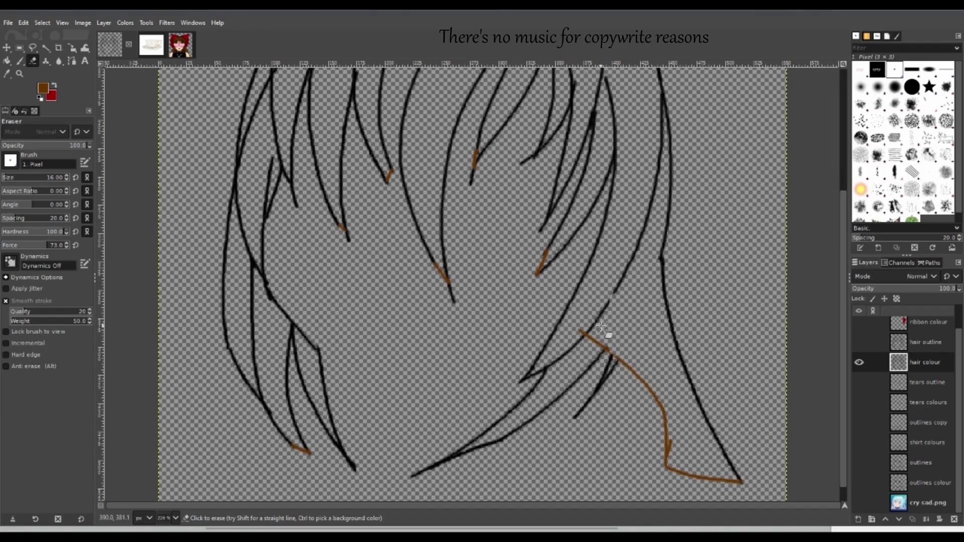
mouse_move(588, 324)
mouse_down()
mouse_move(613, 345)
mouse_move(577, 351)
mouse_move(625, 358)
mouse_move(581, 355)
mouse_move(564, 374)
mouse_move(552, 368)
mouse_up()
click(21, 60)
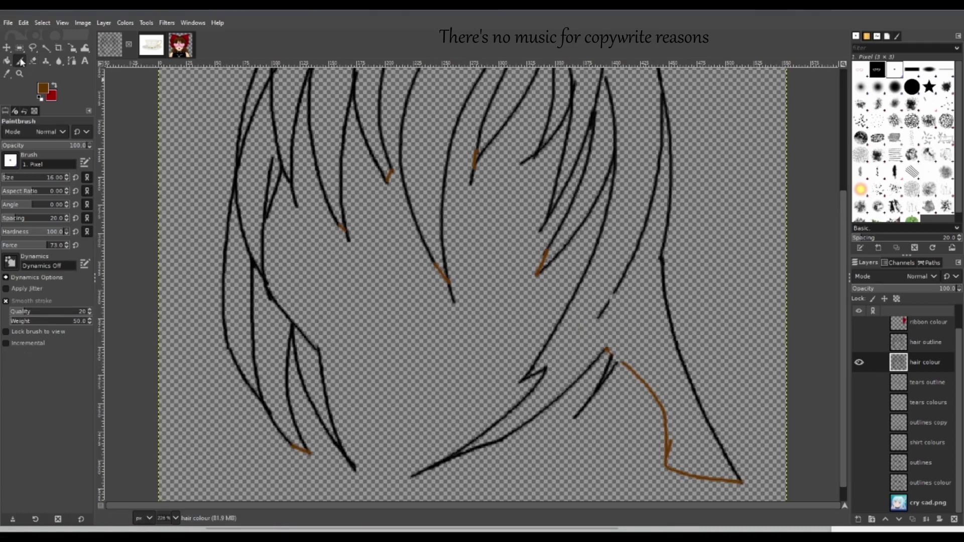
drag(626, 355, 627, 358)
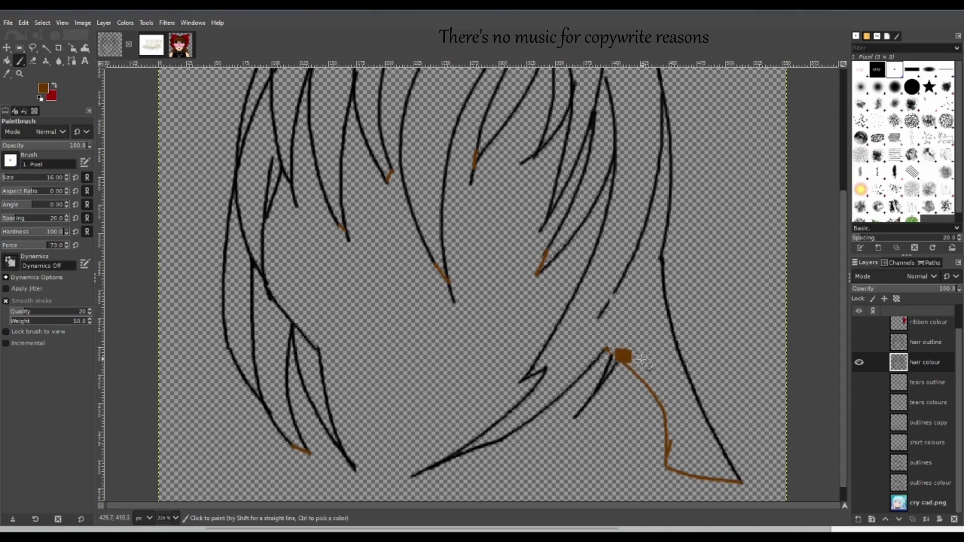
Erase the long inner strand line running alongside the hair's outer edge above the shoulder, undoing strokes that stray.
click(32, 61)
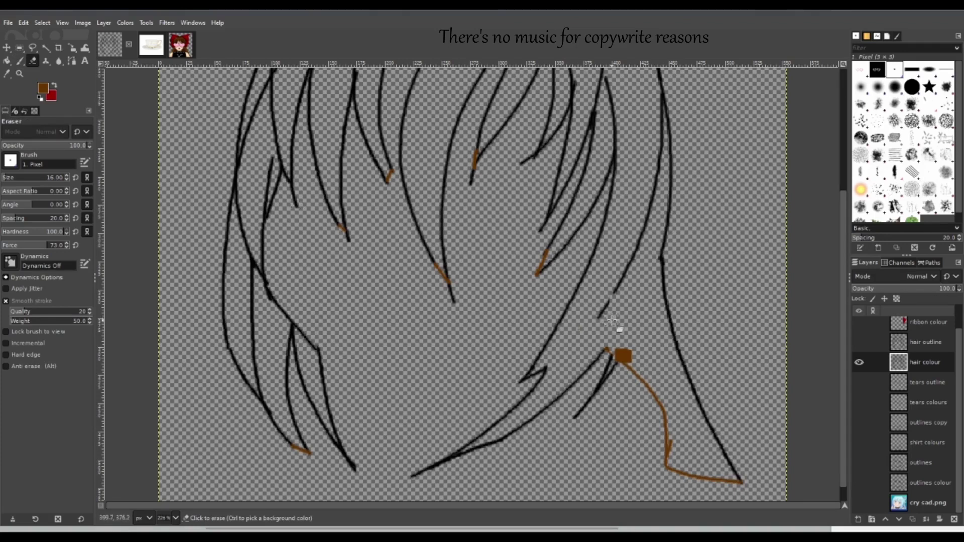
mouse_move(625, 279)
mouse_down()
mouse_move(656, 224)
mouse_move(652, 213)
mouse_up()
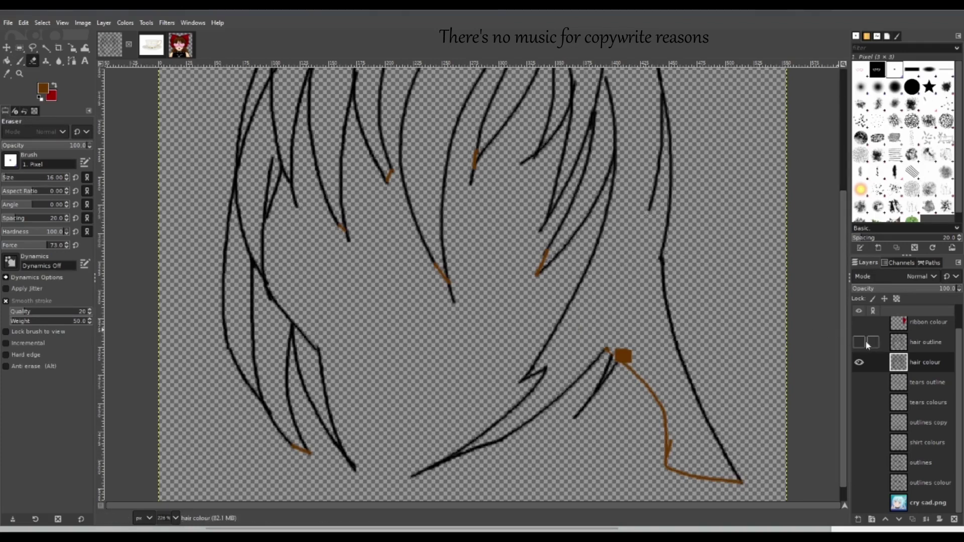
drag(843, 357, 837, 250)
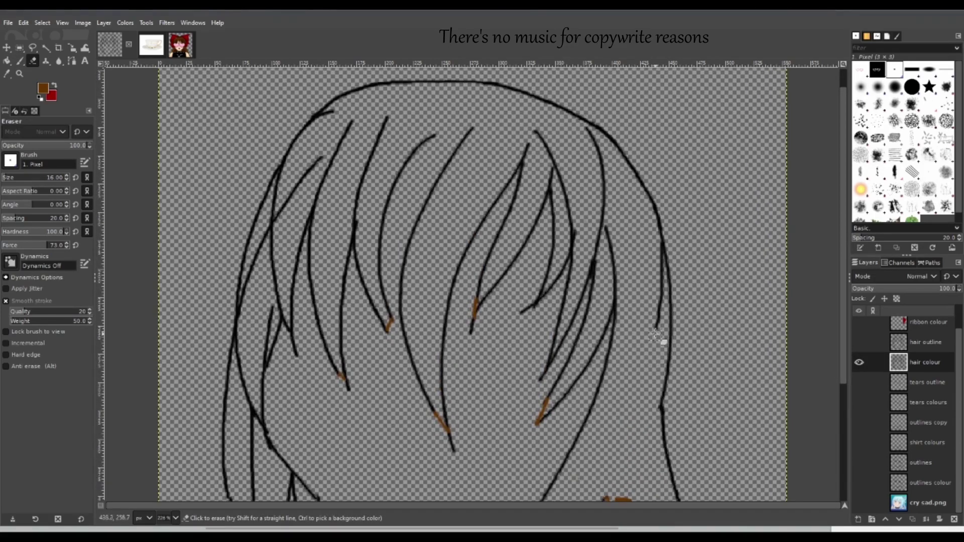
mouse_move(658, 293)
mouse_down()
mouse_move(662, 301)
mouse_move(660, 256)
mouse_move(645, 232)
mouse_up()
key(ctrl+z)
drag(659, 275, 654, 246)
key(ctrl+z)
Erase the inner strand lines above the fringe points on the shoulder-boundary side, leaving only the zigzag fringe edge.
mouse_move(615, 304)
mouse_down()
mouse_move(598, 267)
mouse_move(595, 241)
mouse_move(615, 270)
mouse_move(599, 230)
mouse_up()
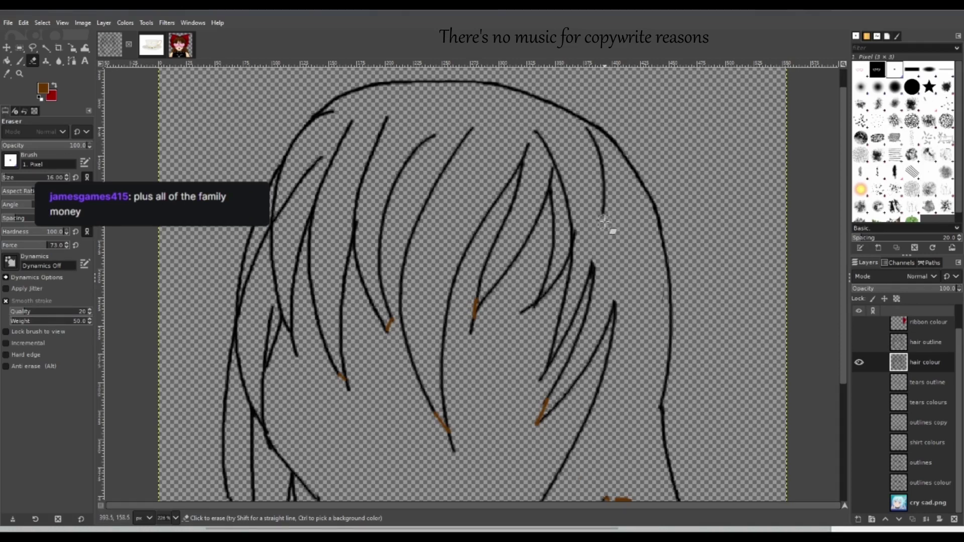
mouse_move(603, 213)
mouse_down()
mouse_move(603, 166)
mouse_move(586, 129)
mouse_up()
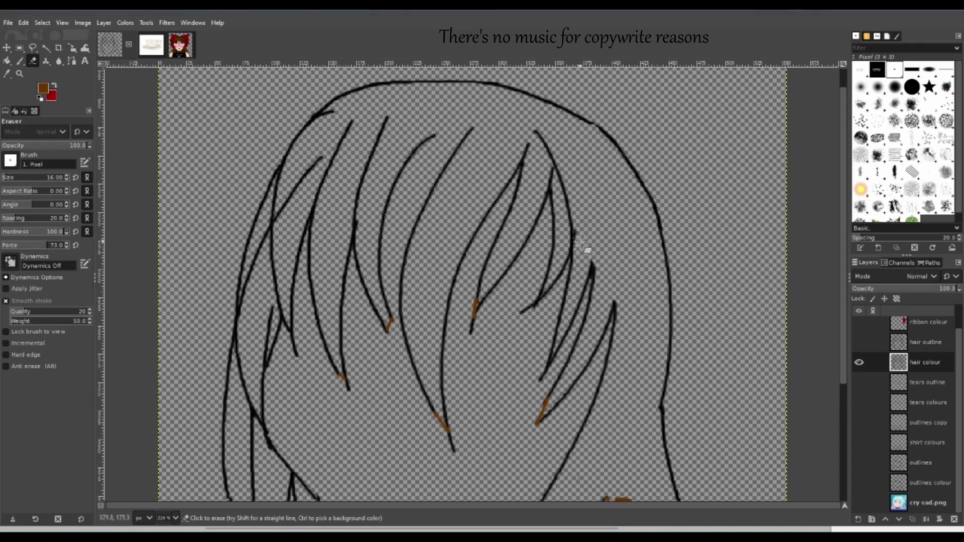
mouse_move(573, 241)
mouse_down()
mouse_move(553, 159)
mouse_move(533, 128)
mouse_move(545, 165)
mouse_move(534, 165)
mouse_move(522, 139)
mouse_up()
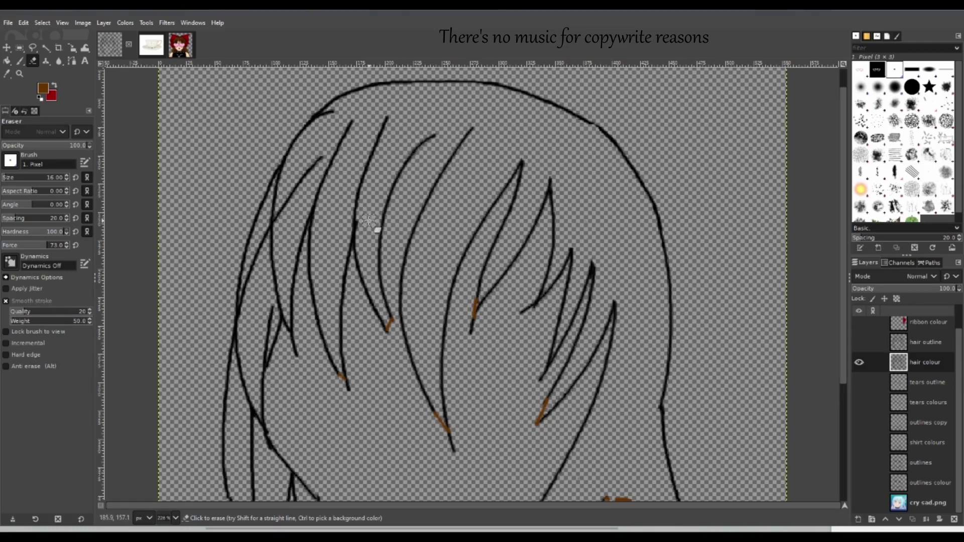
Paint a short brown line with a size 2 Paintbrush joining the fringe tip to the neighbouring long centre strand.
key(p)
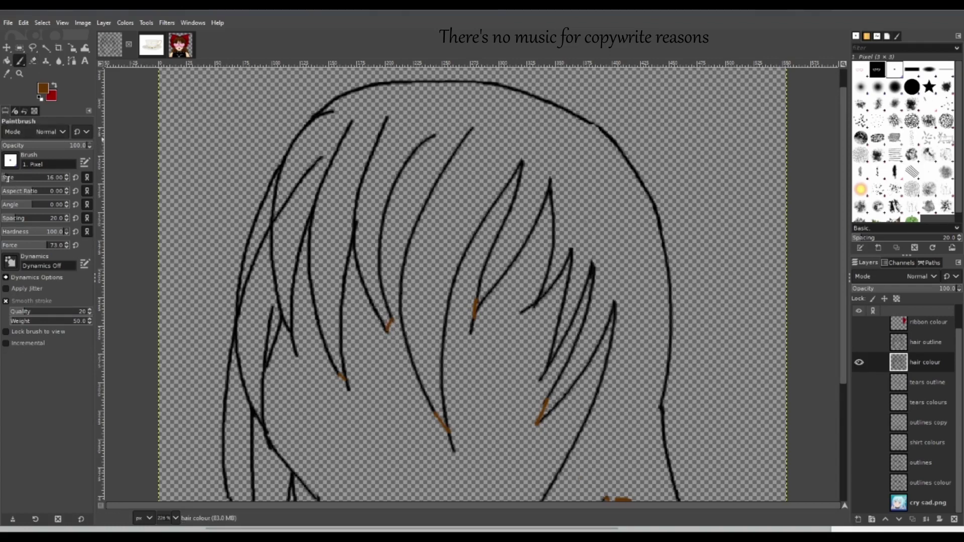
click(5, 178)
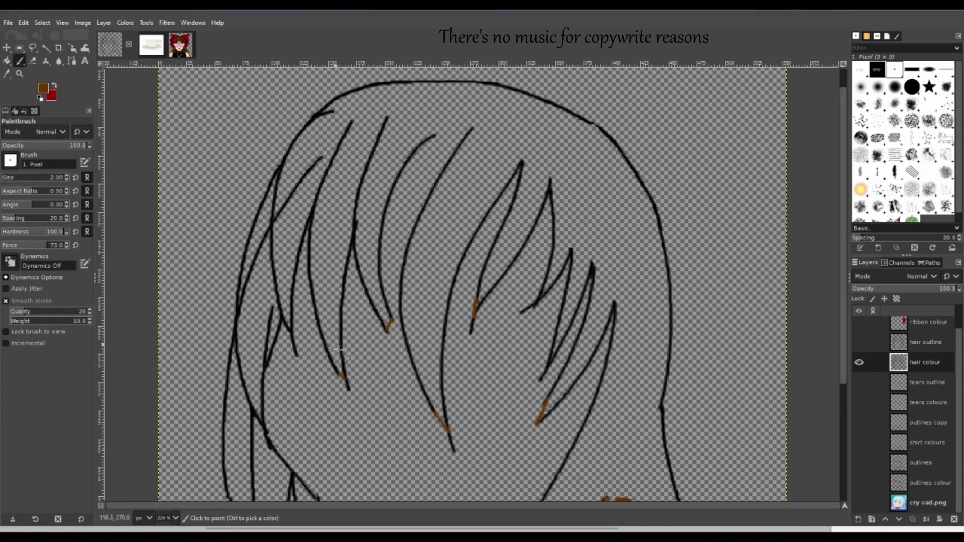
mouse_move(387, 332)
mouse_down()
mouse_move(425, 355)
mouse_move(412, 356)
mouse_up()
key(ctrl+z)
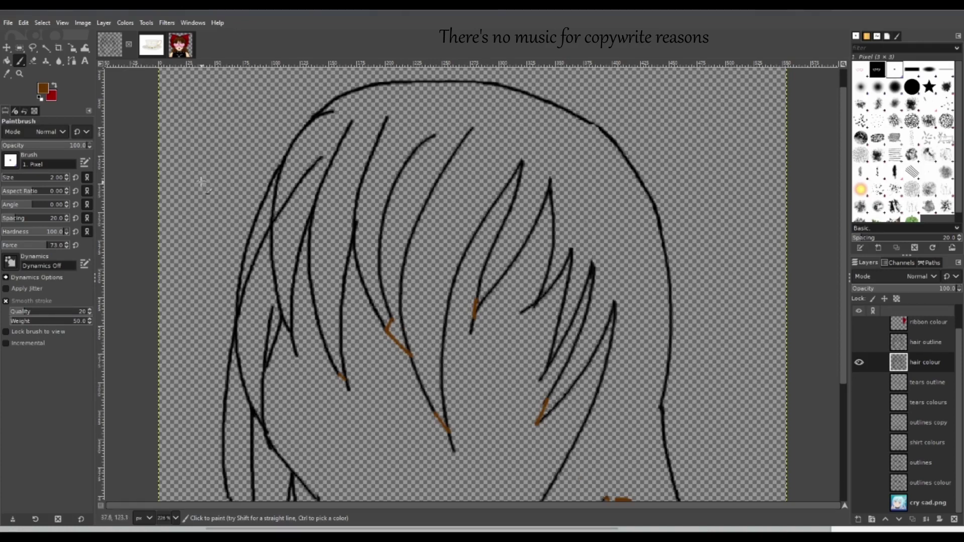
Erase the inner strand lines from the centre of the fringe across to the crown's overlapping line end, using the size 16 Eraser.
click(31, 61)
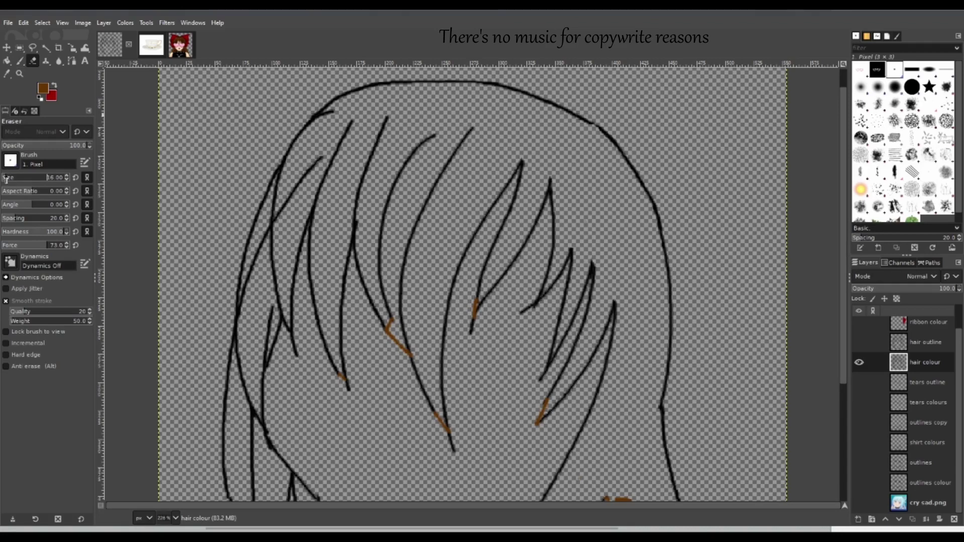
mouse_move(393, 322)
mouse_down()
mouse_move(415, 346)
mouse_move(401, 275)
mouse_move(412, 244)
mouse_move(406, 303)
mouse_move(418, 215)
mouse_move(435, 174)
mouse_move(472, 133)
mouse_move(437, 160)
mouse_move(441, 134)
mouse_move(419, 148)
mouse_move(395, 192)
mouse_move(401, 174)
mouse_move(379, 241)
mouse_move(398, 323)
mouse_up()
mouse_move(357, 224)
mouse_down()
mouse_move(379, 171)
mouse_move(361, 160)
mouse_move(386, 121)
mouse_up()
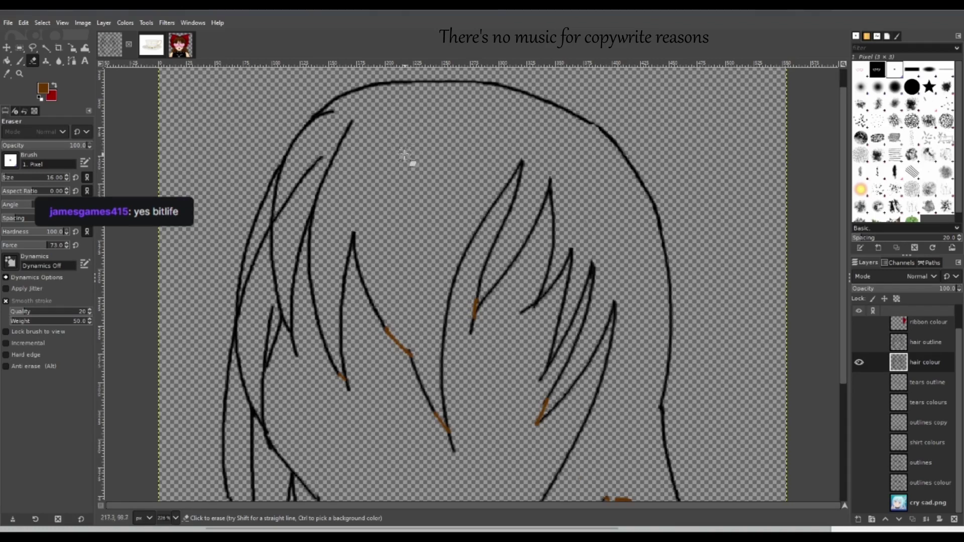
mouse_move(317, 204)
mouse_down()
mouse_move(343, 199)
mouse_move(318, 185)
mouse_move(352, 117)
mouse_move(345, 148)
mouse_move(330, 117)
mouse_up()
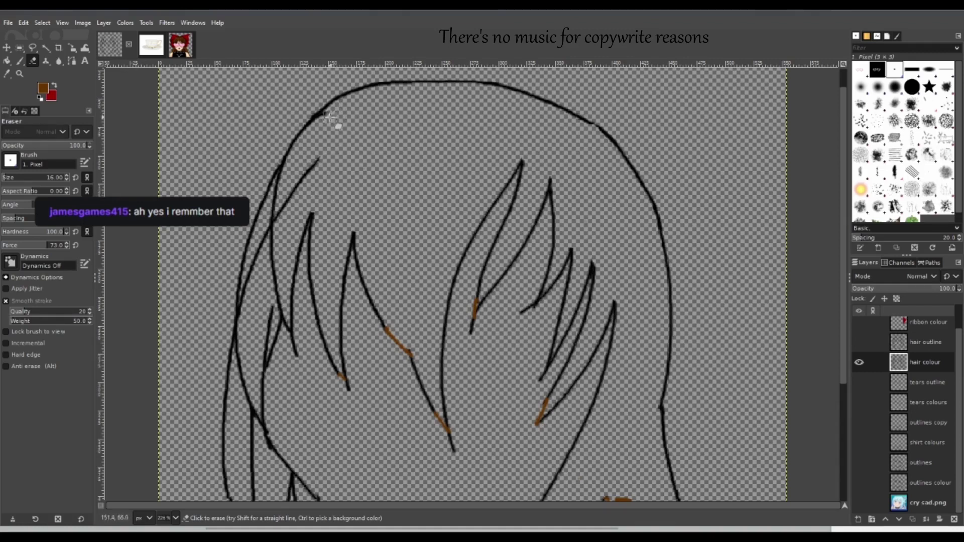
Erase the crossing strand lines and the narrow strand beside the face, inside the hair's left outer edge.
mouse_move(319, 159)
mouse_down()
mouse_move(323, 168)
mouse_move(318, 160)
mouse_up()
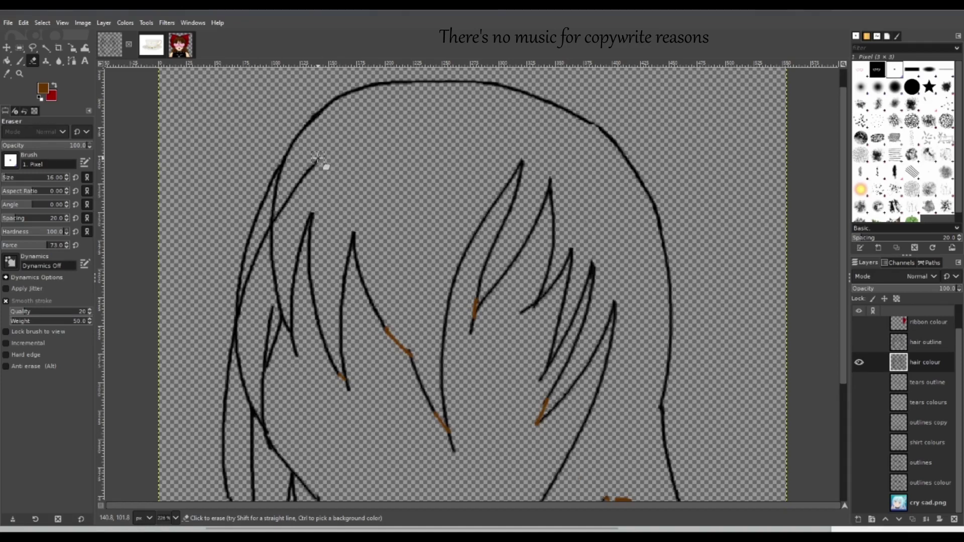
mouse_move(300, 189)
mouse_down()
mouse_move(279, 223)
mouse_move(321, 158)
mouse_move(277, 206)
mouse_move(286, 175)
mouse_up()
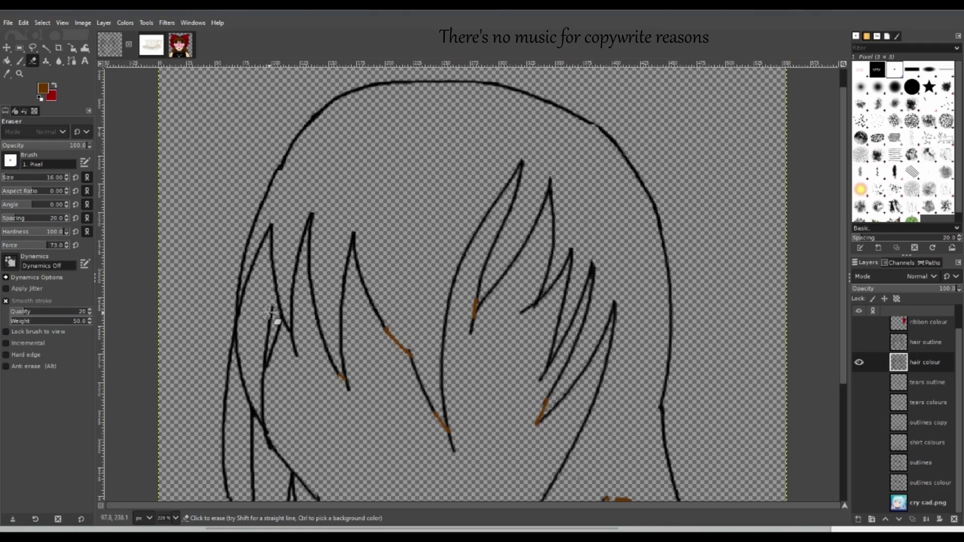
mouse_move(277, 300)
mouse_down()
mouse_move(274, 317)
mouse_move(281, 242)
mouse_move(276, 269)
mouse_move(274, 244)
mouse_move(245, 293)
mouse_move(252, 323)
mouse_move(279, 321)
mouse_move(262, 360)
mouse_up()
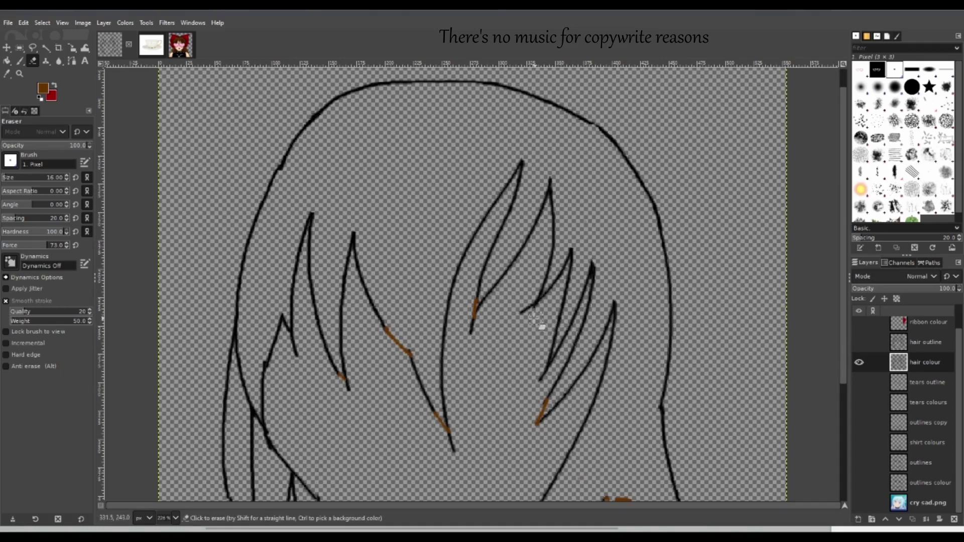
Erase the two inner strand lines inside the lower left lock, keeping its outer contour.
drag(843, 349, 763, 457)
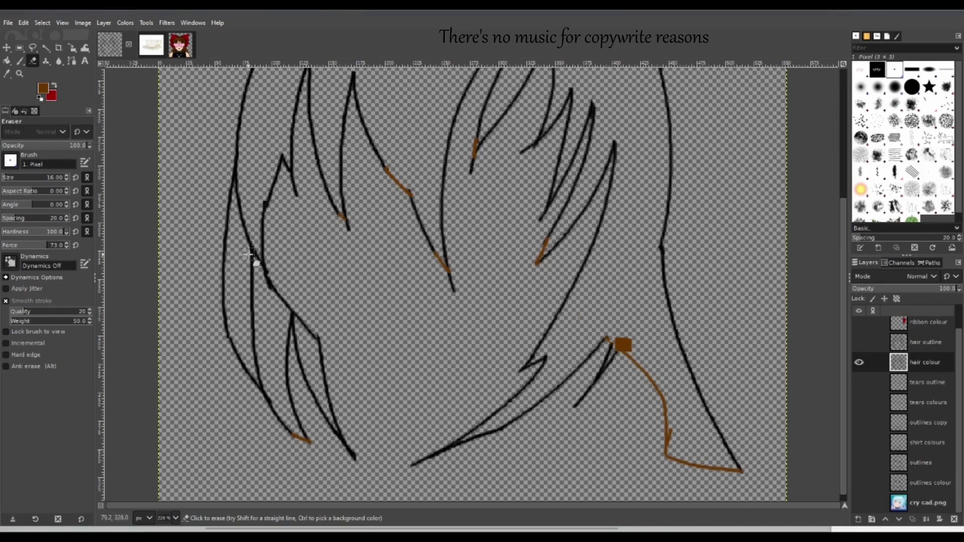
mouse_move(252, 253)
mouse_down()
mouse_move(260, 264)
mouse_move(247, 189)
mouse_up()
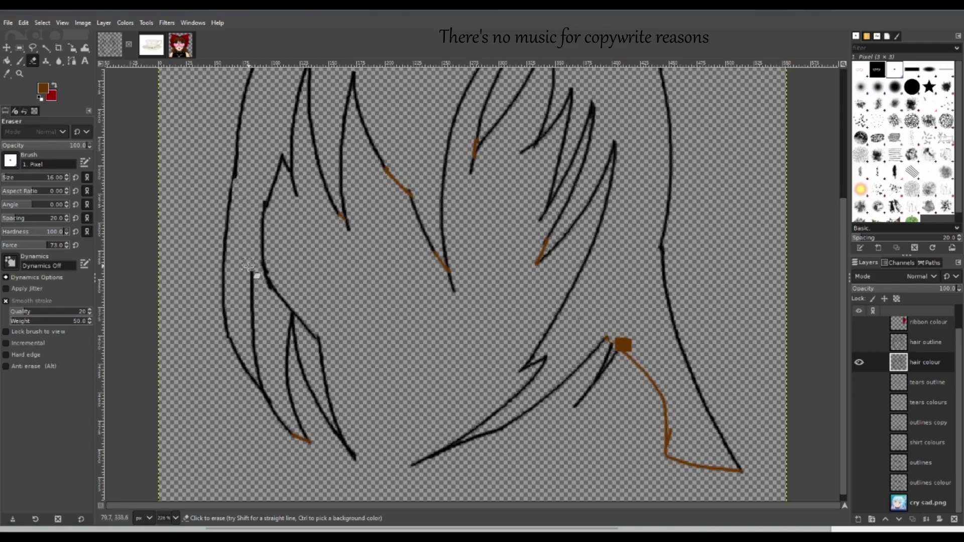
mouse_move(252, 271)
mouse_down()
mouse_move(256, 334)
mouse_move(276, 394)
mouse_move(265, 378)
mouse_move(258, 383)
mouse_up()
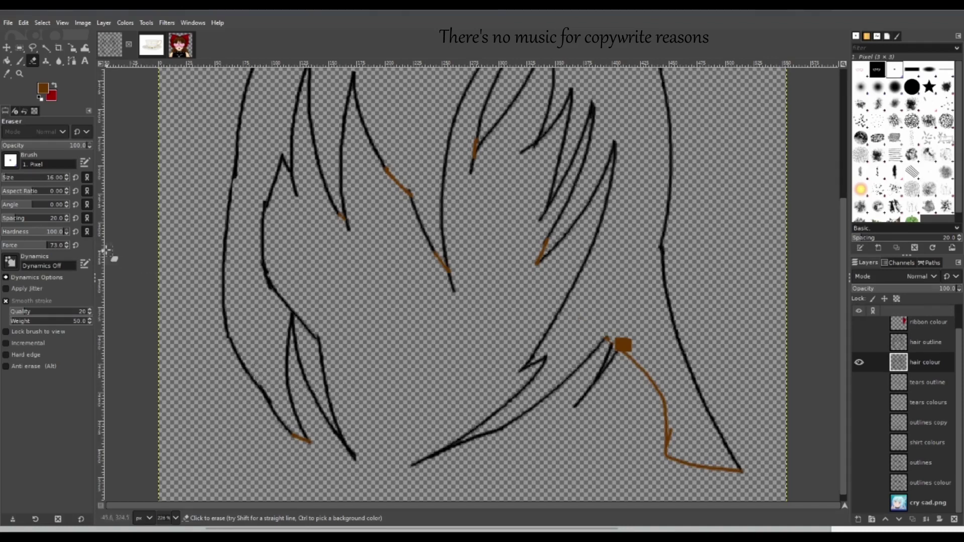
Set the Paintbrush size to 2 and close the small outline gaps at the shoulder strand tip and the crown in brown.
click(20, 61)
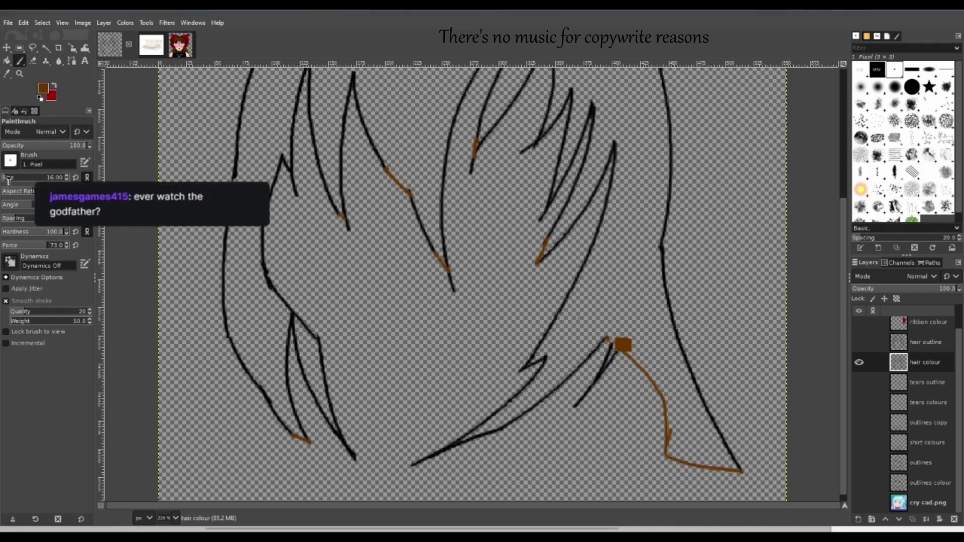
drag(7, 178, 4, 177)
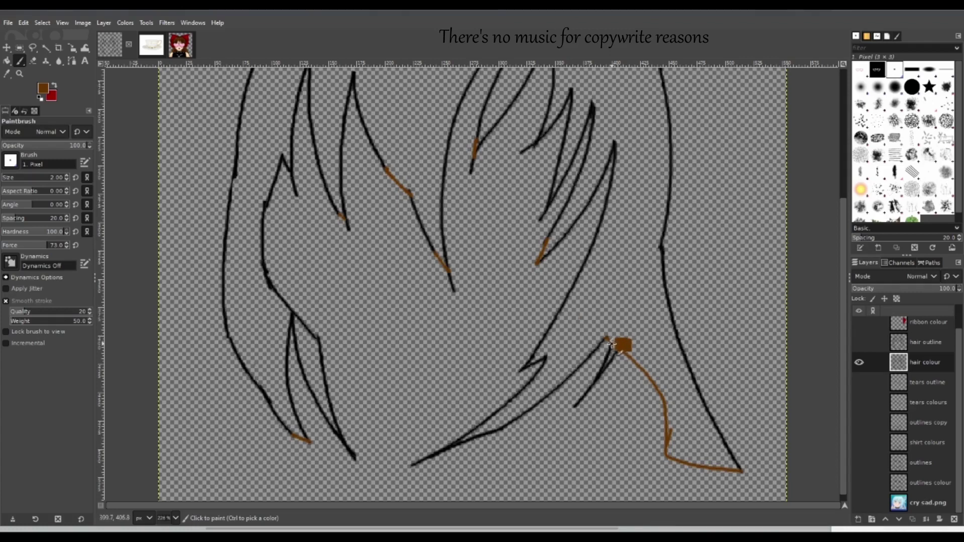
click(606, 338)
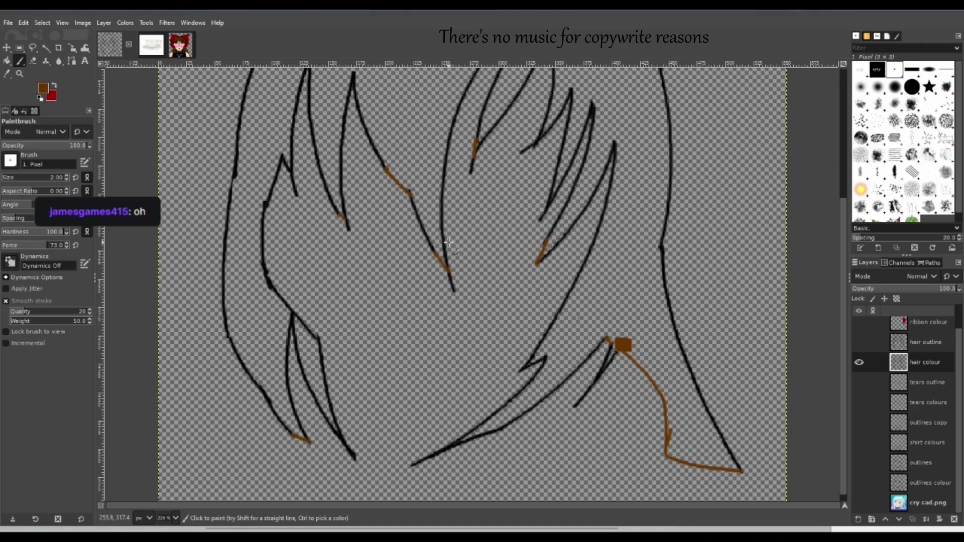
drag(846, 336, 847, 224)
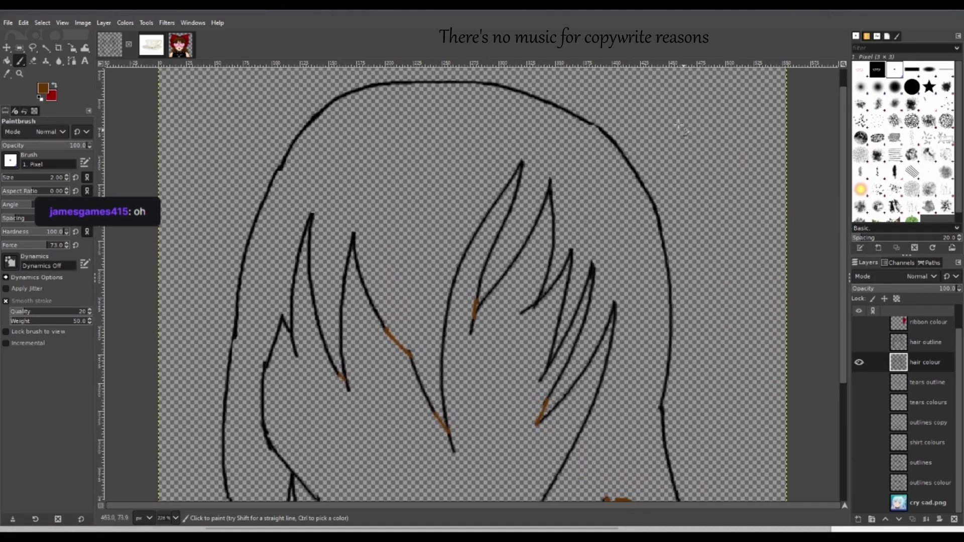
mouse_move(598, 129)
mouse_down()
mouse_move(588, 123)
mouse_move(601, 130)
mouse_up()
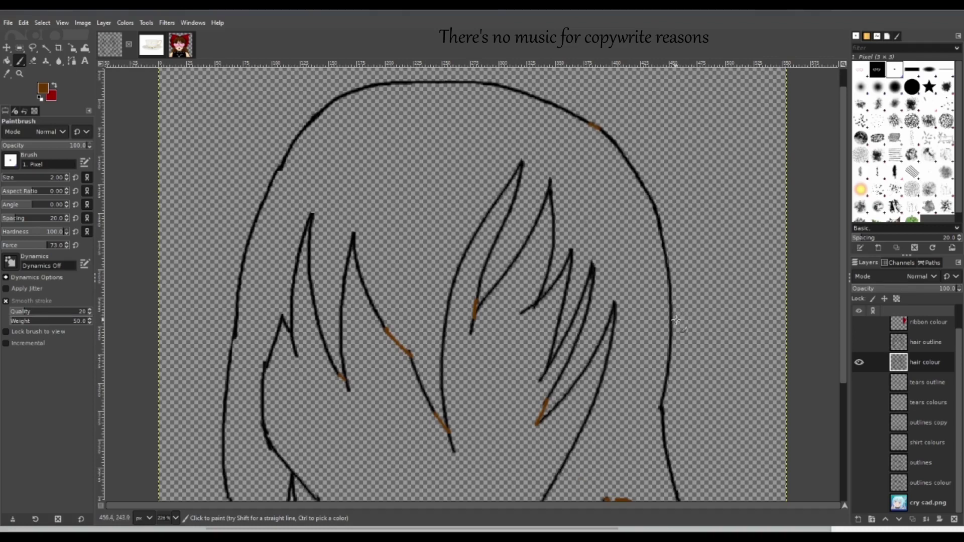
Erase the stray line bits along the inner contour of the left lock, down to the top of its lower strand.
drag(843, 340, 837, 463)
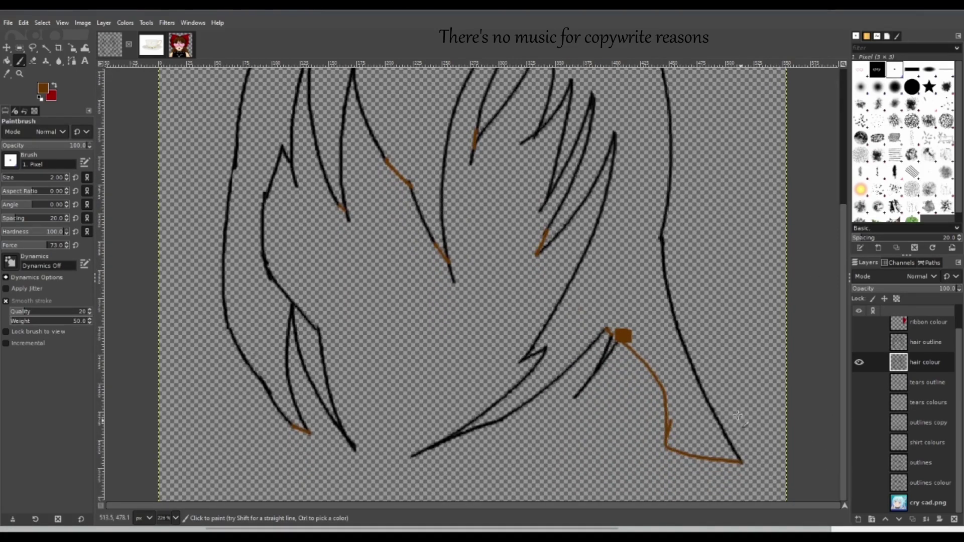
click(33, 60)
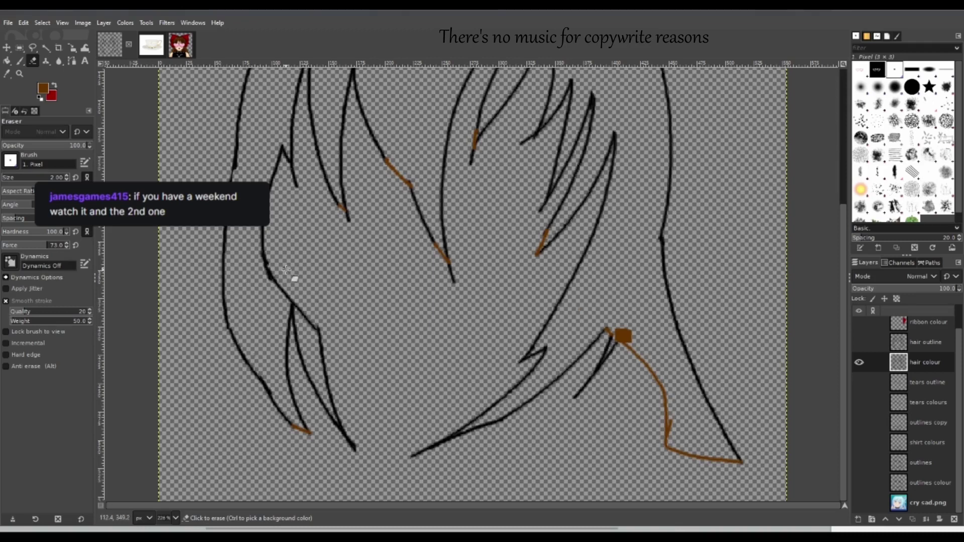
click(286, 305)
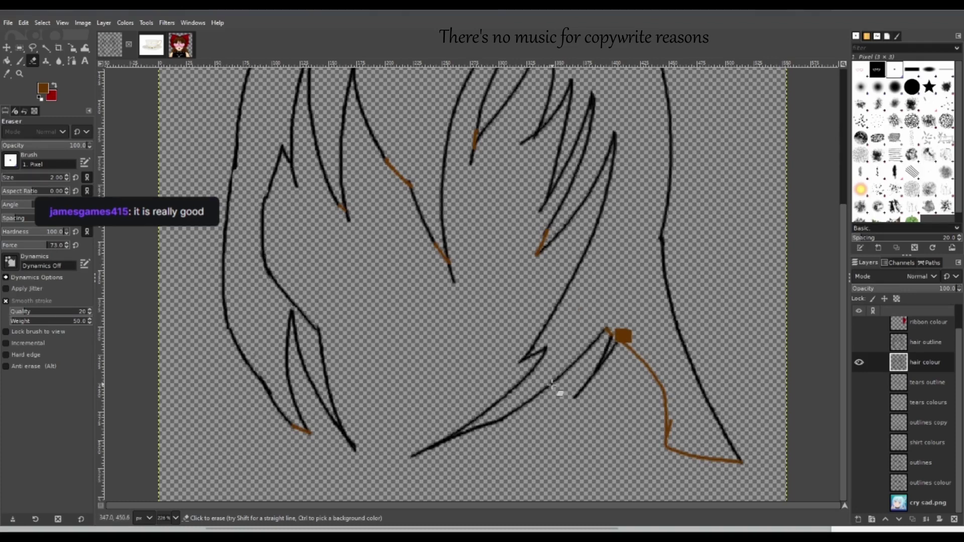
Make brown the background colour and bucket-fill the long right-hand hair section and the lower left lock with it.
click(7, 61)
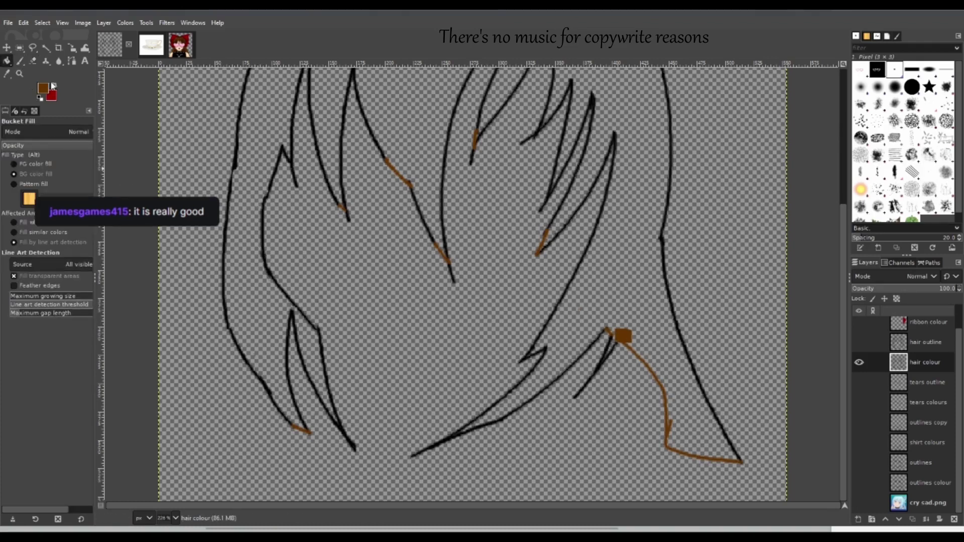
click(55, 86)
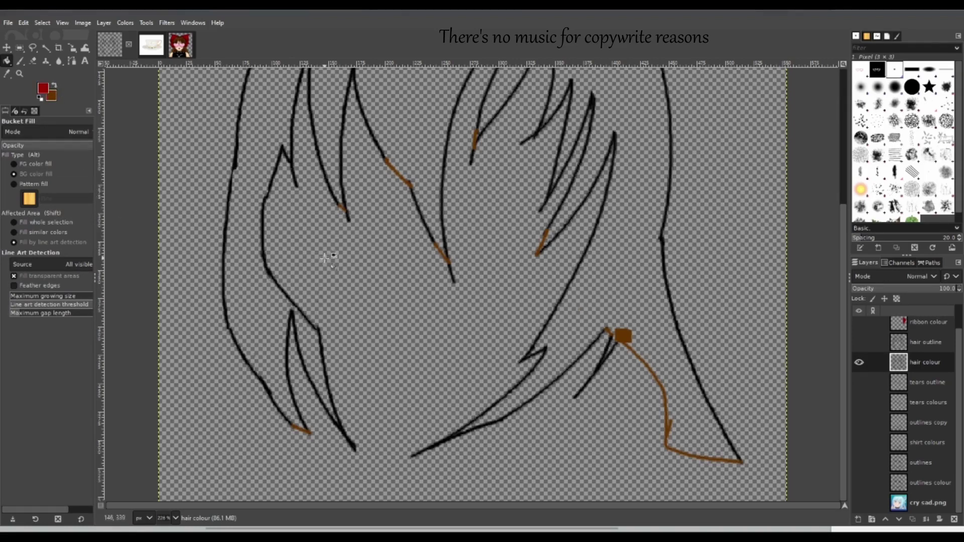
mouse_move(618, 276)
mouse_down()
mouse_move(653, 336)
mouse_move(640, 343)
mouse_move(680, 387)
mouse_move(651, 363)
mouse_move(651, 343)
mouse_move(609, 346)
mouse_move(584, 333)
mouse_move(592, 321)
mouse_move(550, 374)
mouse_up()
mouse_move(316, 366)
mouse_down()
mouse_move(312, 348)
mouse_move(258, 334)
mouse_up()
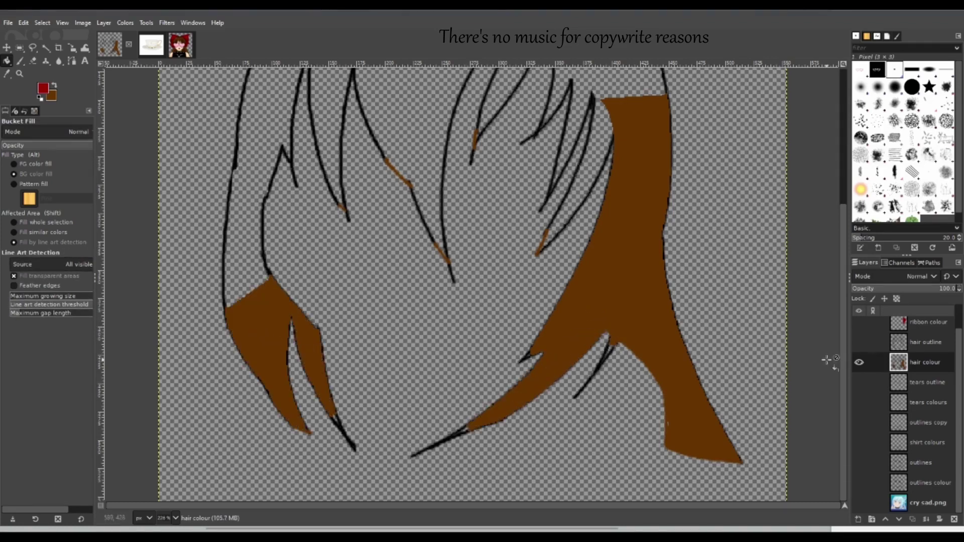
Bucket-fill the left side hair and the left and centre fringe up to the crown with brown.
drag(842, 364, 844, 267)
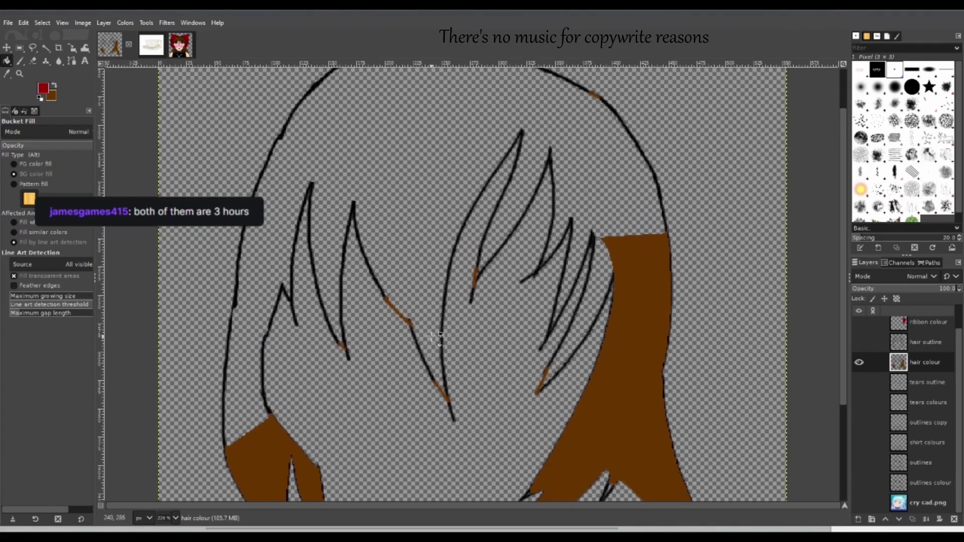
click(254, 387)
mouse_move(254, 387)
mouse_down()
mouse_move(232, 419)
mouse_move(280, 280)
mouse_up()
click(336, 161)
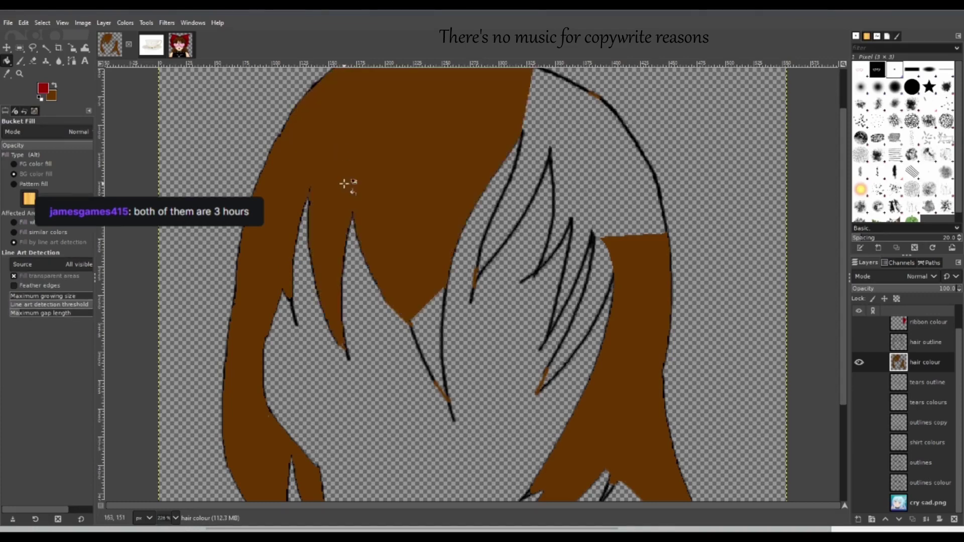
Bucket-fill the right side of the crown with brown, including the leftover patches along its outer edge and inside it.
click(557, 171)
click(600, 150)
mouse_move(616, 188)
mouse_down()
mouse_move(646, 198)
mouse_move(615, 218)
mouse_move(640, 212)
mouse_move(610, 197)
mouse_up()
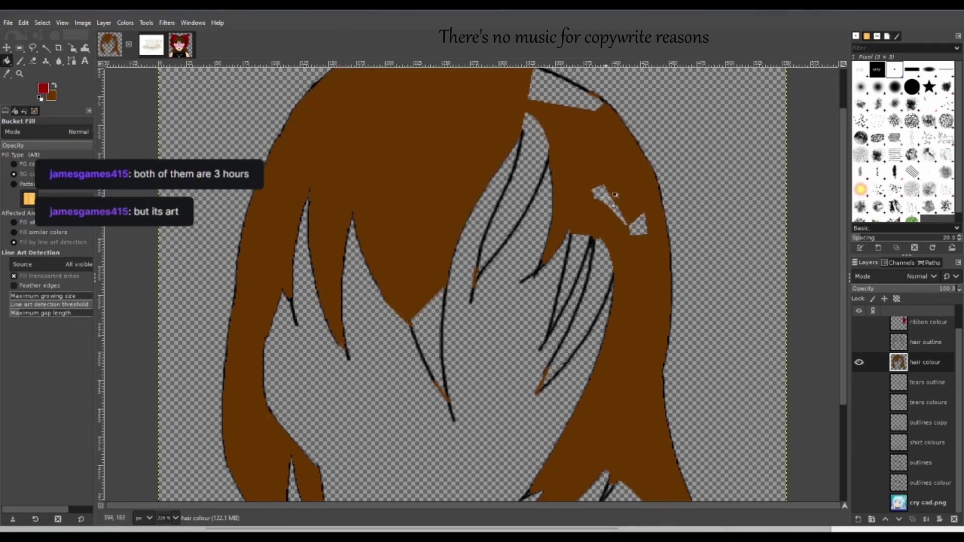
click(647, 233)
click(607, 200)
click(601, 192)
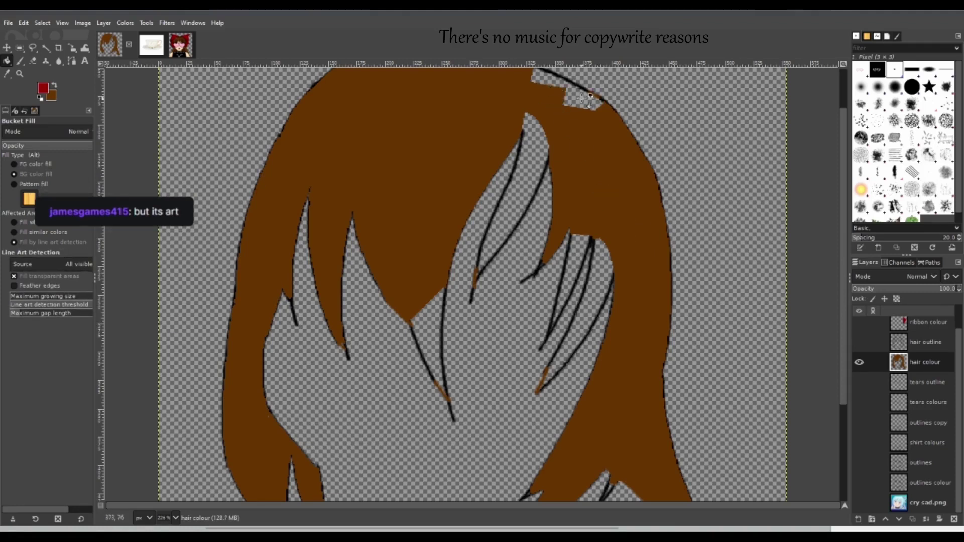
click(552, 89)
click(537, 80)
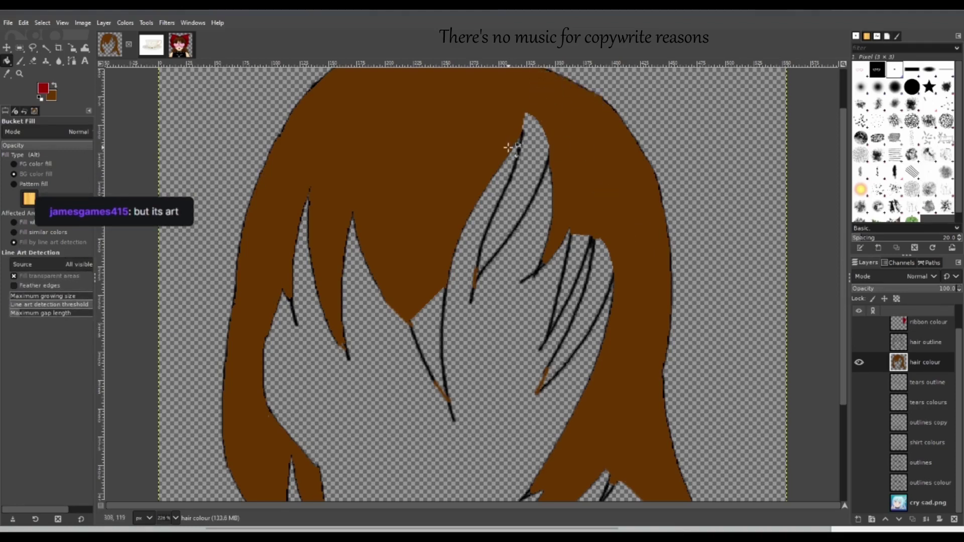
Bucket-fill the remaining pointed fringe strands on the right and the tip of the centre strand with brown.
click(530, 127)
click(530, 155)
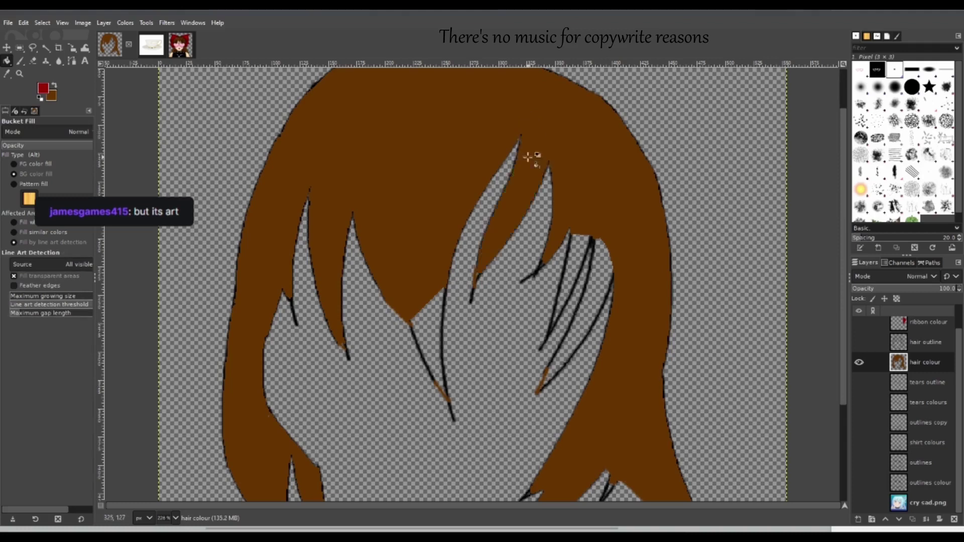
click(578, 259)
click(598, 264)
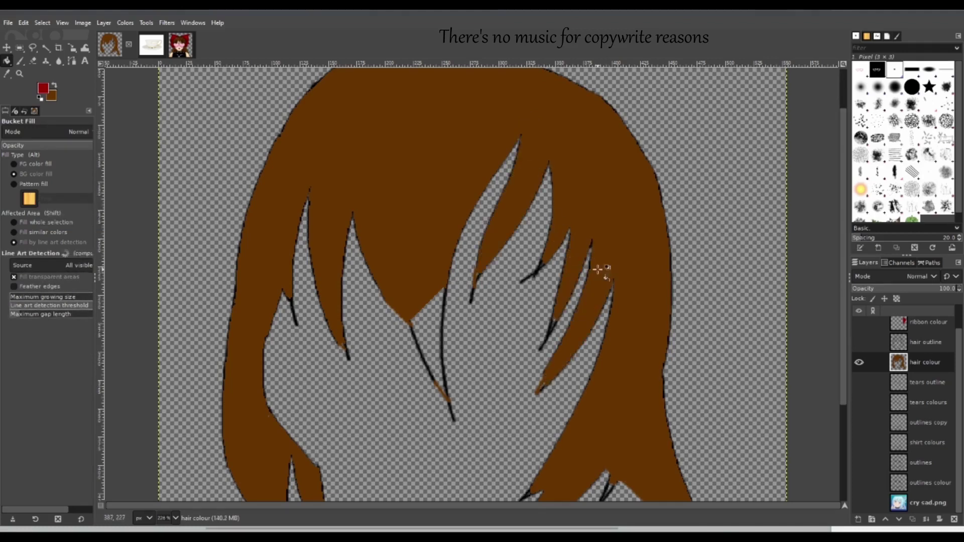
click(427, 336)
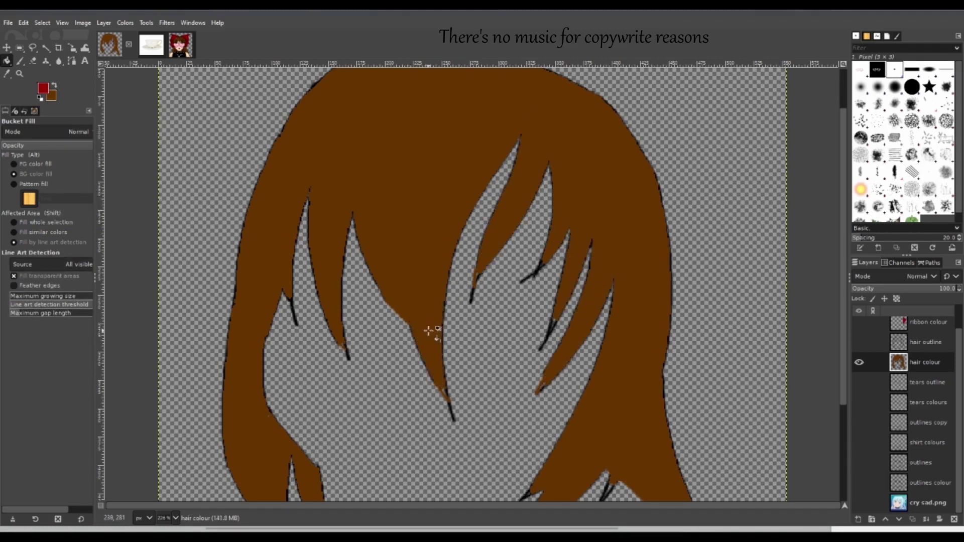
Paint the unfilled spots at the tips of the fringe strands brown with the size 2 Paintbrush.
click(20, 73)
drag(447, 181, 662, 445)
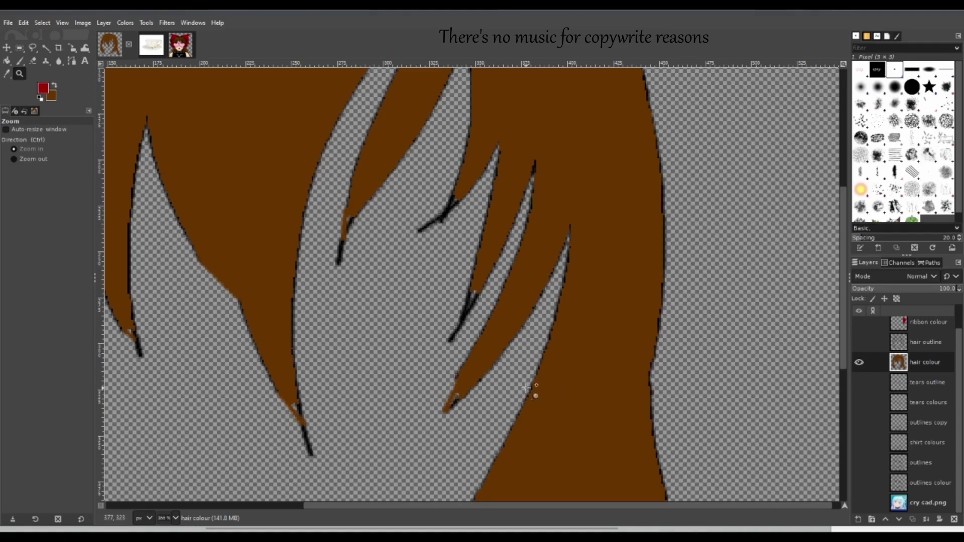
click(20, 60)
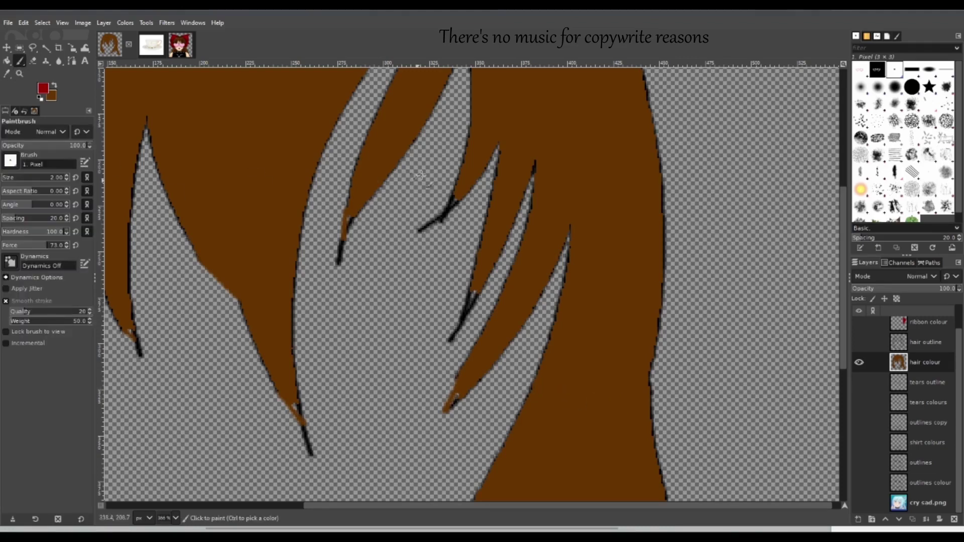
click(347, 219)
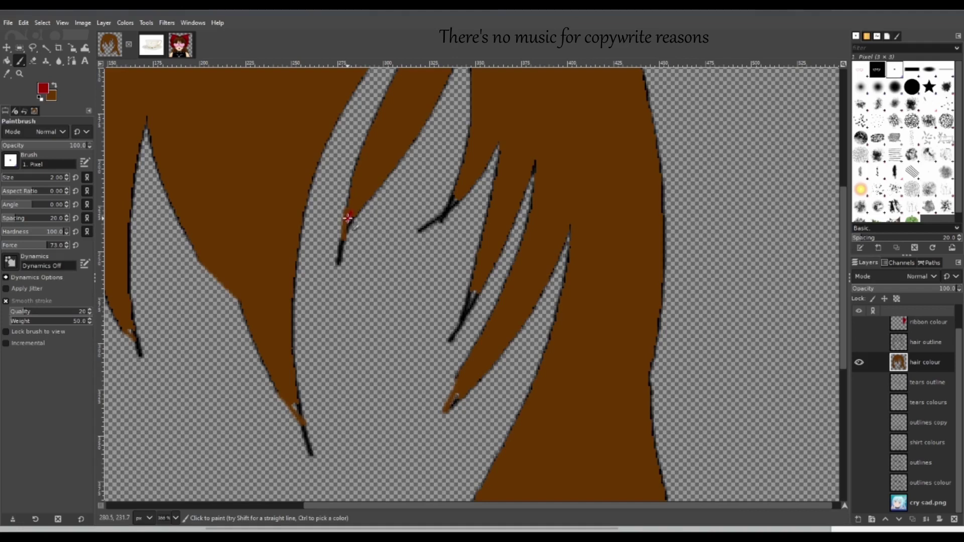
click(55, 87)
mouse_move(459, 199)
mouse_down()
mouse_move(452, 206)
mouse_move(455, 198)
mouse_up()
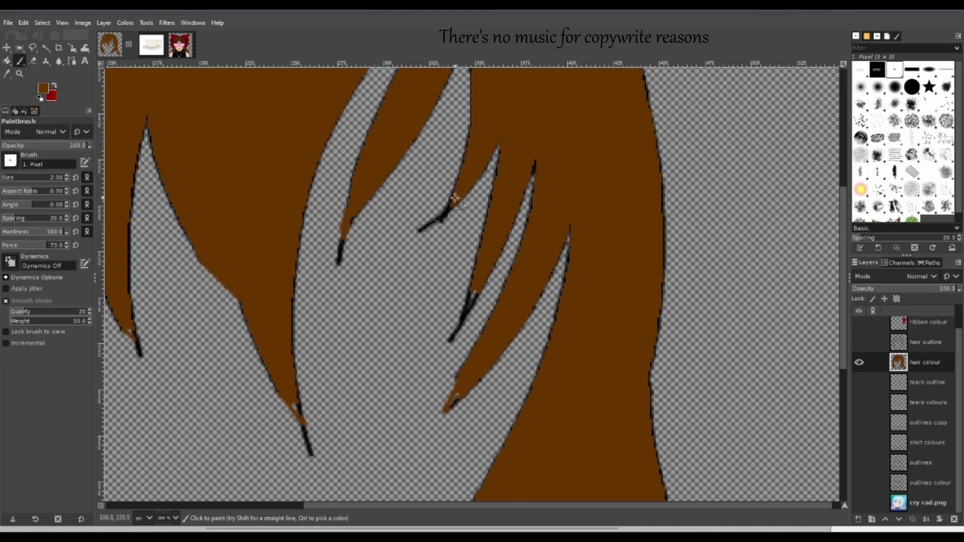
mouse_move(477, 287)
mouse_down()
mouse_move(465, 310)
mouse_move(472, 305)
mouse_up()
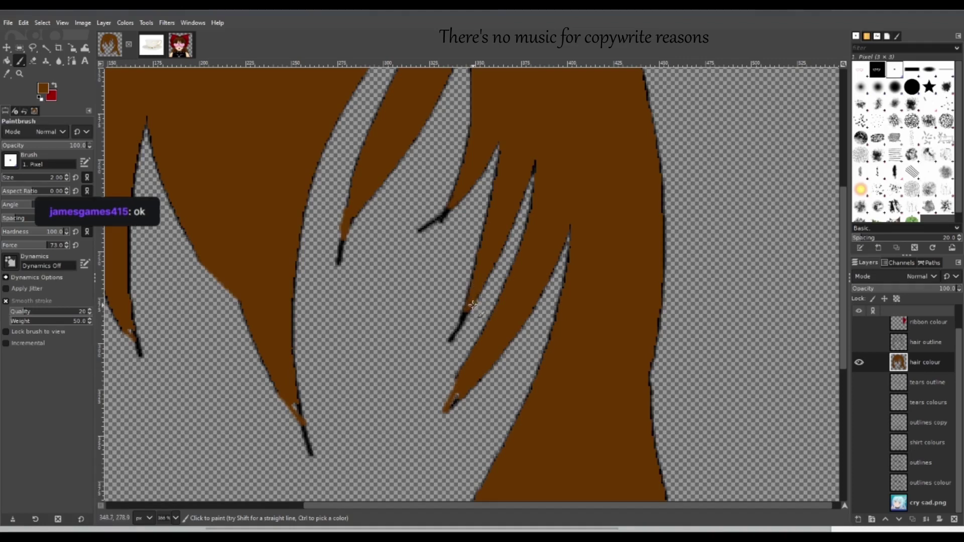
drag(460, 395, 450, 407)
mouse_move(296, 401)
mouse_down()
mouse_move(296, 413)
mouse_move(298, 402)
mouse_up()
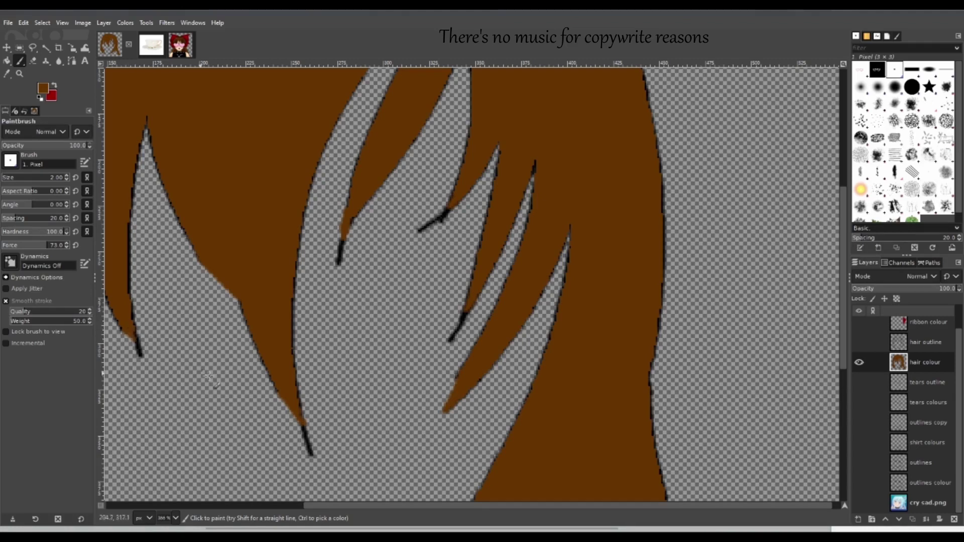
Paint over the unfilled specks on the left lock and the gap at its lower strand tip in brown.
scroll(443, 508, left, 6)
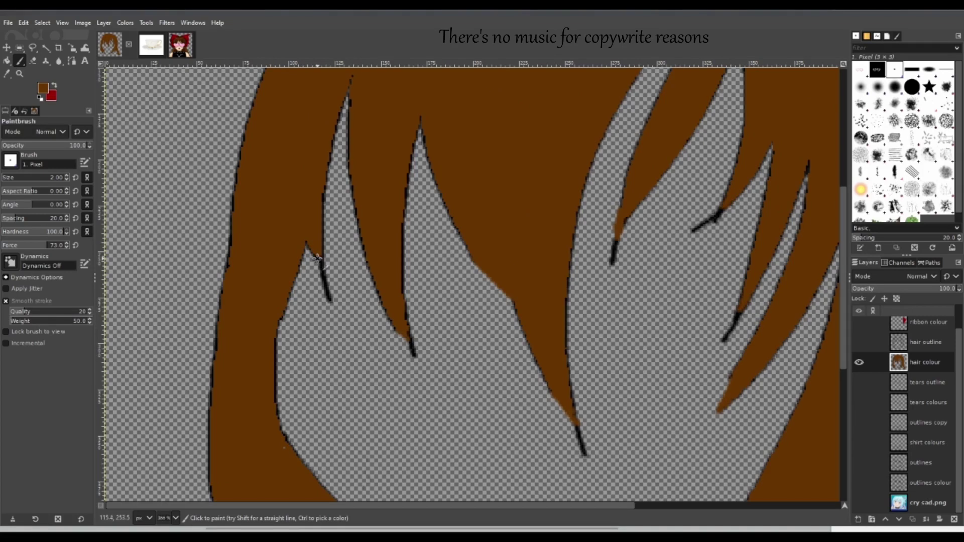
drag(845, 336, 844, 494)
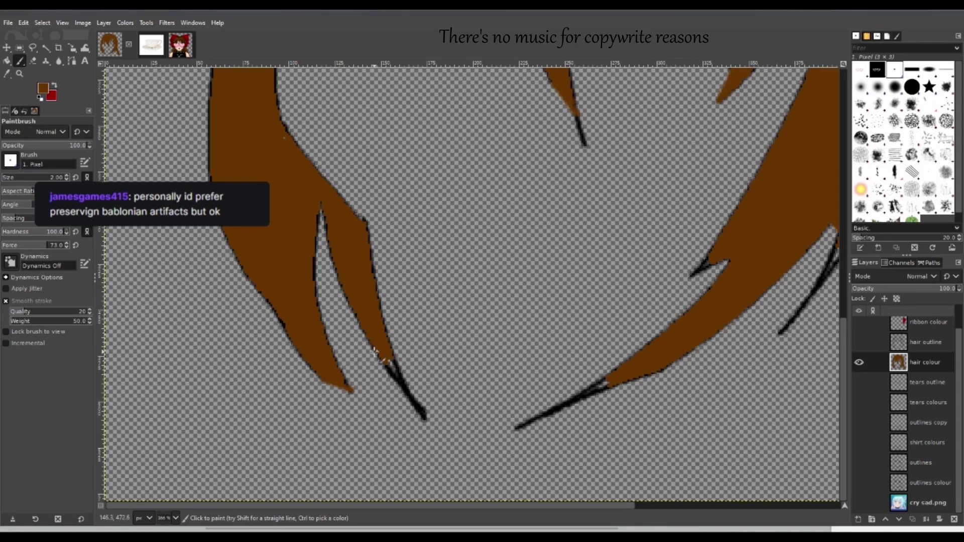
drag(400, 382, 397, 369)
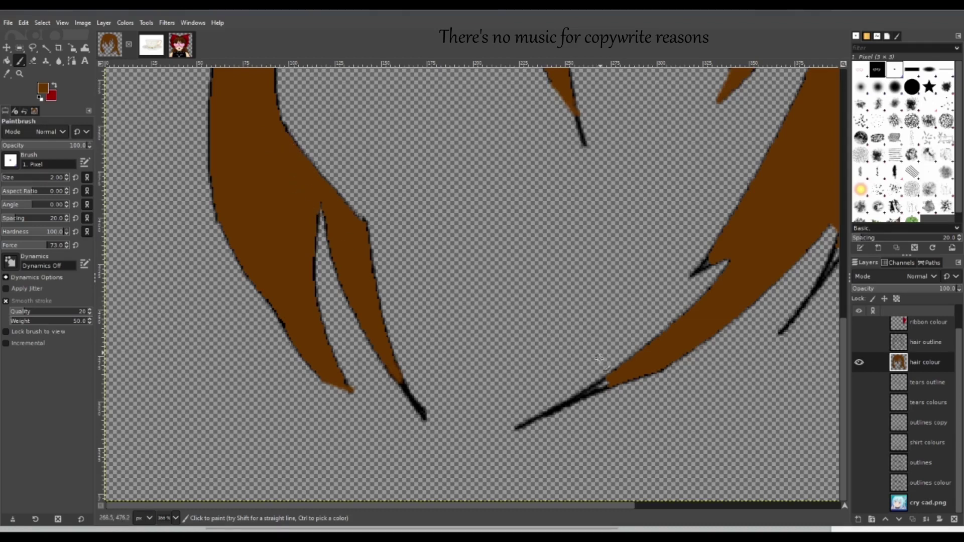
Paint the unfilled tips of the long lower right lock, its small side point and the thin strand beside it brown.
mouse_move(614, 376)
mouse_down()
mouse_move(585, 394)
mouse_move(607, 385)
mouse_move(581, 395)
mouse_move(614, 388)
mouse_up()
drag(706, 264, 725, 249)
drag(558, 503, 708, 505)
mouse_move(642, 245)
mouse_down()
mouse_move(626, 281)
mouse_move(648, 244)
mouse_move(636, 266)
mouse_up()
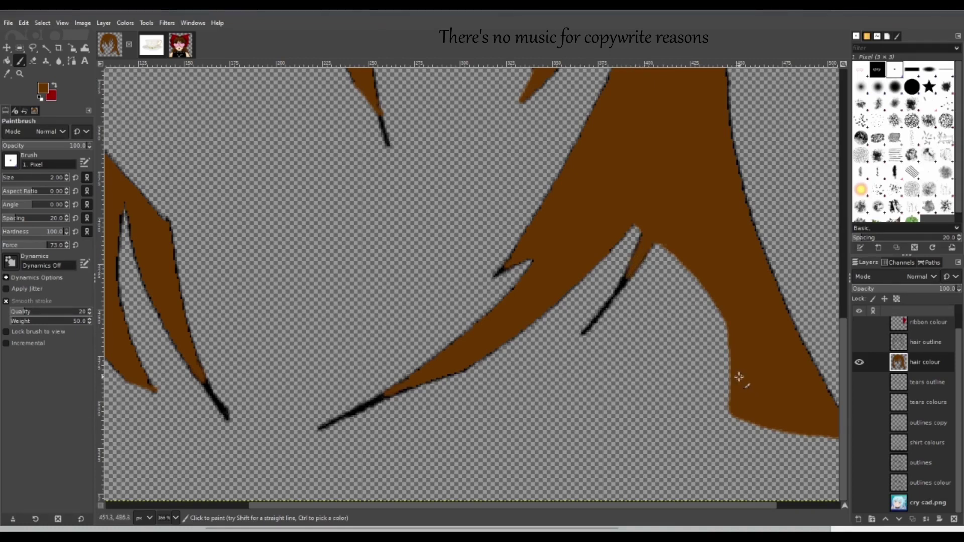
drag(628, 277, 623, 285)
drag(384, 396, 393, 393)
Show the hair outline layer over the brown fill and check the whole hair against its outlines.
drag(842, 408, 823, 311)
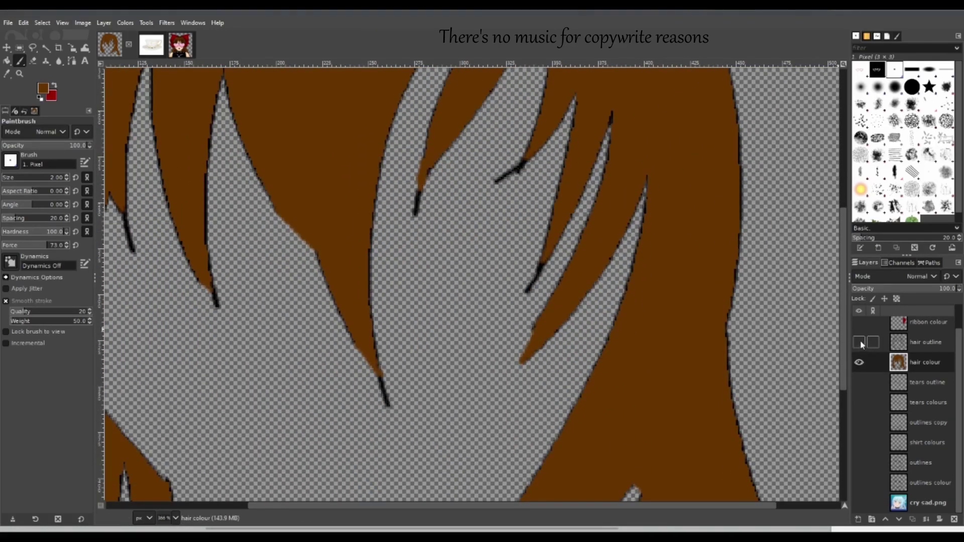
click(860, 342)
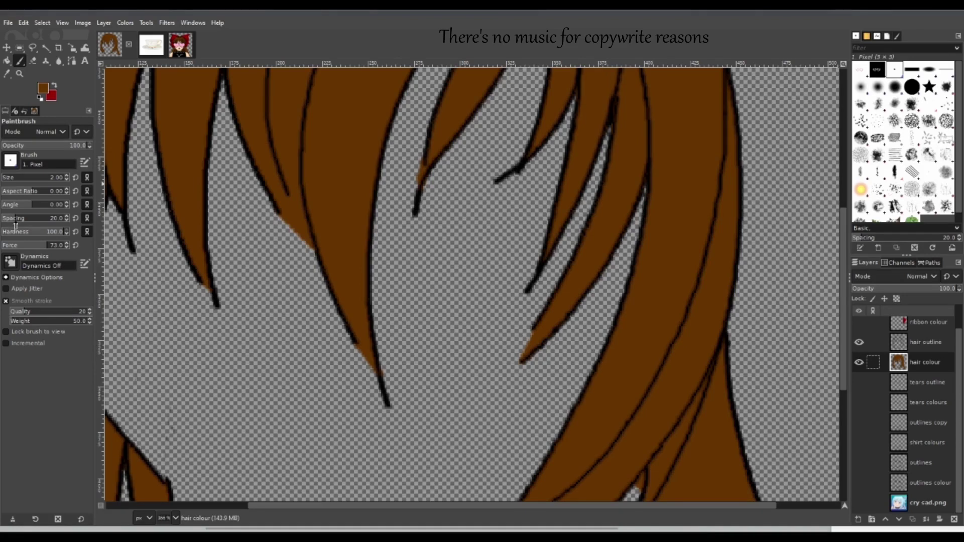
click(20, 73)
ctrl+click(282, 274)
ctrl+click(300, 277)
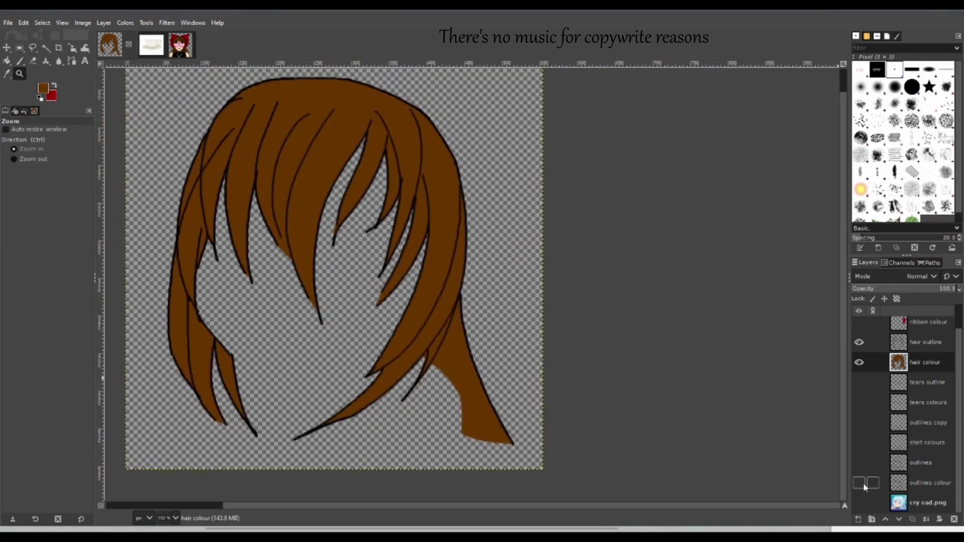
Make the outlines colour layer active and visible, and hide the hair colour and hair outline layers.
click(930, 483)
click(859, 362)
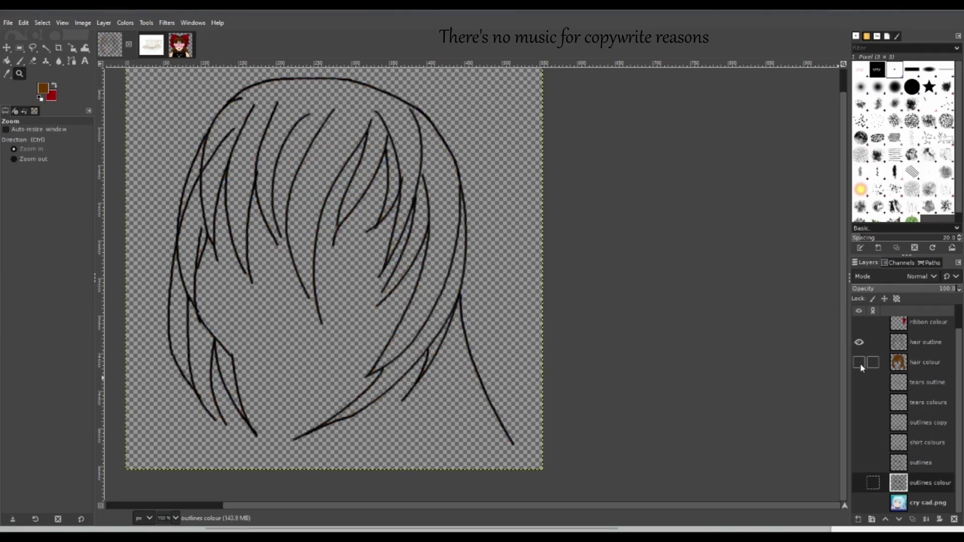
click(860, 342)
click(859, 483)
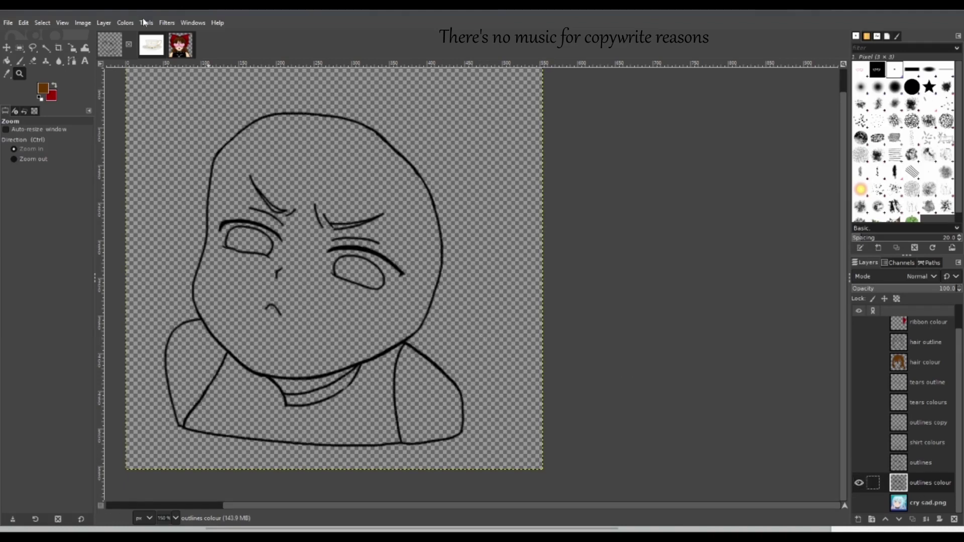
Pick the light skin tone from the face in the red-ribbon character image, and return to the crying drawing.
click(181, 45)
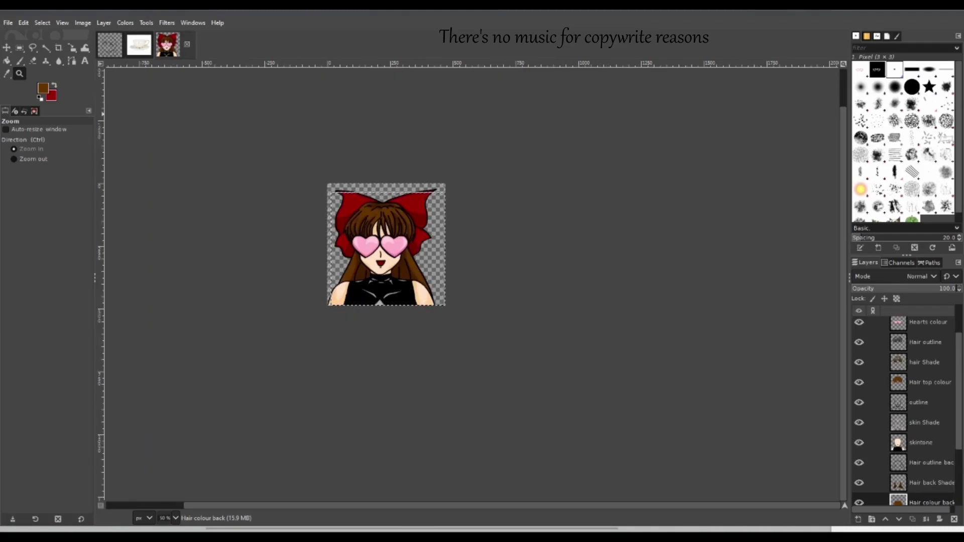
click(7, 74)
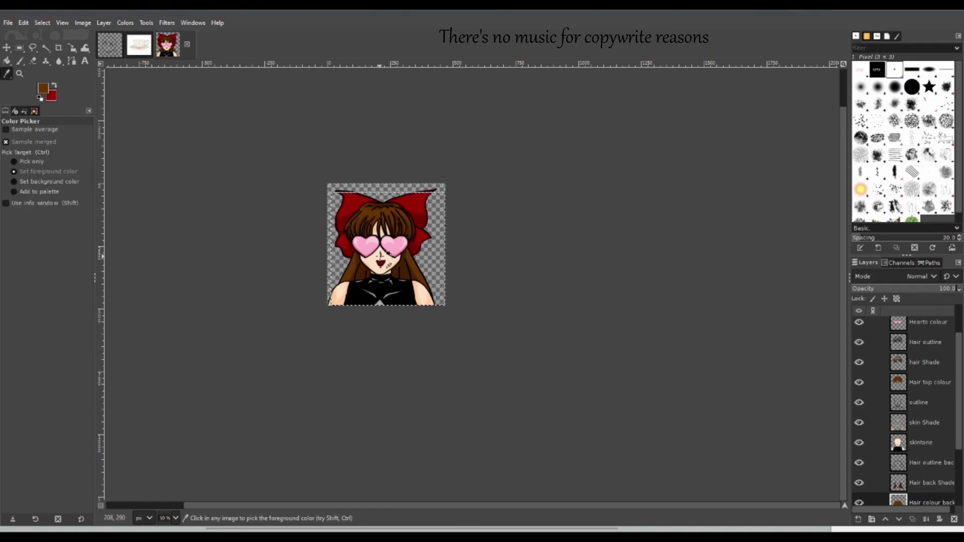
click(379, 256)
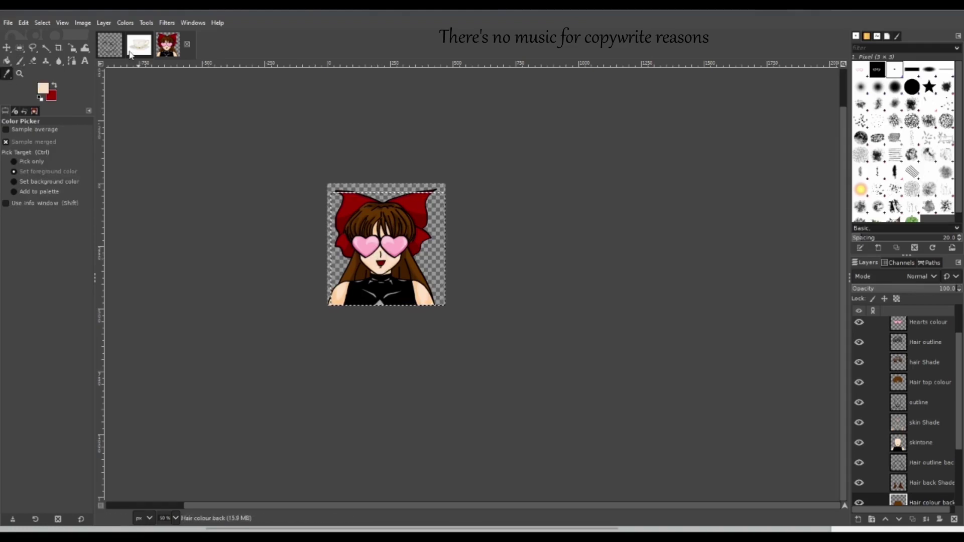
click(110, 45)
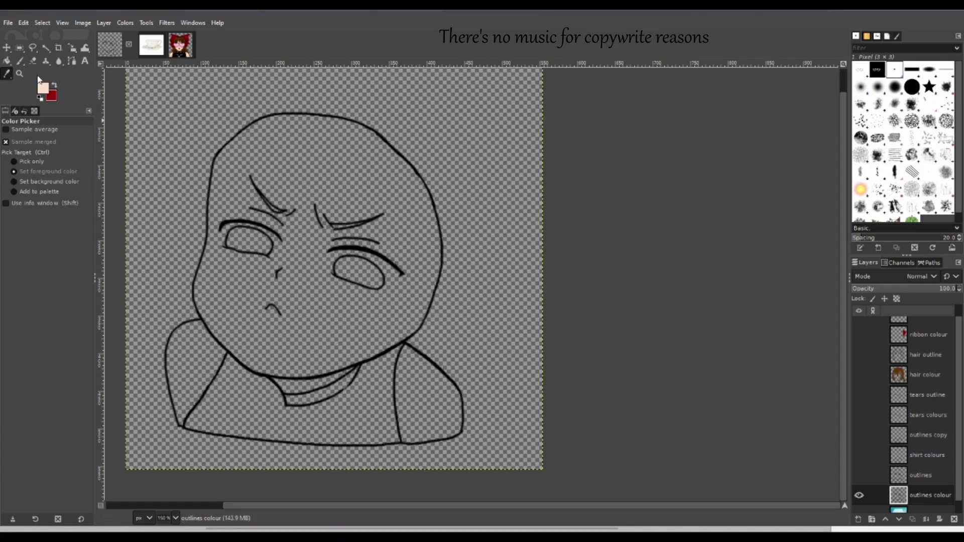
Make the skin tone the background colour and Bucket Fill the forehead, the central lower face and the left cheek with it.
click(54, 86)
click(7, 61)
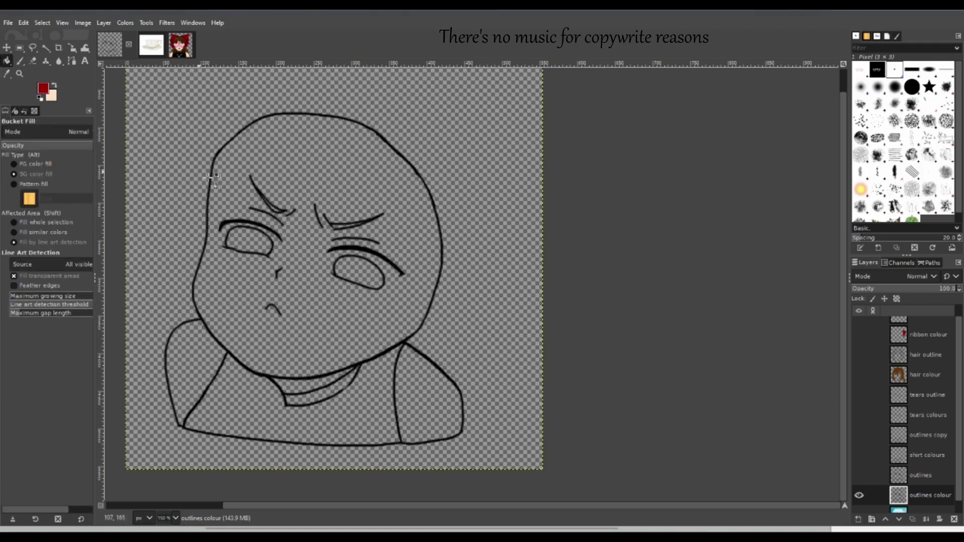
click(288, 165)
click(300, 295)
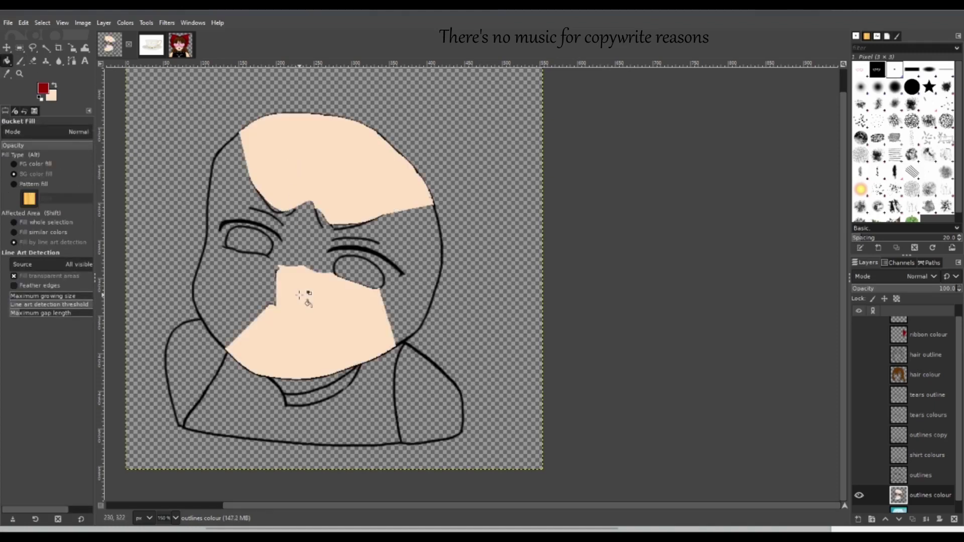
click(249, 284)
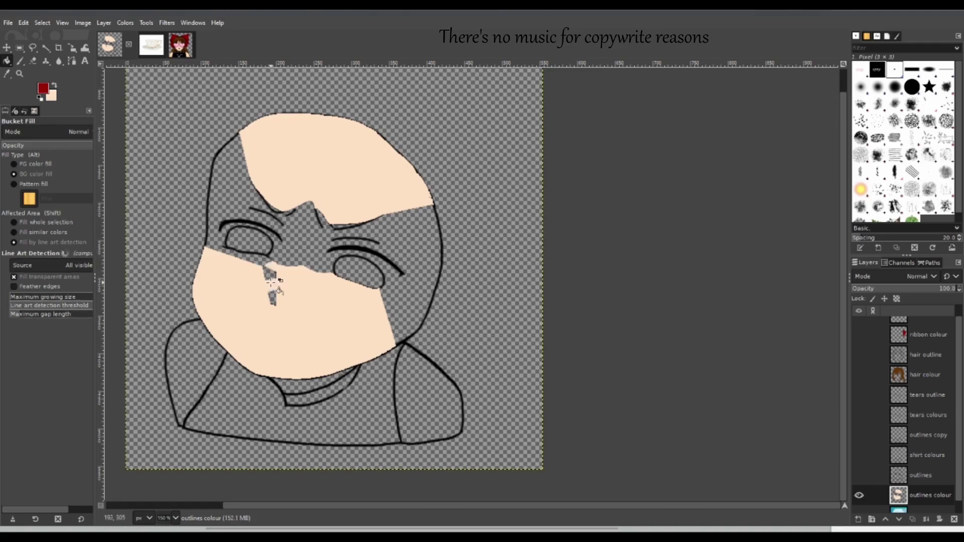
Bucket Fill the skin tone between the eyes, along the right side of the face and on the left temple.
click(301, 243)
click(417, 250)
click(402, 300)
click(407, 309)
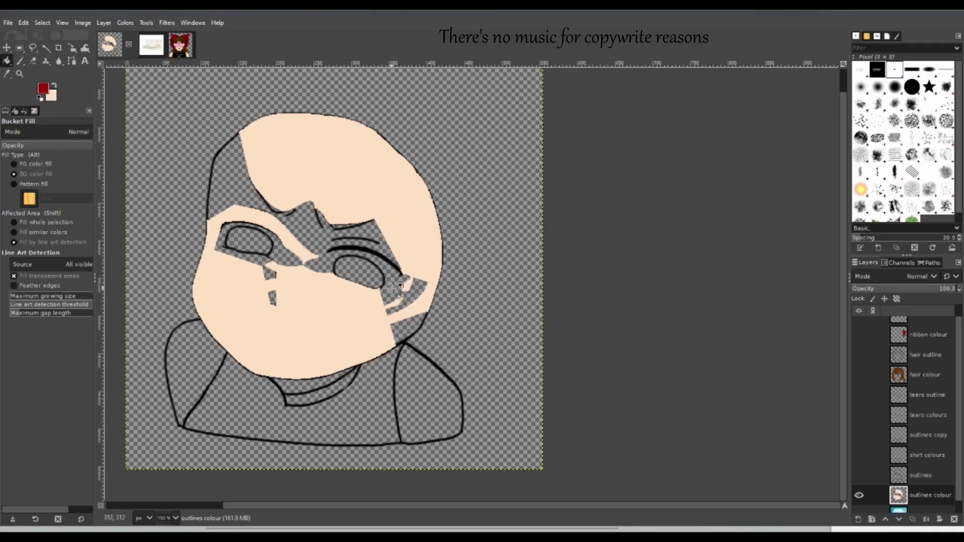
click(308, 261)
click(319, 229)
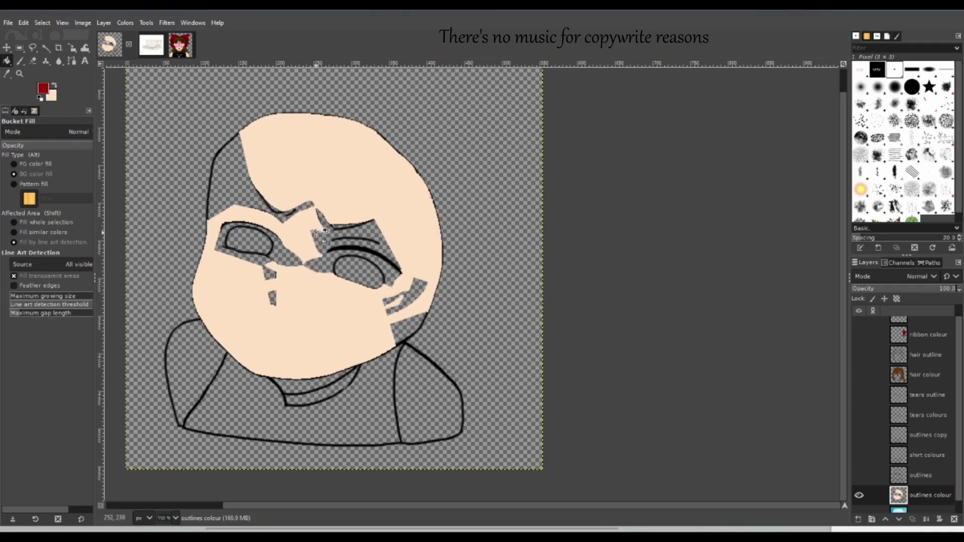
click(235, 182)
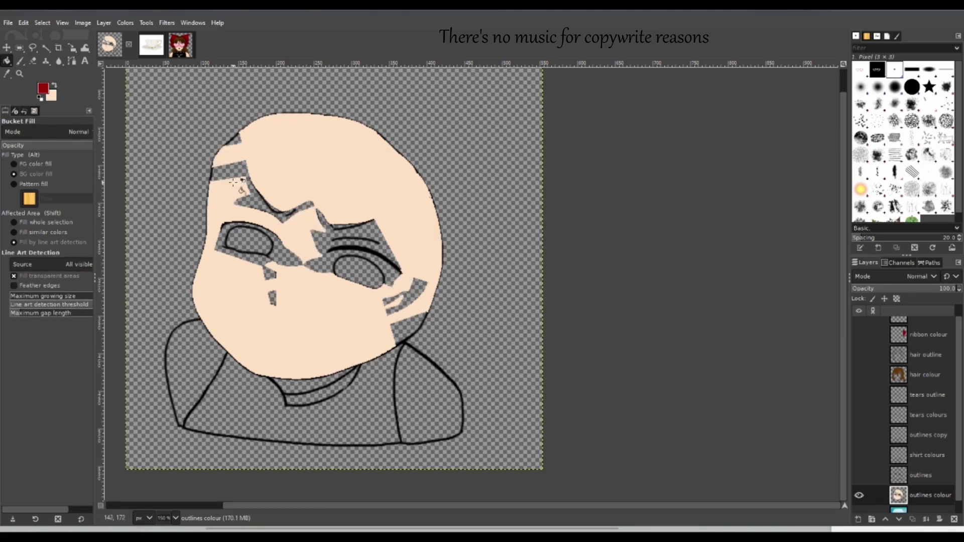
Bucket Fill parts of the left arm and the neck with the skin tone.
click(203, 360)
click(193, 355)
click(299, 384)
click(324, 381)
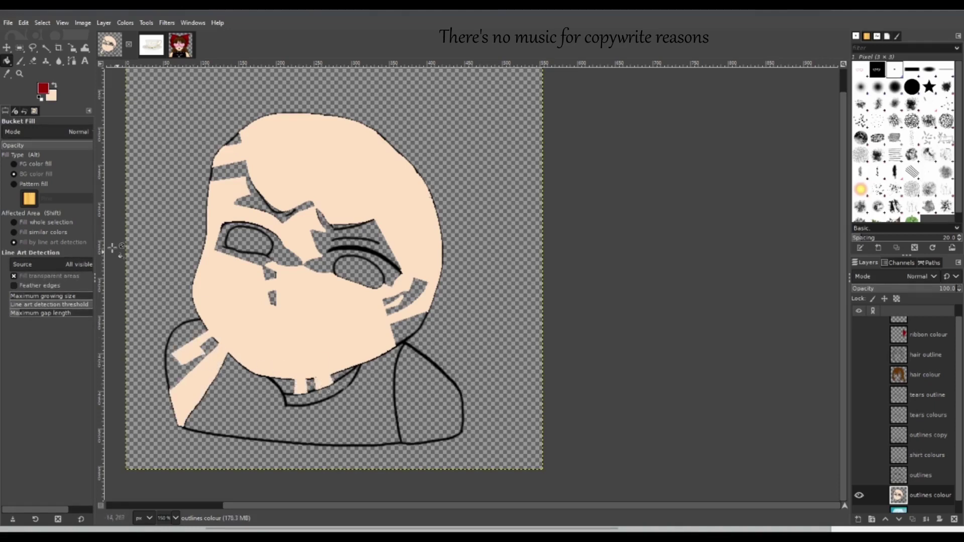
Fill the unfilled patches along the upper left edge of the head with the skin tone.
click(20, 73)
drag(132, 88, 484, 453)
click(7, 61)
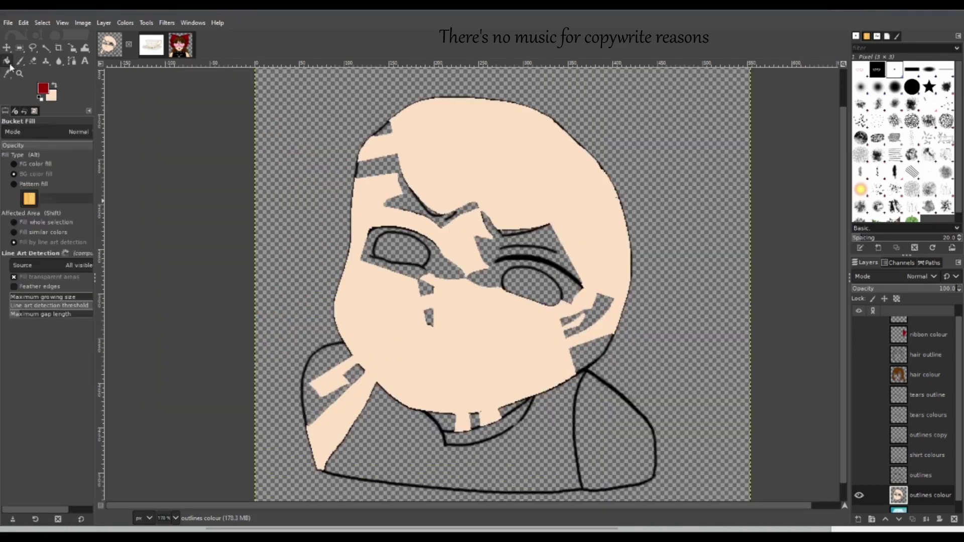
click(382, 169)
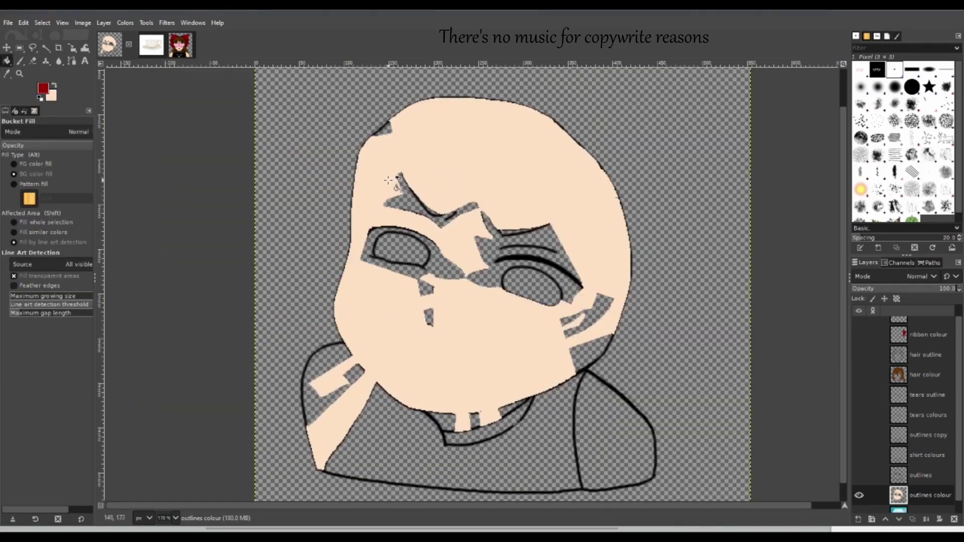
click(387, 130)
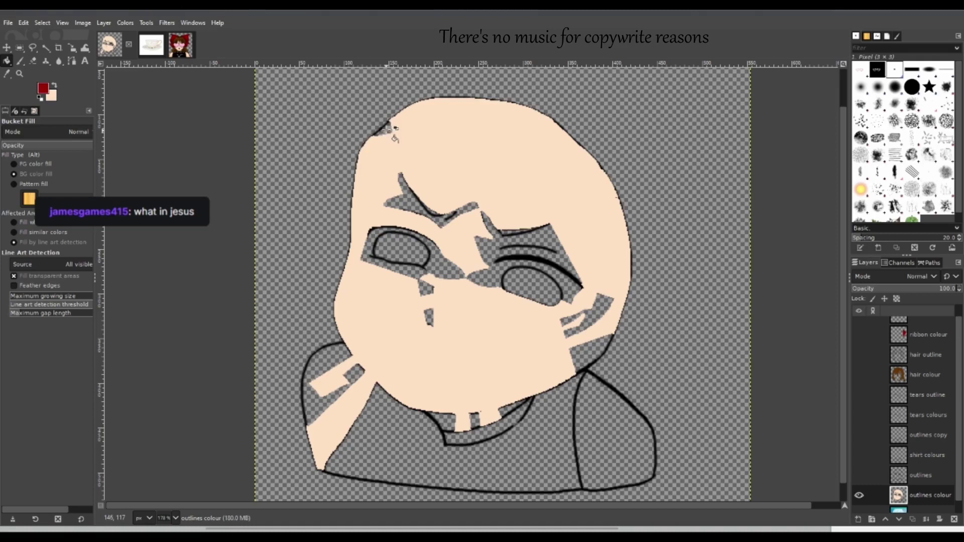
Fill the gaps around the left eyebrow and between the two eyes with the skin tone.
click(405, 187)
click(428, 206)
click(467, 209)
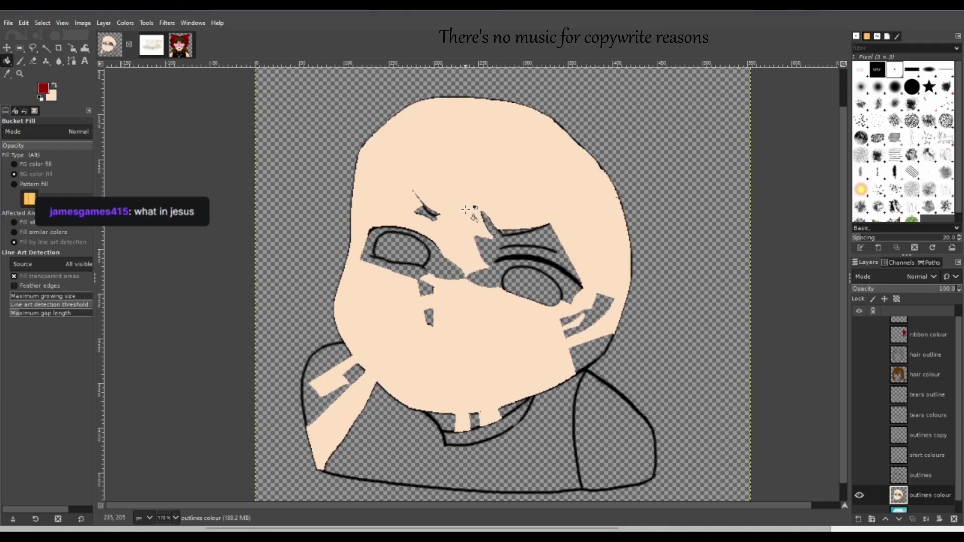
click(430, 214)
click(447, 272)
click(477, 276)
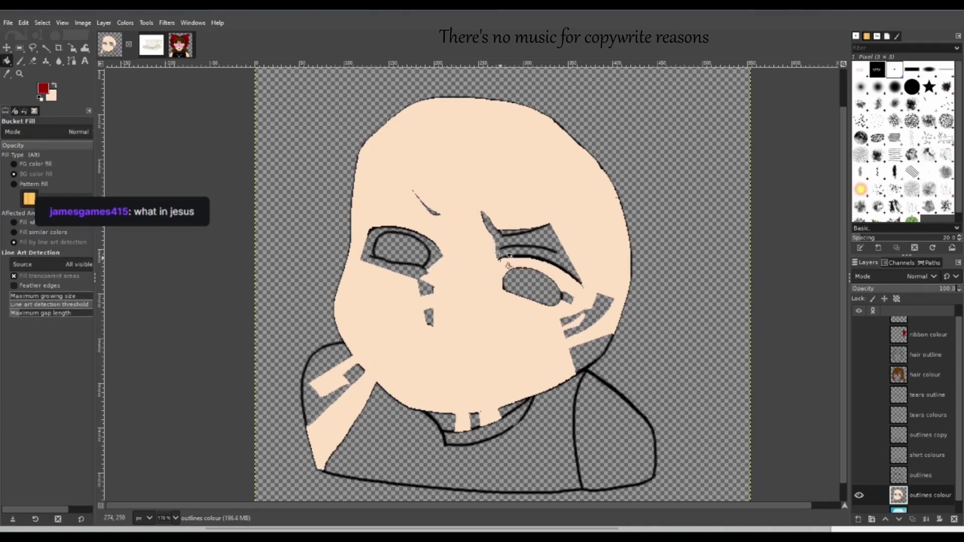
Fill the gaps around the right eyebrow, beside the right eye's outer corner and on the upper right cheek.
click(517, 242)
click(490, 225)
click(556, 241)
click(570, 264)
click(578, 276)
click(605, 306)
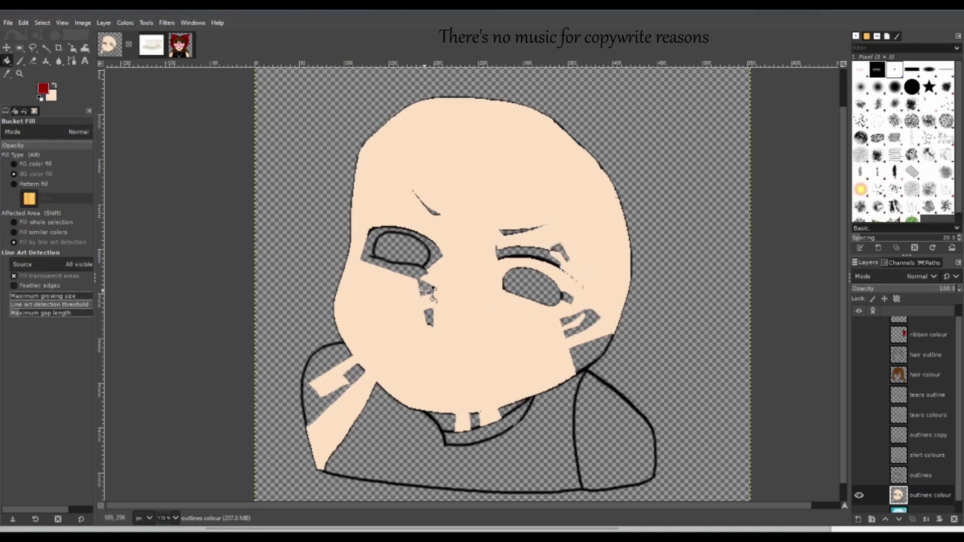
Fill the two gaps at the nose and all remaining patches of the left arm with the skin tone.
click(427, 289)
click(430, 319)
click(354, 376)
click(313, 409)
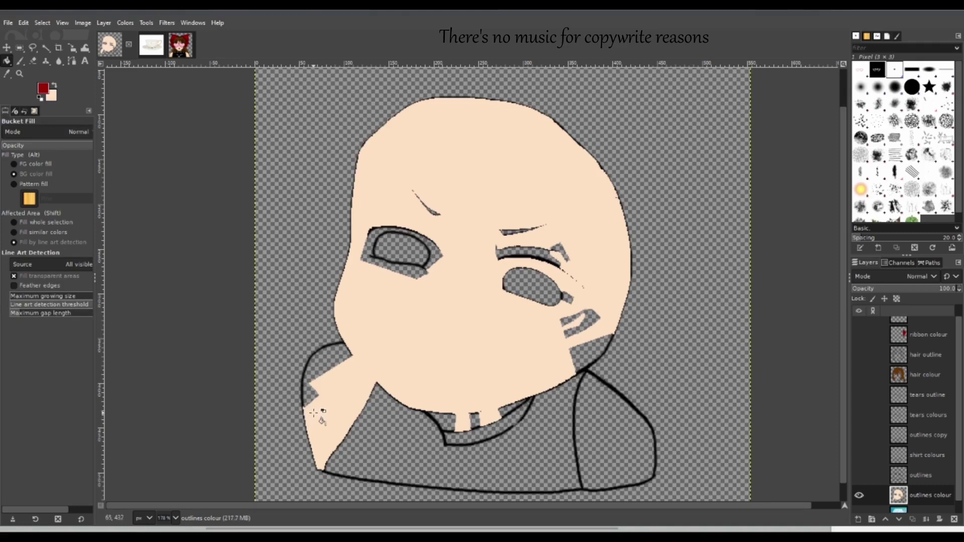
click(311, 396)
click(312, 374)
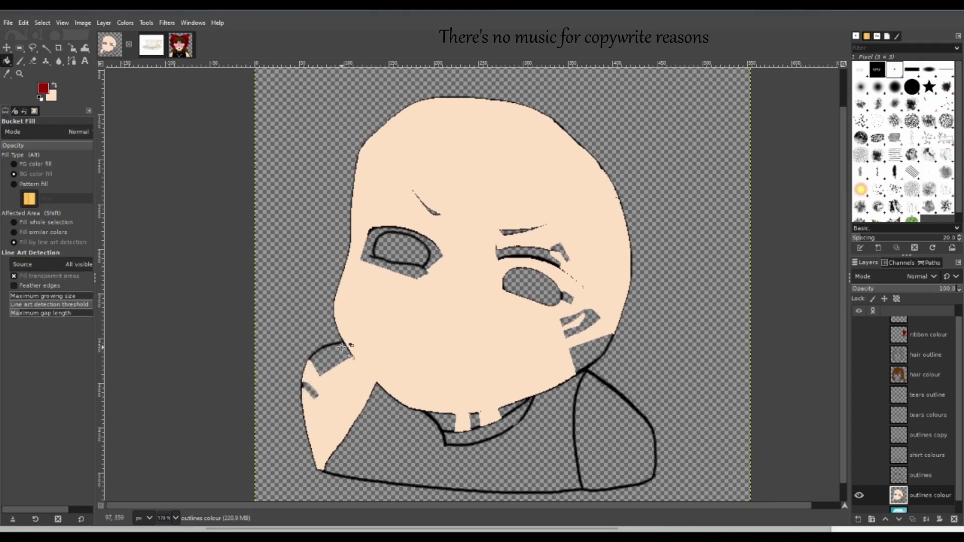
click(310, 390)
click(332, 358)
click(320, 367)
click(344, 354)
Fill the rest of the neck above the collar and the whole right arm with the skin tone.
click(448, 423)
click(474, 420)
click(504, 409)
click(513, 407)
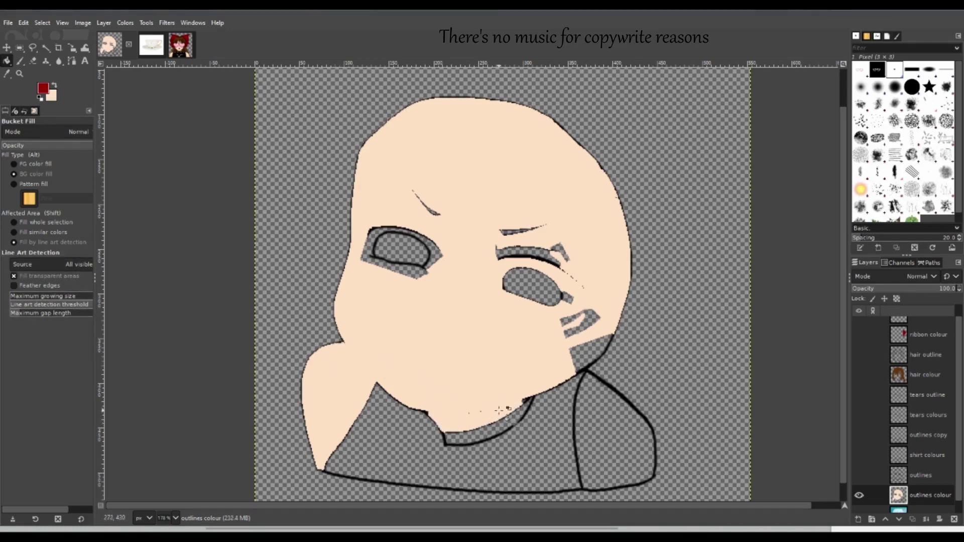
click(614, 426)
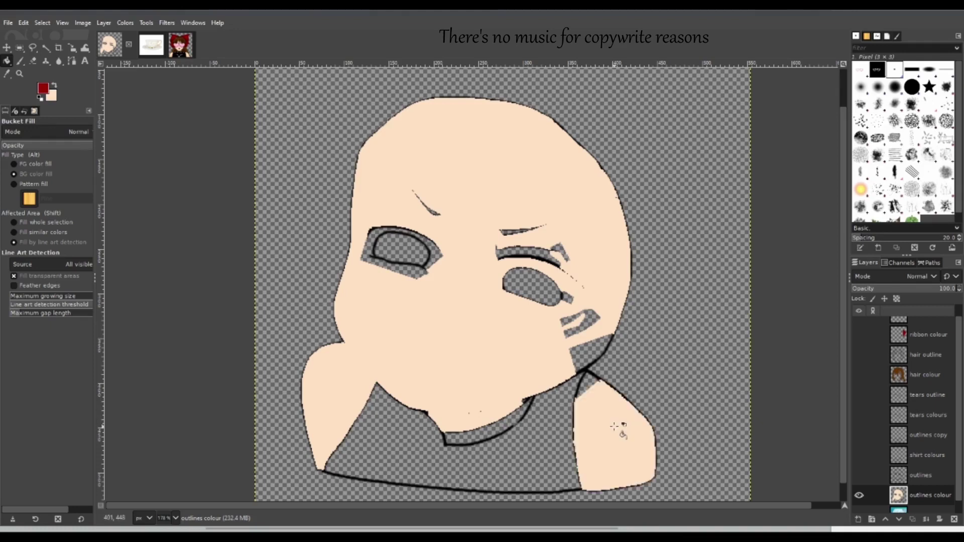
click(587, 388)
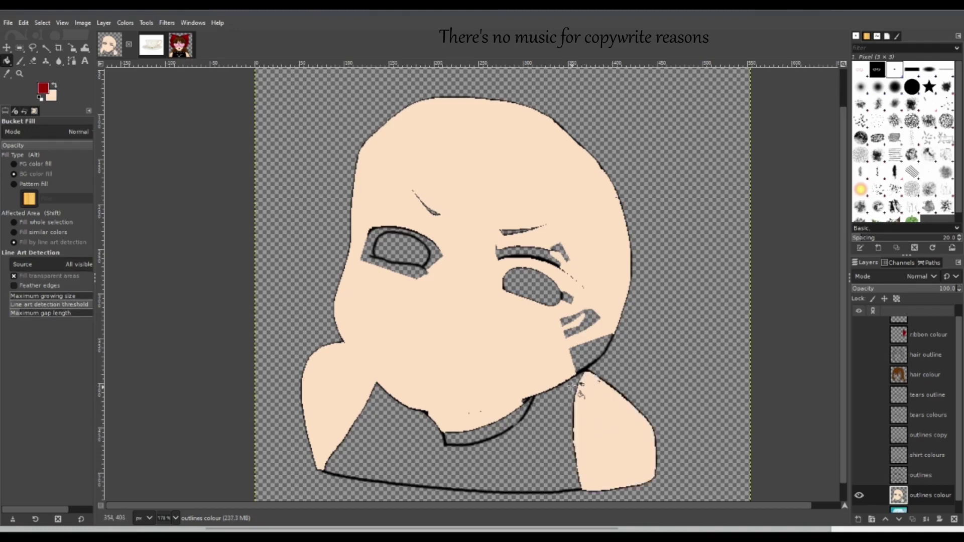
Fill the remaining gaps on the lower right cheek and jaw and beneath the right eye's outer corner.
click(586, 352)
click(593, 359)
click(584, 324)
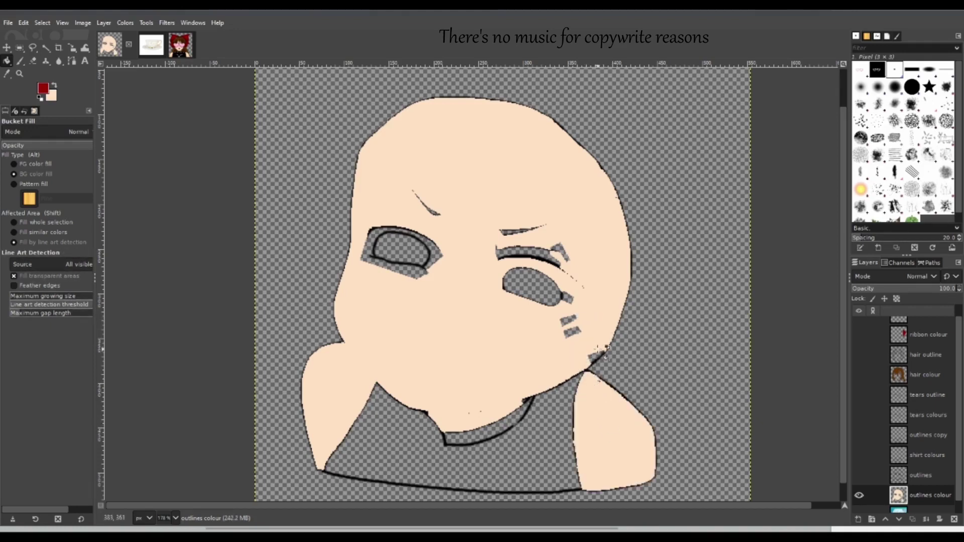
click(579, 328)
click(580, 318)
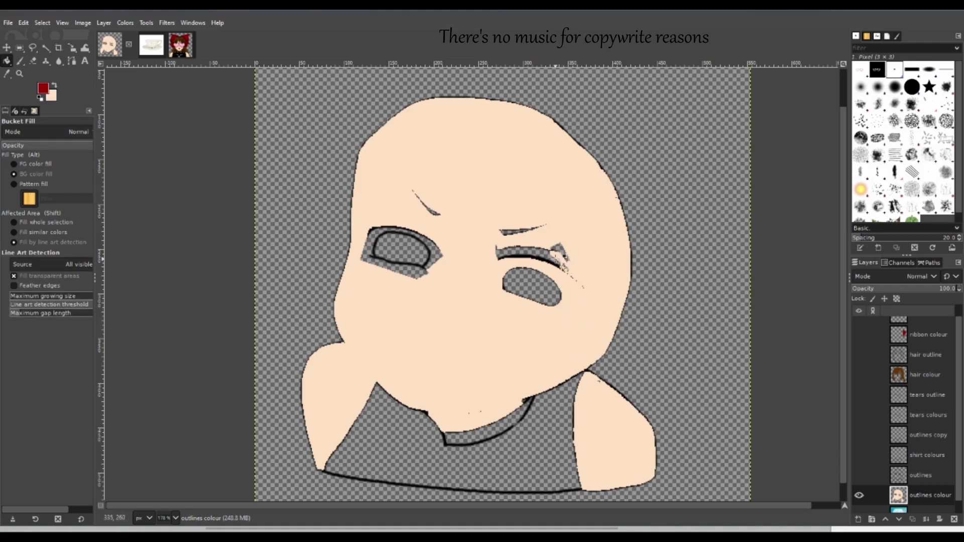
Fill the leftover strips of the right upper eyelid with the skin tone.
click(553, 255)
click(525, 256)
click(548, 258)
click(515, 255)
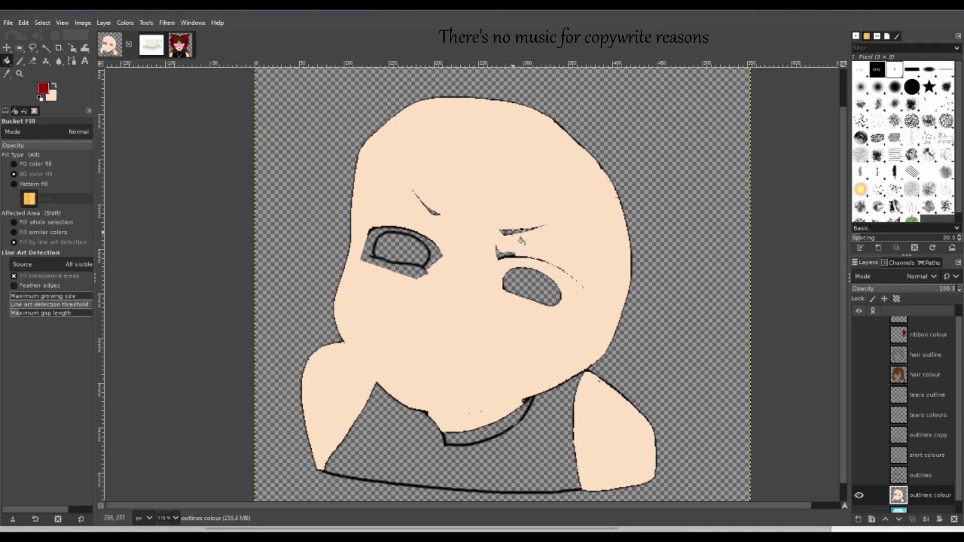
click(504, 255)
Fill the area around the left eye opening with the skin tone, leaving the eye itself empty.
click(437, 253)
click(428, 269)
click(402, 276)
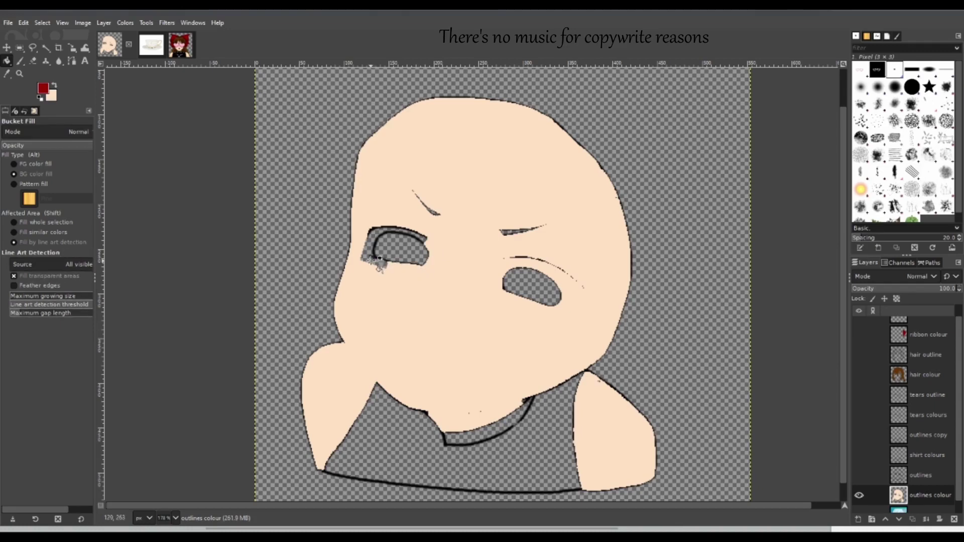
click(366, 249)
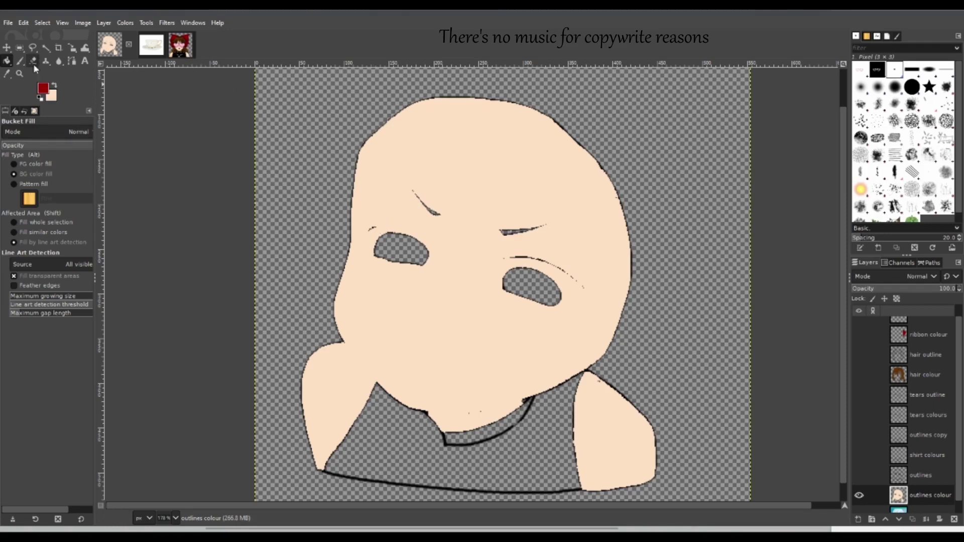
Set the 1. Pixel Paintbrush to size 30, and undo the dark red dab painted above the left eye.
click(20, 74)
drag(335, 141, 634, 377)
click(20, 61)
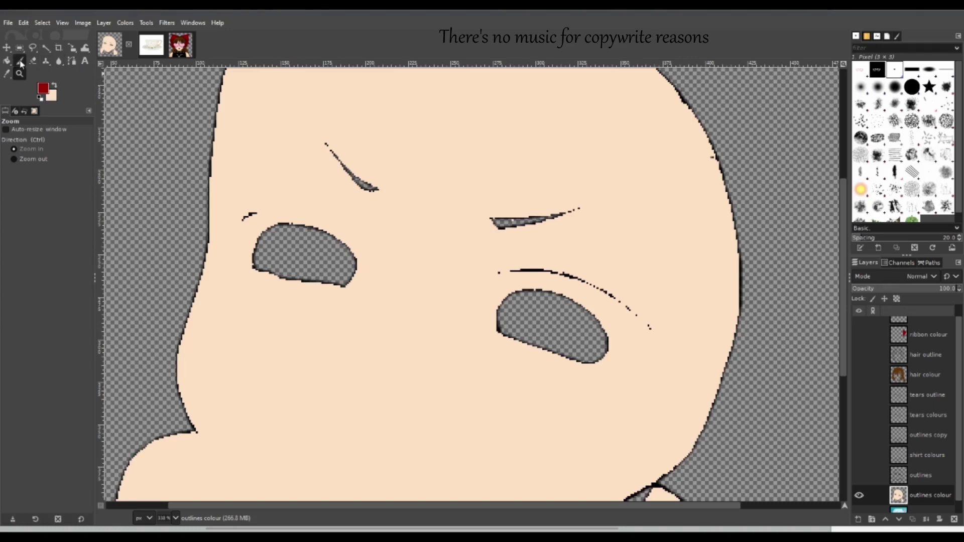
click(8, 178)
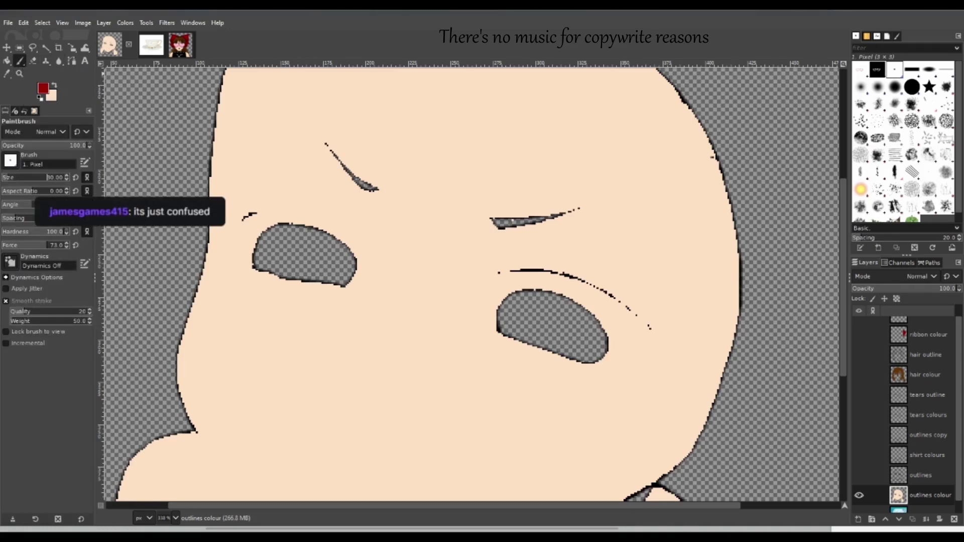
click(254, 201)
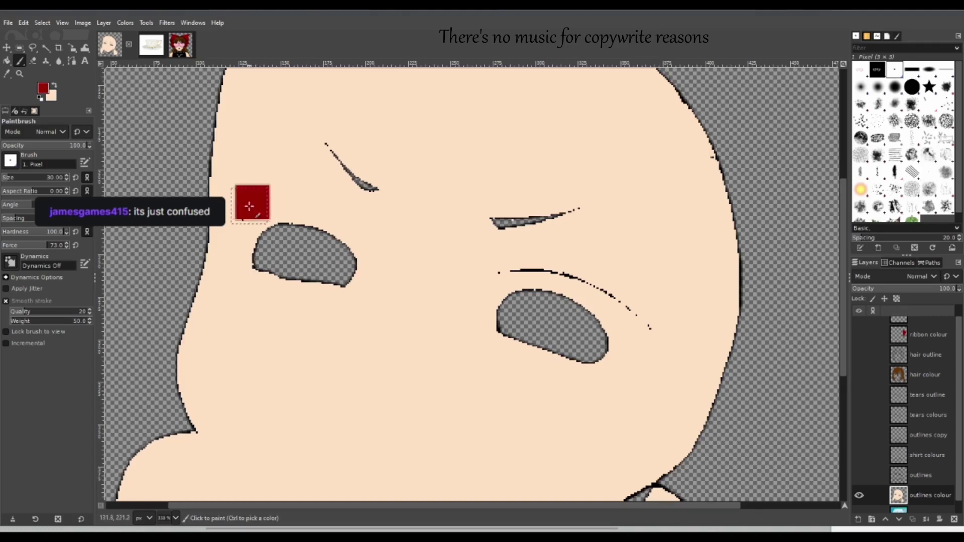
key(ctrl+z)
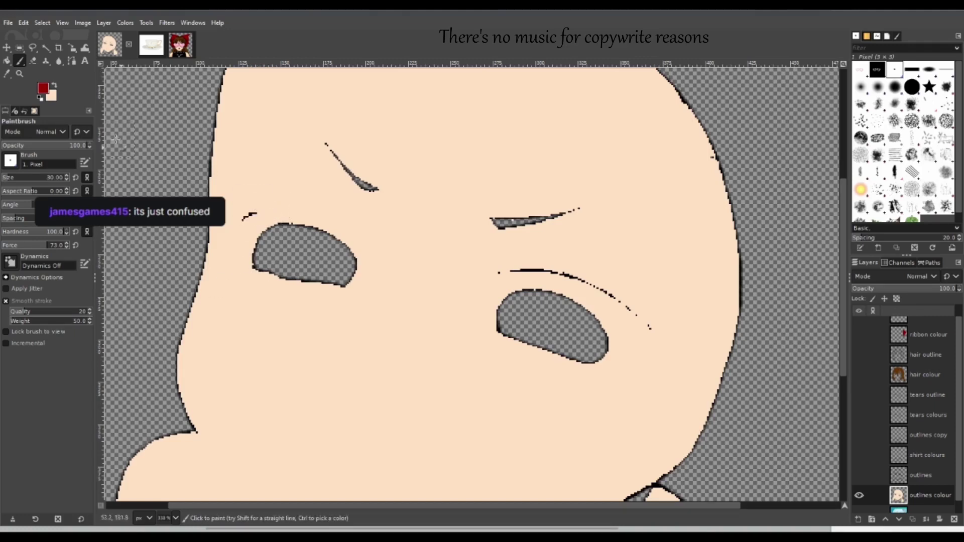
Cover the leftover eyebrow and eyelid marks with the skin tone, using Bucket Fill and the size 30 Paintbrush.
click(8, 61)
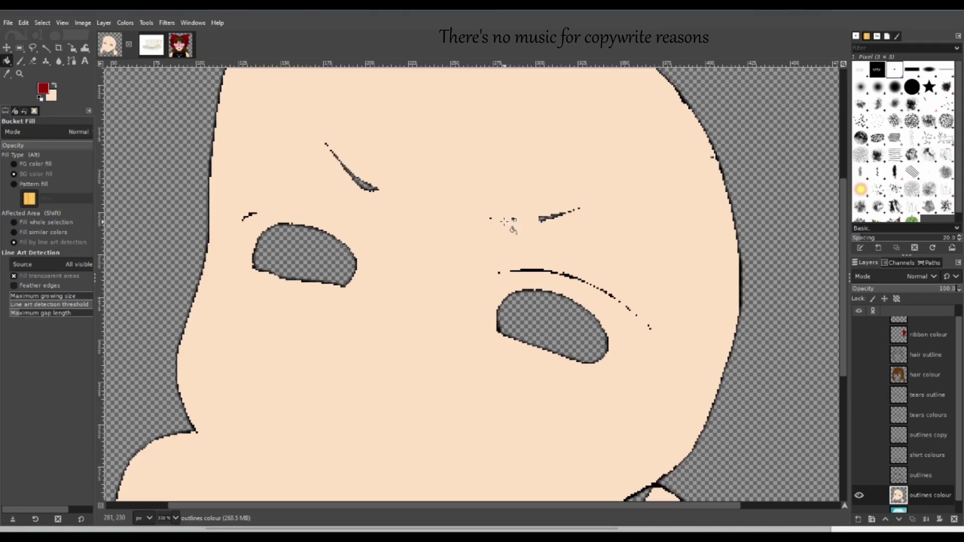
key(p)
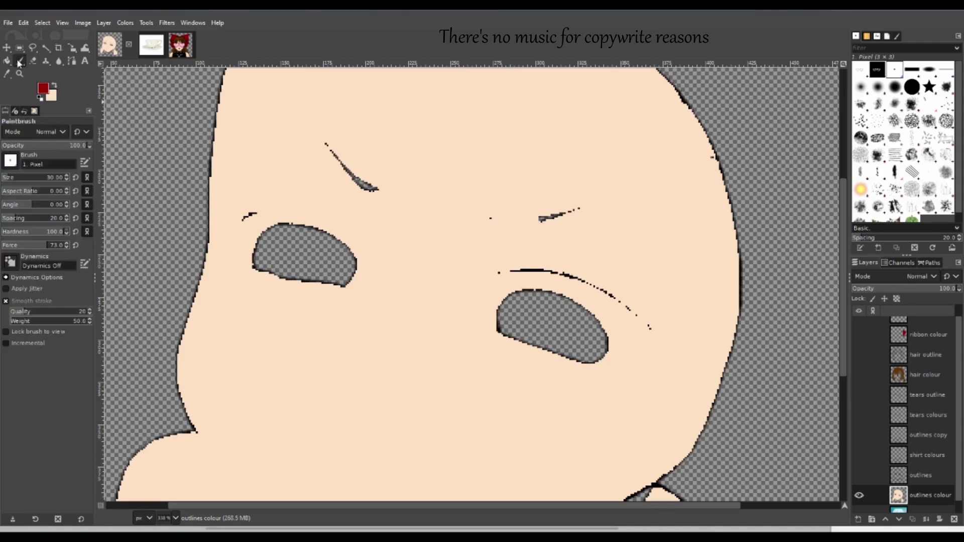
click(55, 86)
drag(279, 206, 253, 208)
drag(337, 178, 340, 146)
drag(513, 211, 545, 221)
mouse_move(502, 266)
mouse_down()
mouse_move(613, 290)
mouse_move(649, 320)
mouse_up()
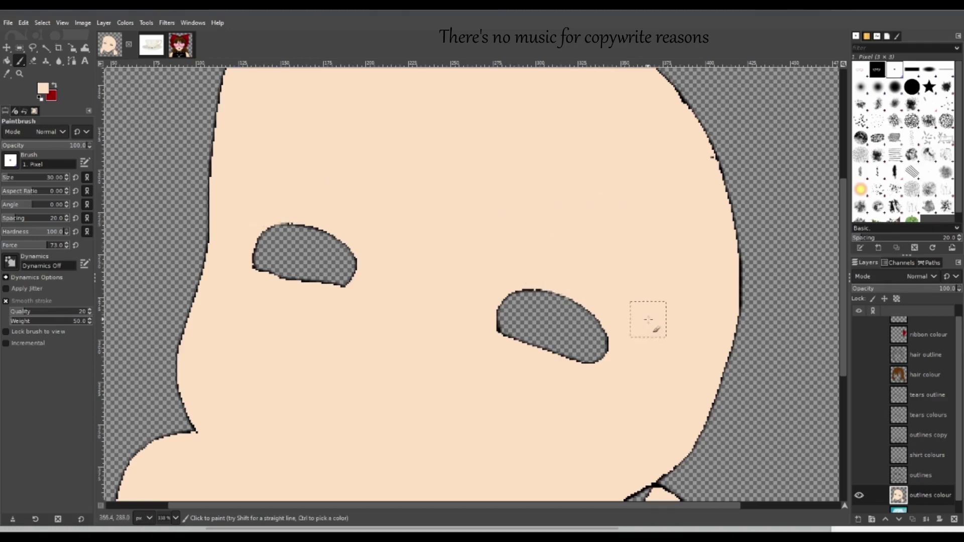
Paint out the stray marks near the head's right edge and at the top of the right arm.
click(697, 170)
drag(844, 333, 838, 414)
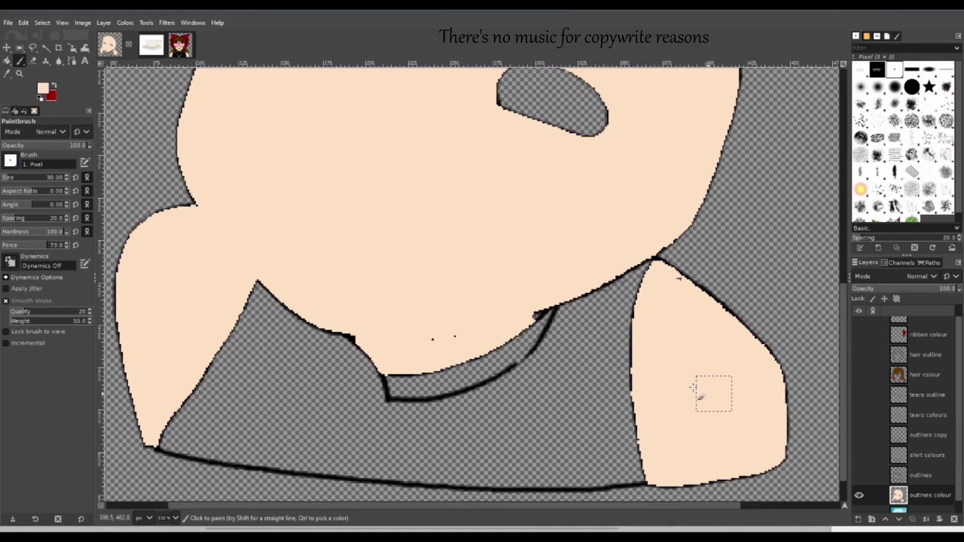
click(677, 282)
Reduce the Paintbrush to size 2 and paint both eye openings over with the skin tone.
drag(850, 423, 816, 312)
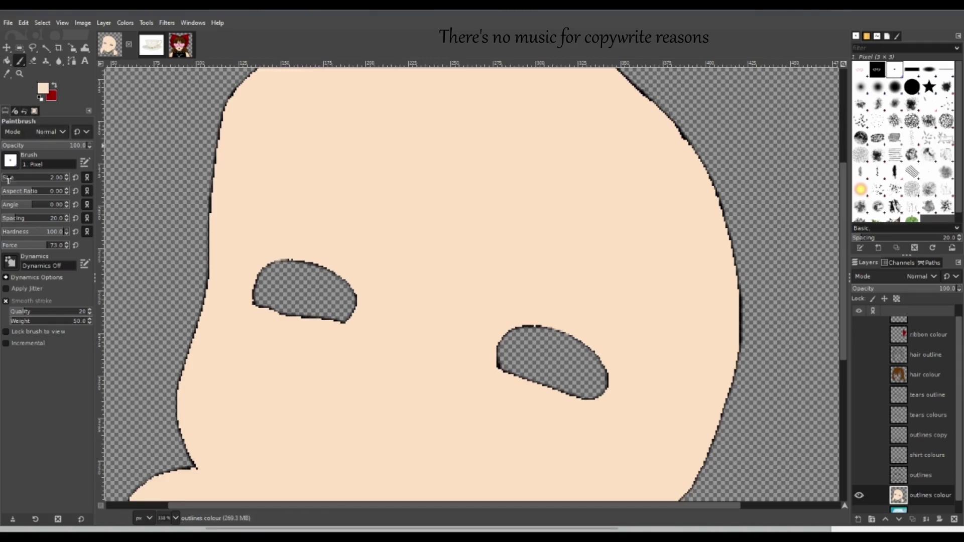
mouse_move(281, 274)
mouse_down()
mouse_move(263, 312)
mouse_move(308, 303)
mouse_move(347, 310)
mouse_up()
mouse_move(502, 329)
mouse_down()
mouse_move(549, 340)
mouse_move(572, 393)
mouse_up()
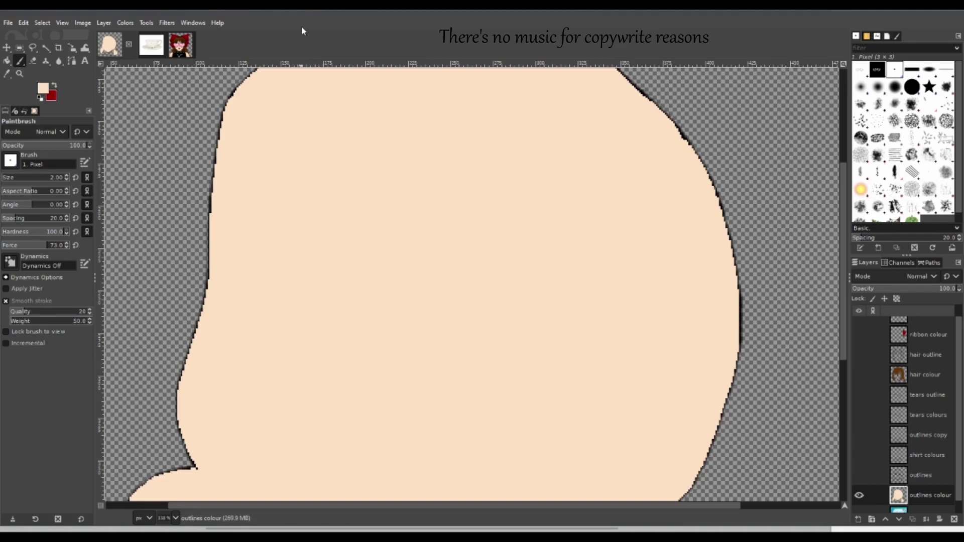
Save the image and show the outlines layer over the skin fill.
key(ctrl+s)
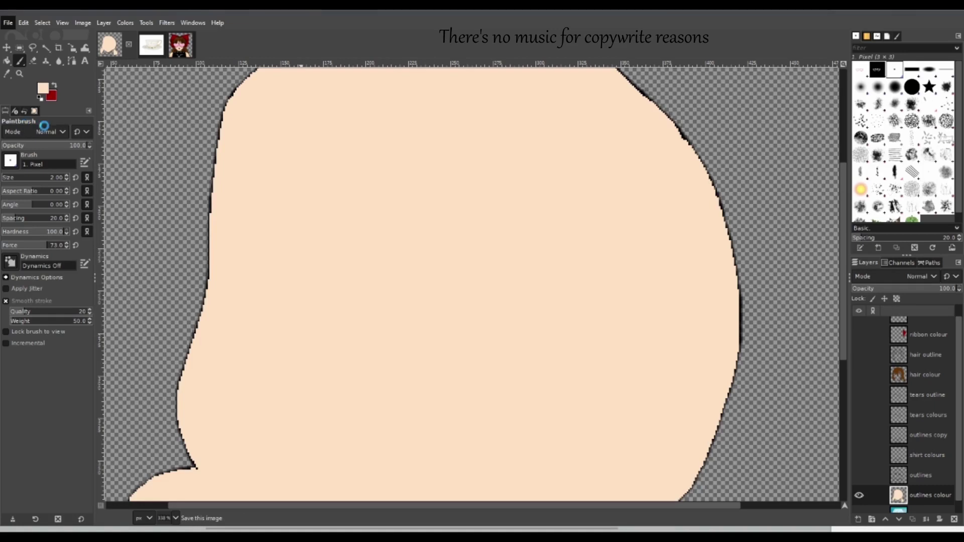
click(859, 475)
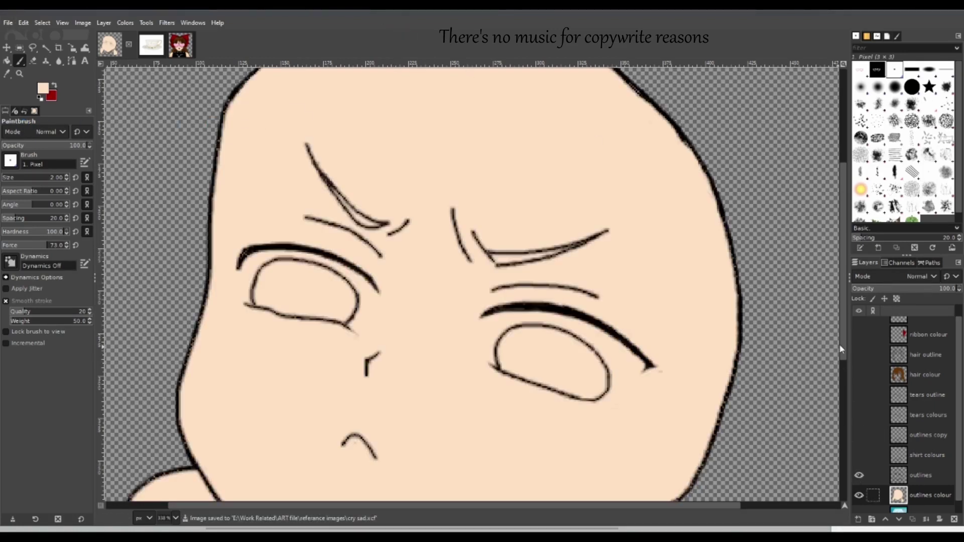
Erase the stray marks beside the right eye and on the upper forehead on the outlines layer.
scroll(845, 352, down, 1)
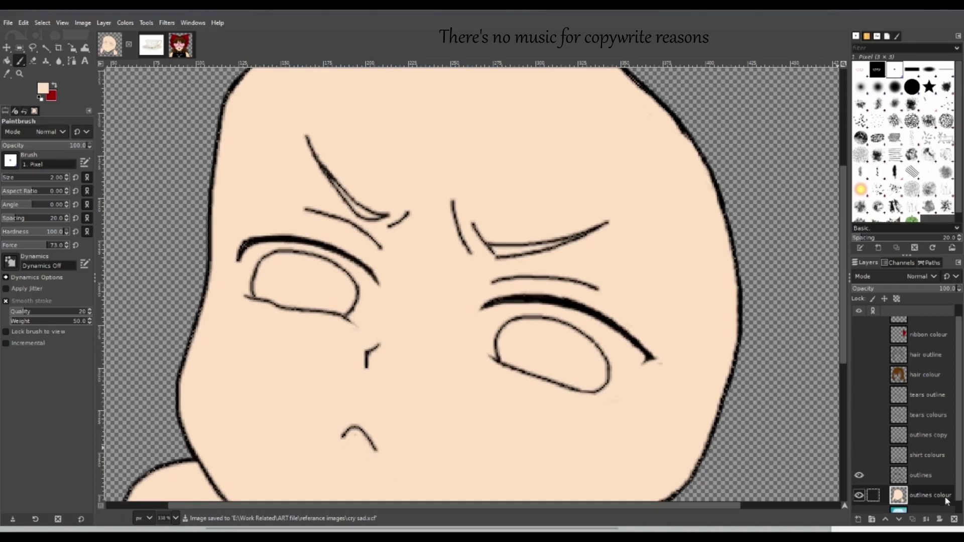
click(927, 475)
click(33, 61)
click(672, 371)
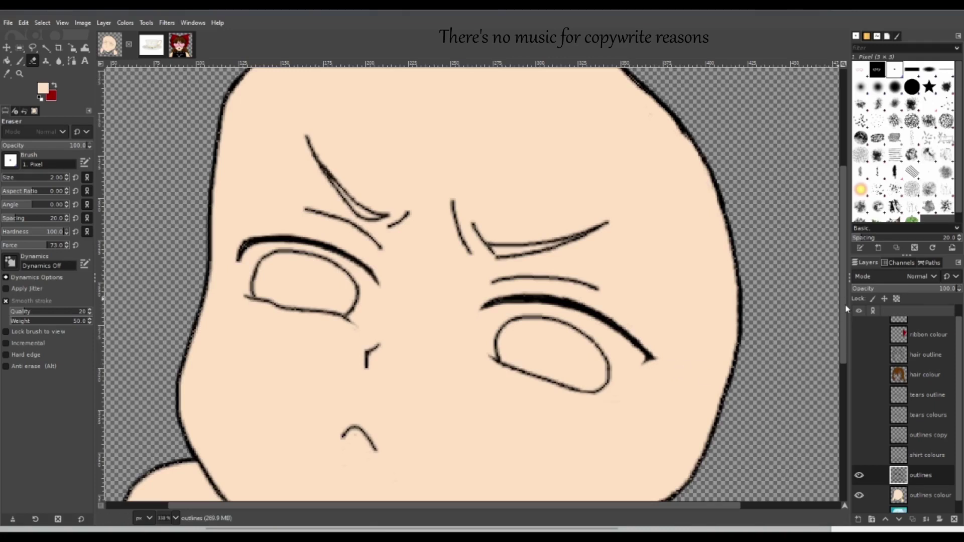
scroll(847, 308, down, 1)
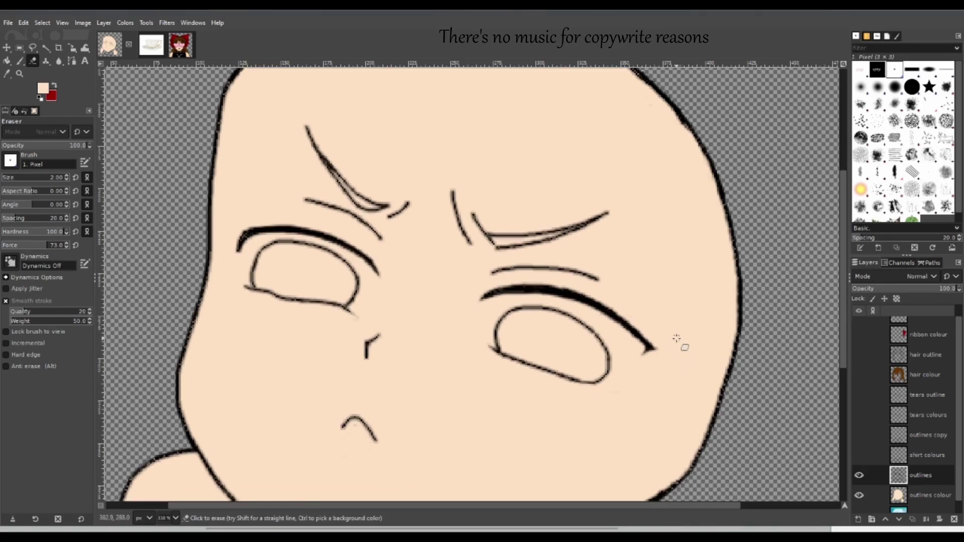
scroll(841, 344, down, 5)
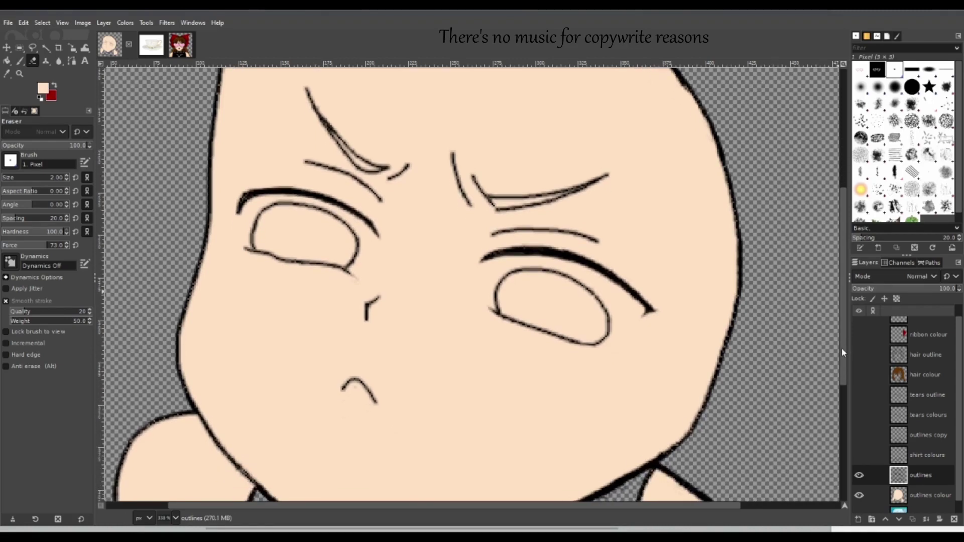
scroll(842, 354, down, 5)
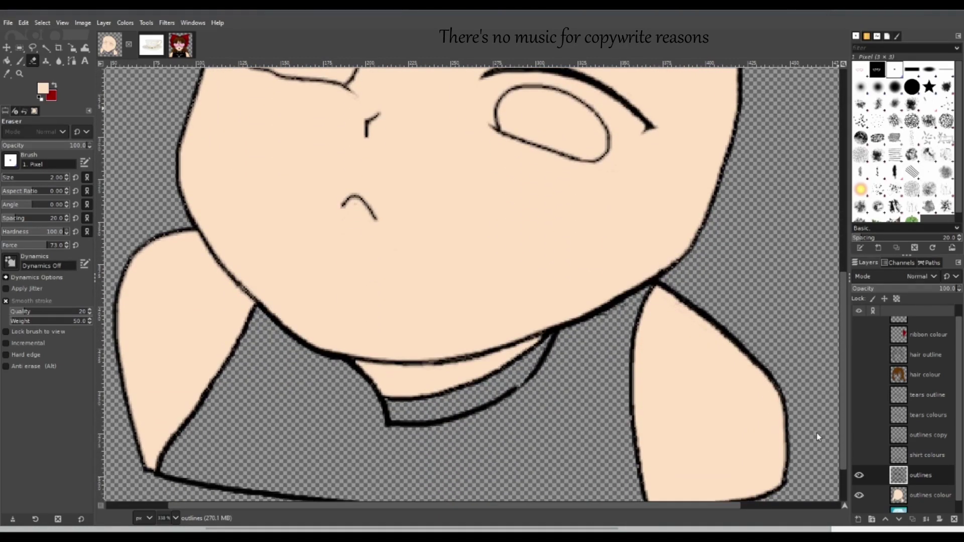
scroll(819, 436, down, 2)
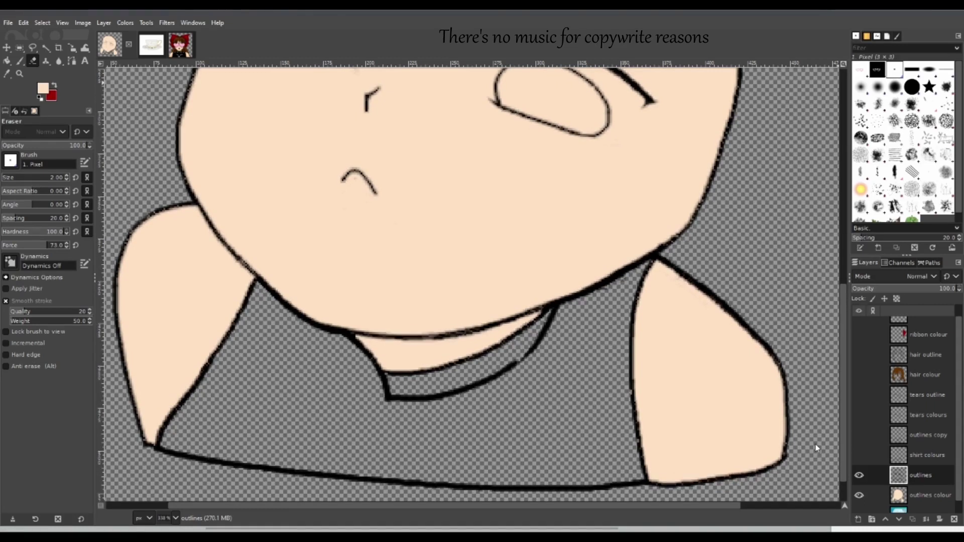
scroll(816, 437, up, 3)
scroll(816, 426, up, 8)
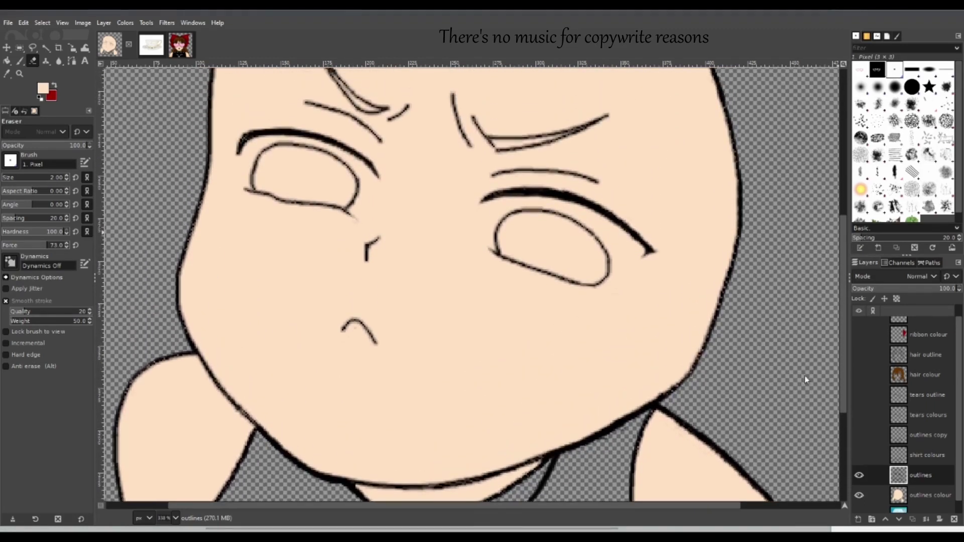
scroll(788, 331, up, 9)
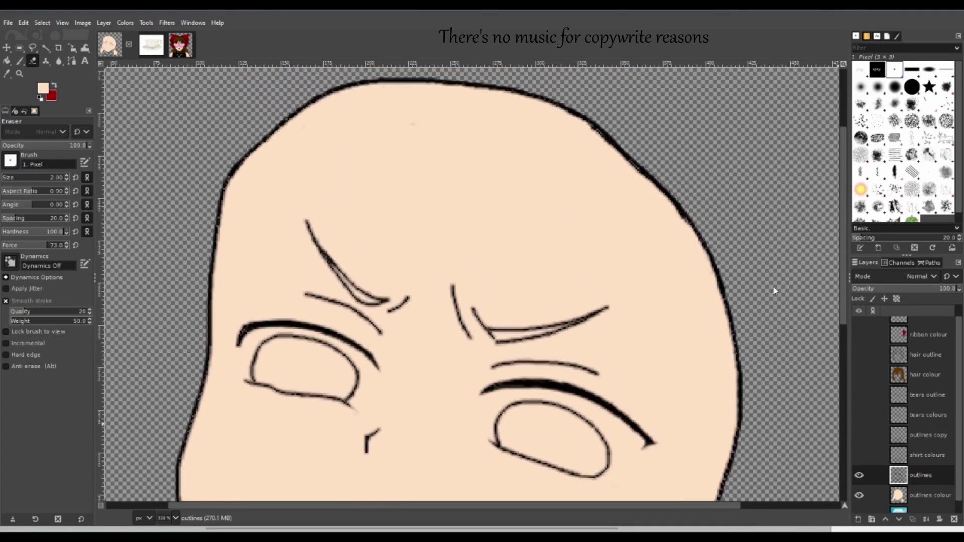
click(412, 154)
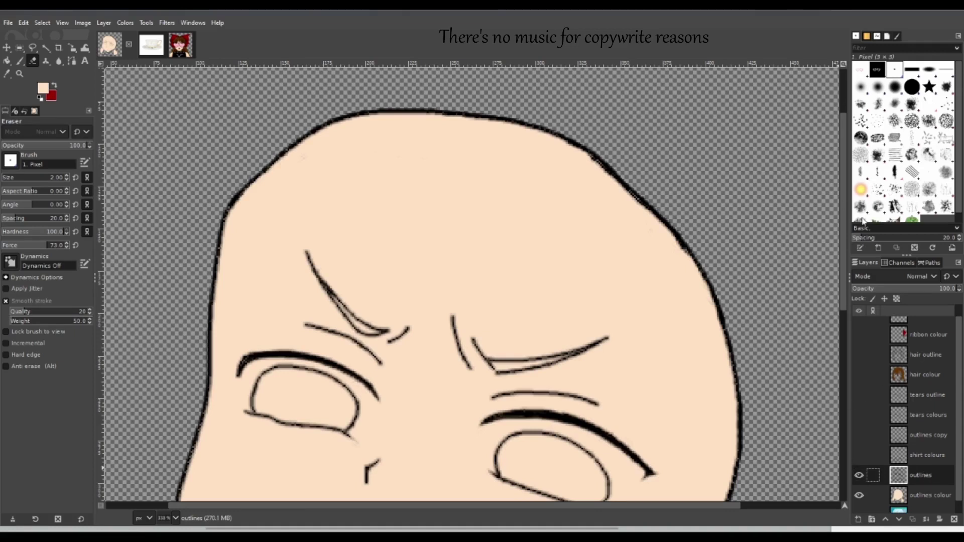
Duplicate the outlines layer as face colours, placed directly beneath the original outlines layer, and hide the original.
key(shift+ctrl+d)
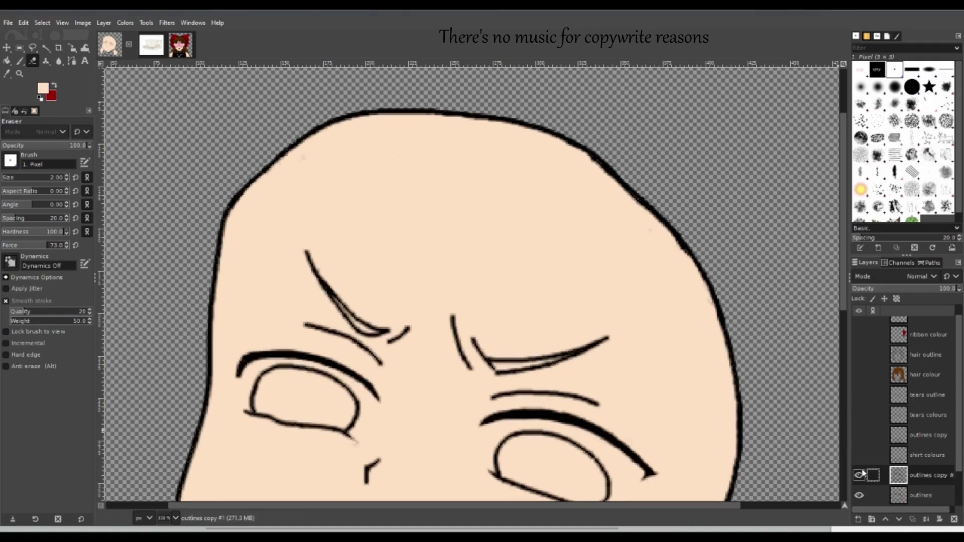
scroll(873, 464, down, 2)
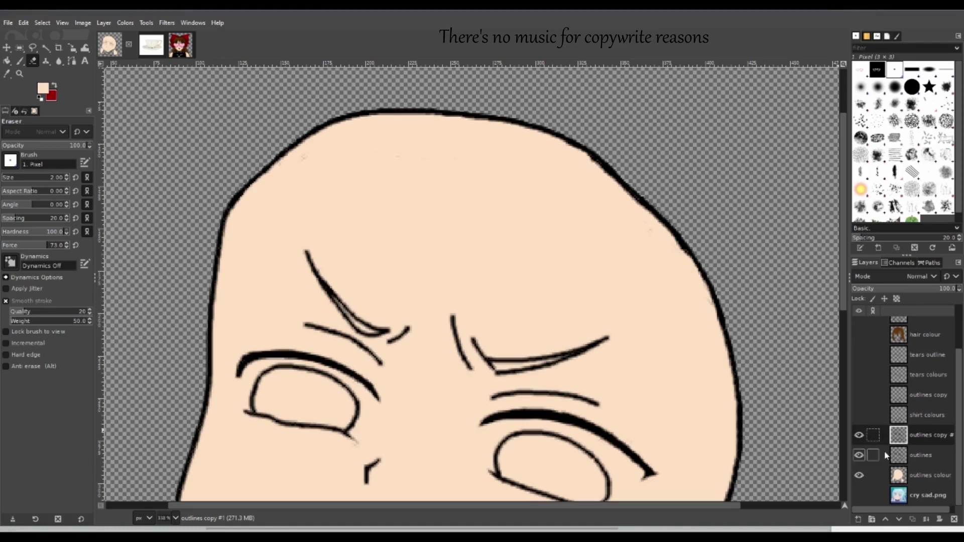
drag(886, 455, 886, 433)
click(859, 437)
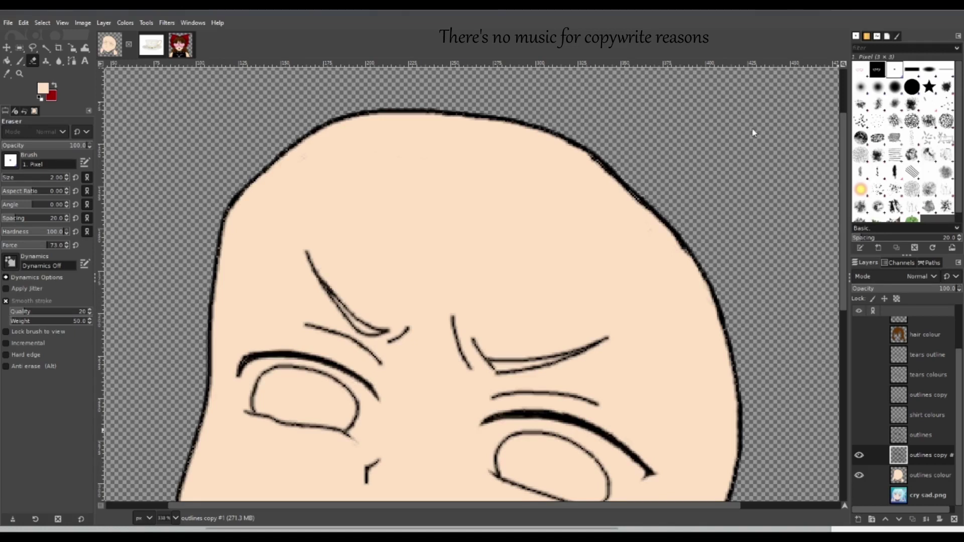
key(ctrl+z)
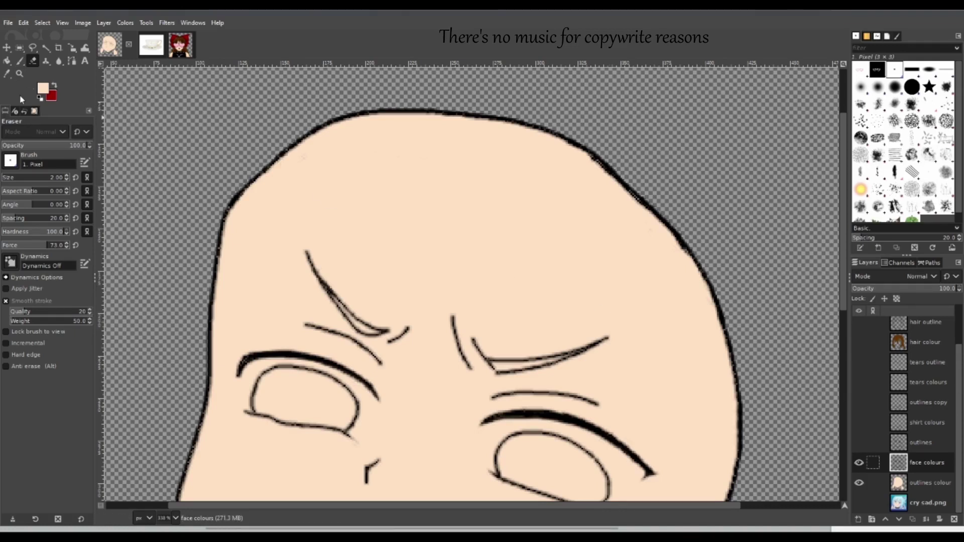
Hide and reshow the outlines colour layer to inspect the face colours line art on its own.
click(19, 74)
key(minus)
key(minus)
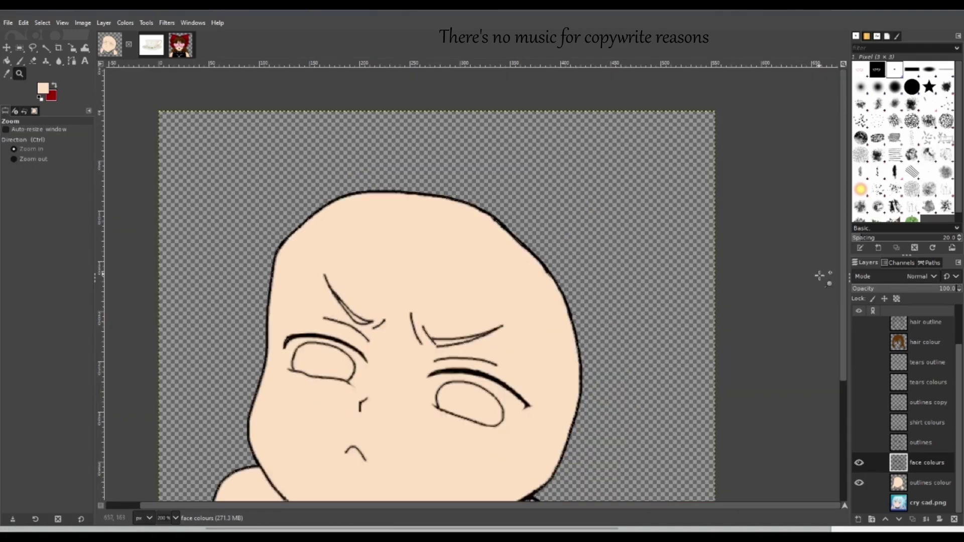
drag(842, 298, 836, 357)
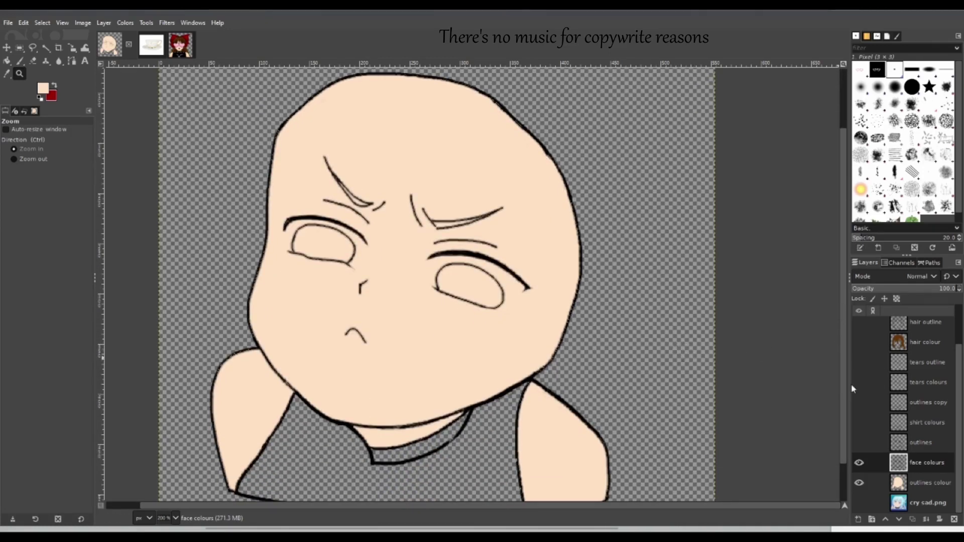
scroll(836, 421, down, 2)
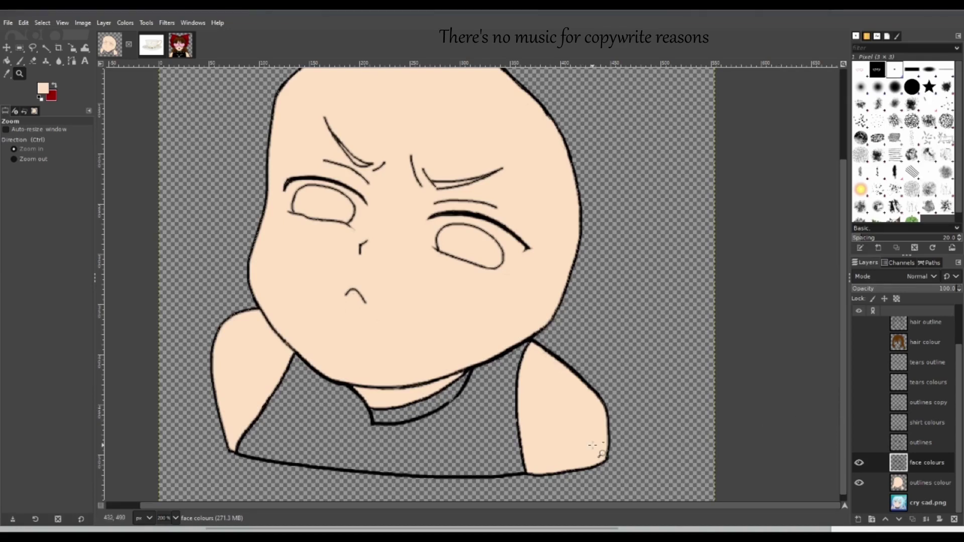
click(860, 483)
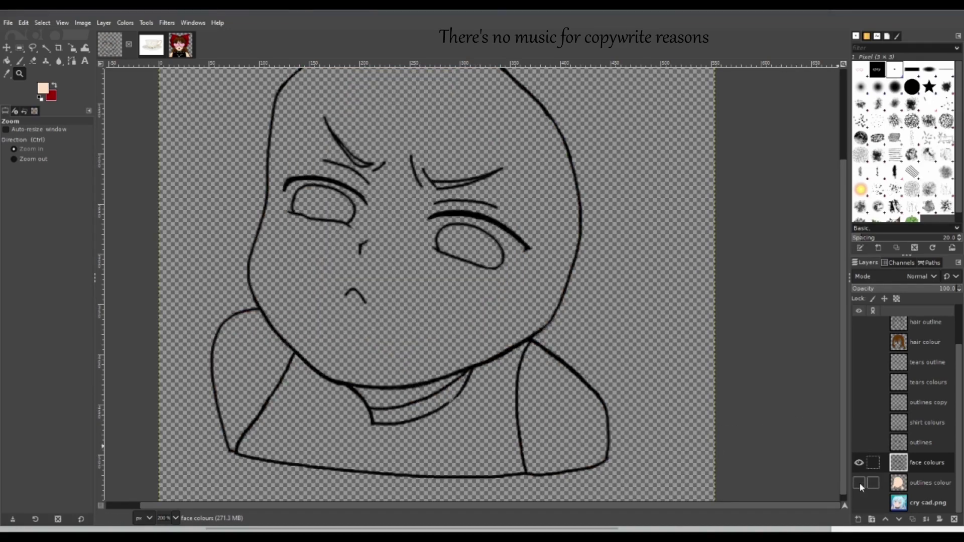
click(859, 483)
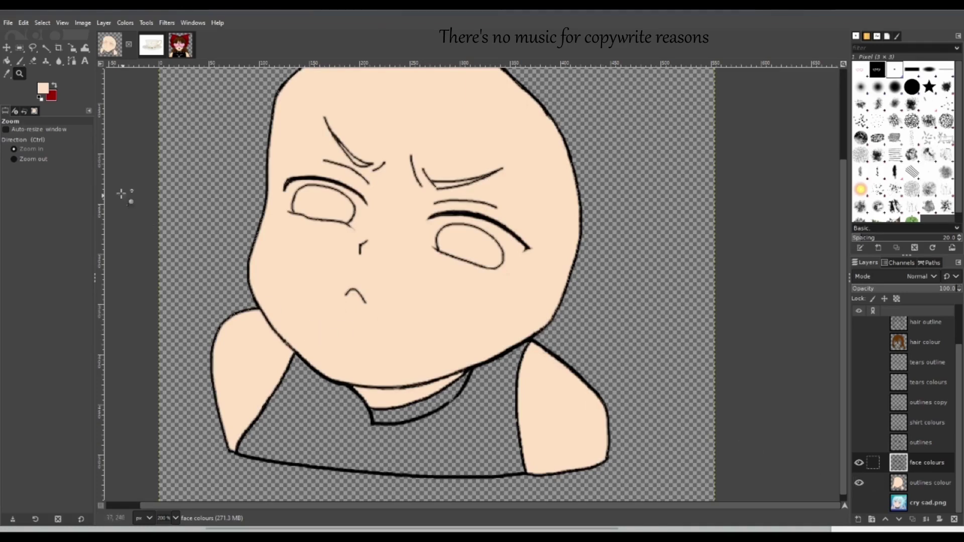
Delete the head, neck and shoulder outlines around the facial features with a Free Select area on face colours, and clear the selection.
click(33, 48)
mouse_move(331, 96)
mouse_down()
mouse_move(291, 120)
mouse_move(274, 166)
mouse_move(275, 231)
mouse_move(316, 302)
mouse_move(361, 324)
mouse_move(447, 316)
mouse_move(500, 282)
mouse_move(545, 223)
mouse_move(576, 232)
mouse_move(621, 298)
mouse_move(633, 381)
mouse_move(626, 453)
mouse_move(545, 502)
mouse_move(451, 507)
mouse_move(331, 505)
mouse_move(232, 464)
mouse_move(198, 420)
mouse_move(193, 326)
mouse_move(208, 133)
mouse_move(250, 30)
mouse_move(428, 47)
mouse_move(561, 116)
mouse_move(602, 163)
mouse_move(614, 305)
mouse_move(605, 327)
mouse_move(577, 325)
mouse_move(505, 243)
mouse_move(449, 213)
mouse_move(332, 197)
mouse_up()
key(Return)
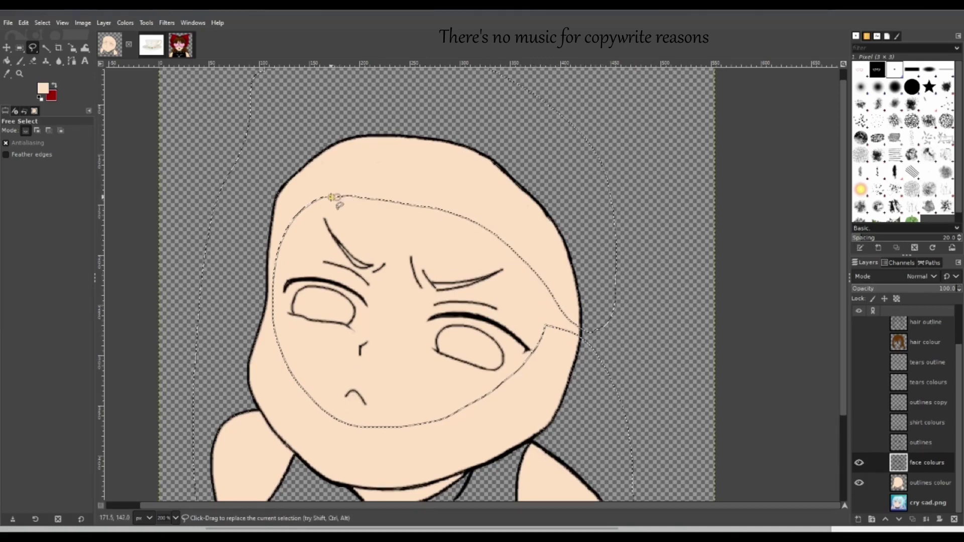
key(Delete)
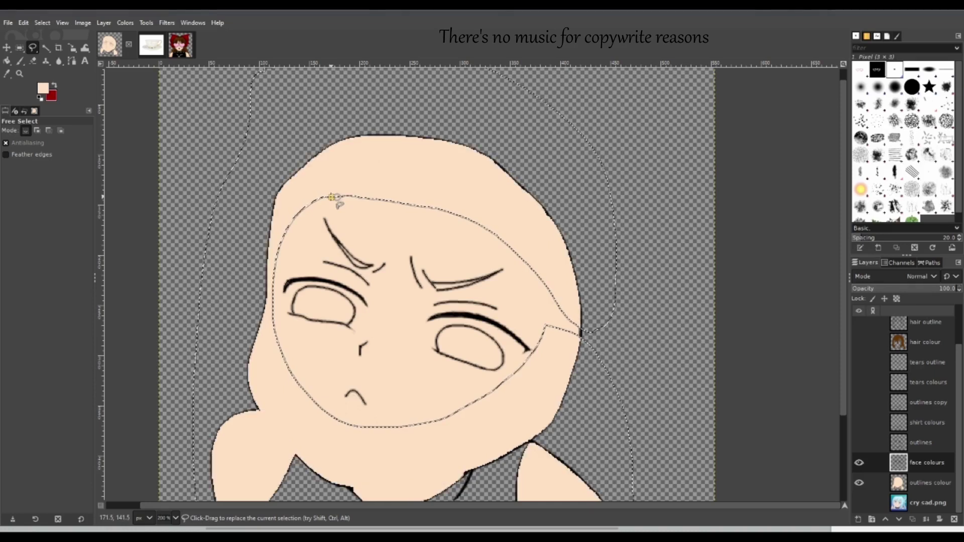
click(20, 47)
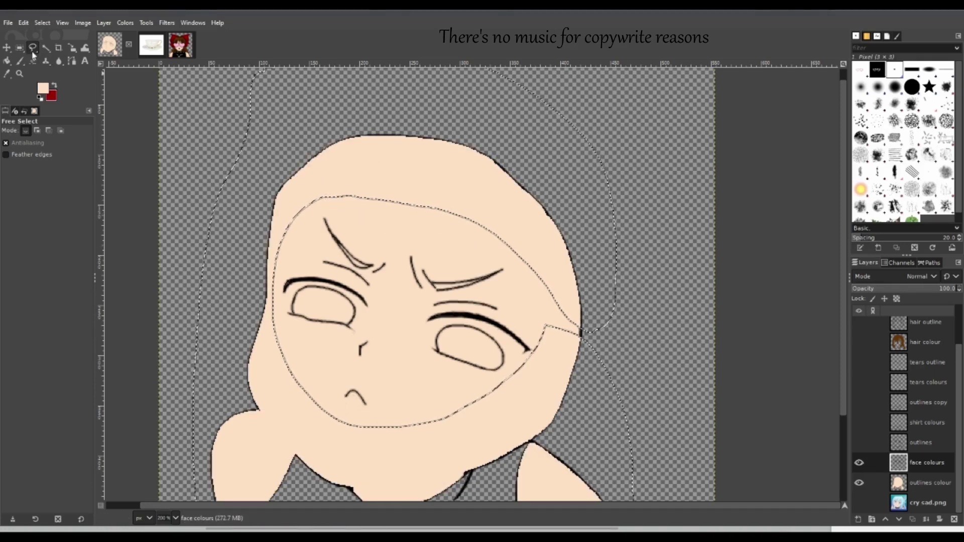
click(214, 162)
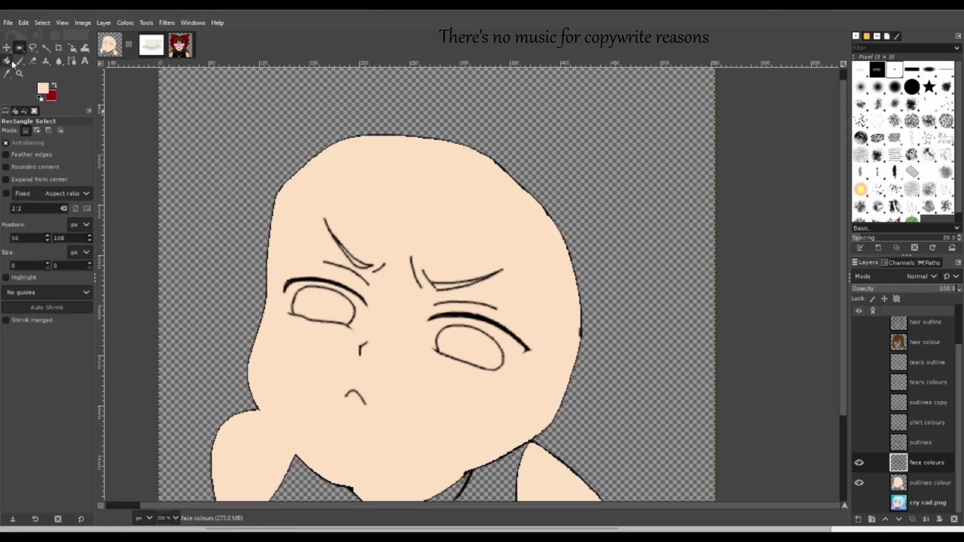
Erase the leftover piece of outline at the head's right edge and check the face colours layer for remnants.
click(32, 61)
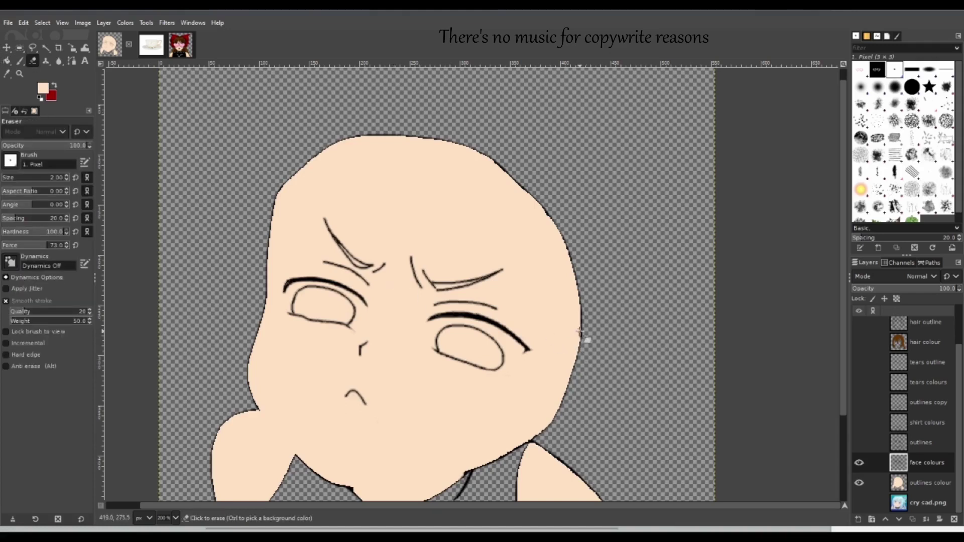
click(860, 483)
click(860, 484)
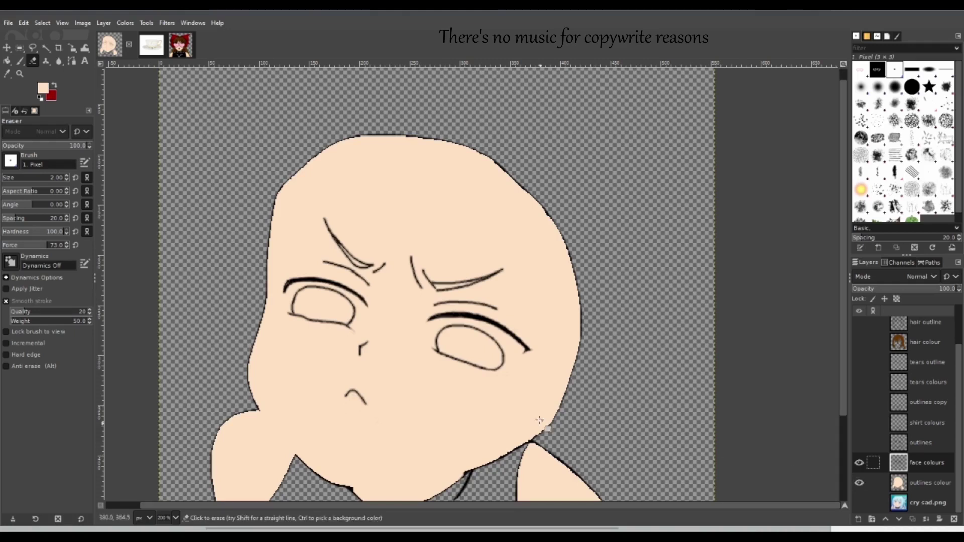
scroll(452, 276, down, 2)
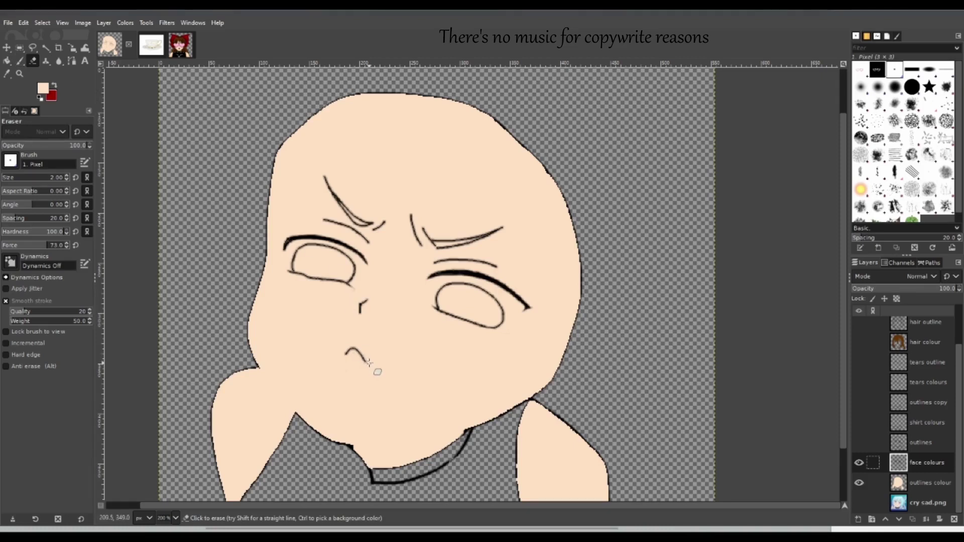
Erase the mouth and nose lines from the face colours layer and set the Eraser size to 12.
key(bracketright)
key(bracketright)
key(bracketright)
key(bracketright)
key(bracketright)
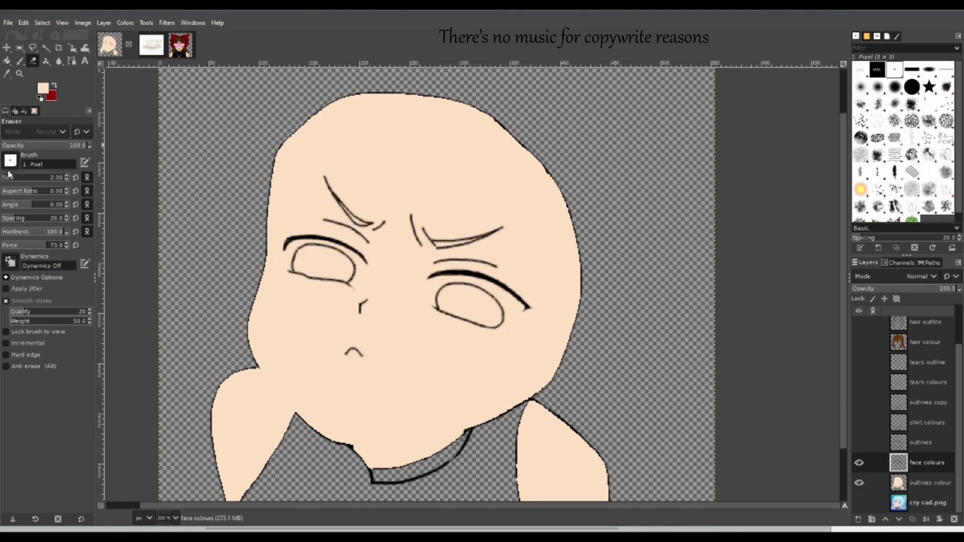
mouse_move(376, 360)
mouse_down()
mouse_move(342, 350)
mouse_move(357, 347)
mouse_move(371, 317)
mouse_up()
click(5, 177)
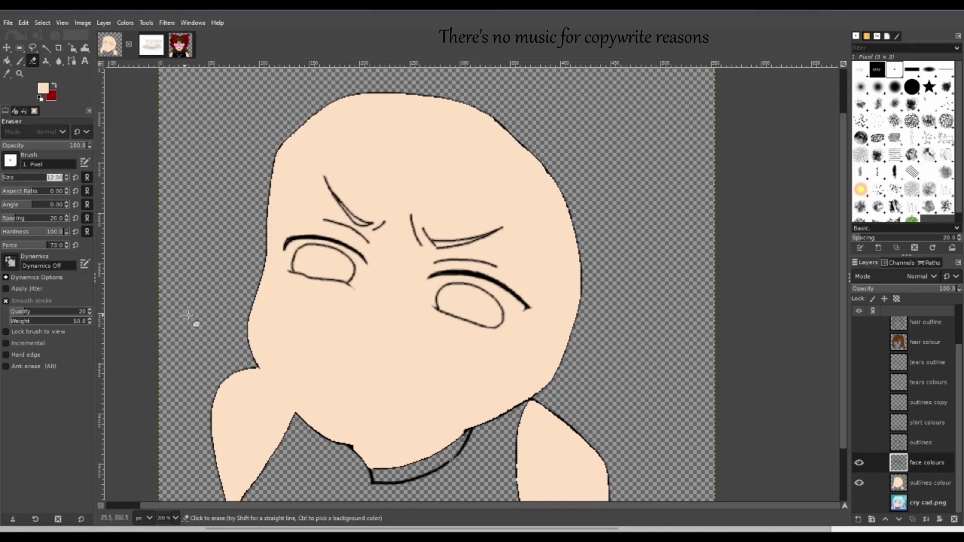
Erase the eyelid creases above both eyes and the frown marks between the brows, undoing any slip into the lash line.
click(20, 73)
drag(244, 146, 571, 416)
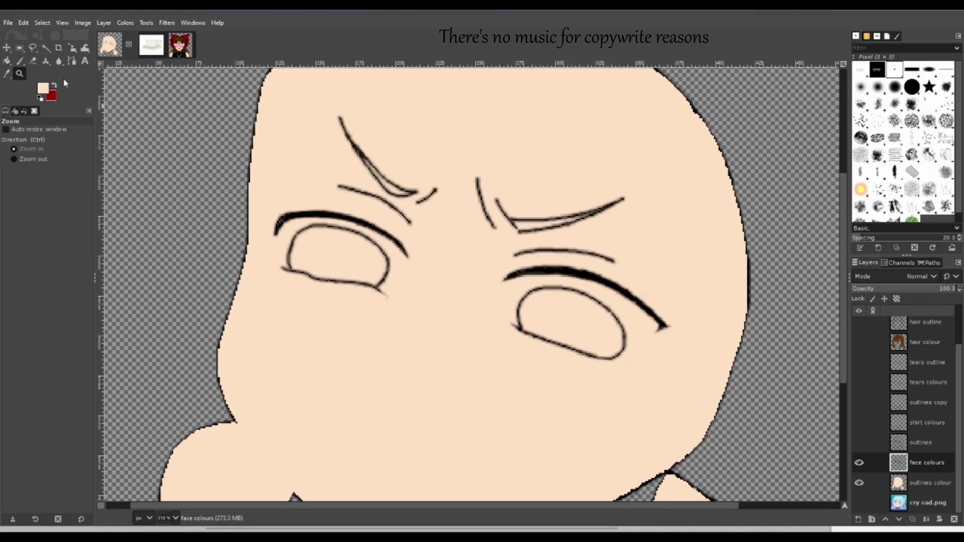
click(30, 60)
drag(412, 225, 347, 189)
mouse_move(444, 200)
mouse_down()
mouse_move(435, 191)
mouse_move(426, 206)
mouse_up()
mouse_move(479, 191)
mouse_down()
mouse_move(496, 230)
mouse_move(475, 171)
mouse_move(498, 202)
mouse_up()
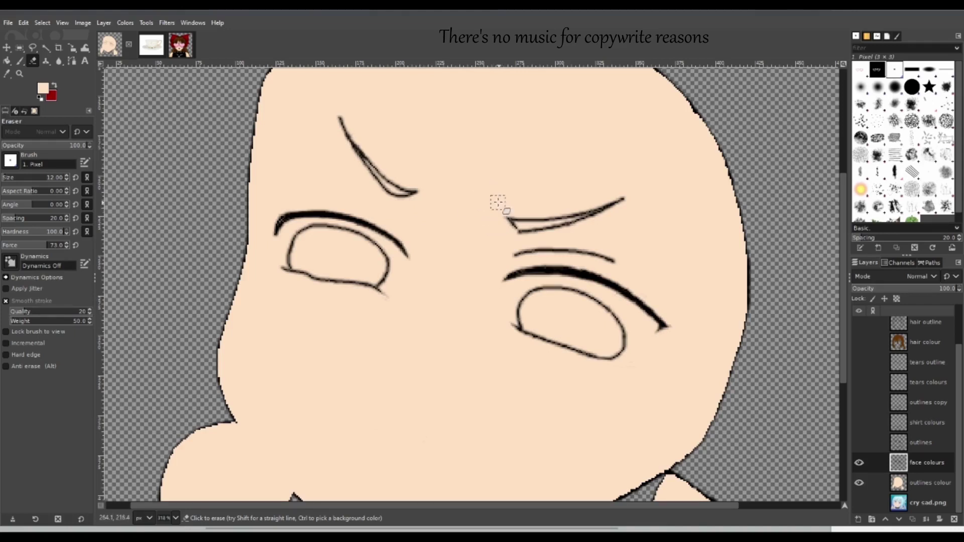
mouse_move(519, 257)
mouse_down()
mouse_move(599, 248)
mouse_move(621, 260)
mouse_move(578, 256)
mouse_move(651, 320)
mouse_up()
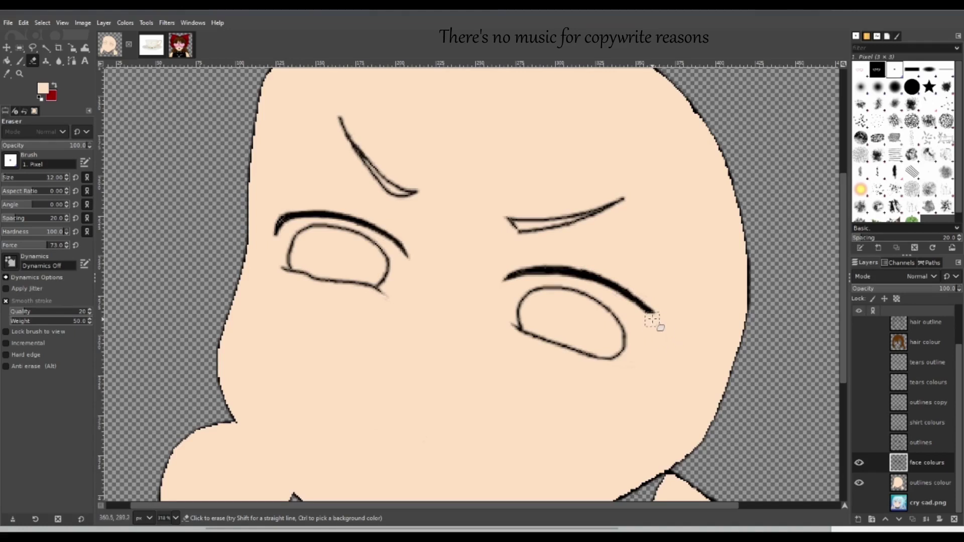
key(ctrl+z)
Erase the iris outlines in both eyes, reducing the Eraser size to 2 to clean up leftovers beside the left eye's lines.
mouse_move(526, 320)
mouse_down()
mouse_move(552, 288)
mouse_move(583, 294)
mouse_move(604, 304)
mouse_move(613, 355)
mouse_up()
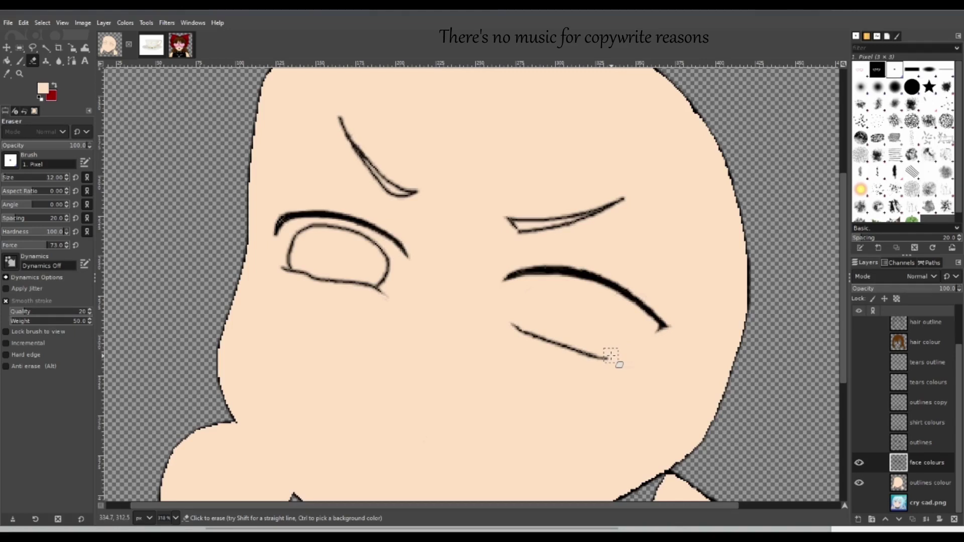
mouse_move(298, 262)
mouse_down()
mouse_move(291, 253)
mouse_move(300, 240)
mouse_move(337, 230)
mouse_move(374, 247)
mouse_move(380, 277)
mouse_up()
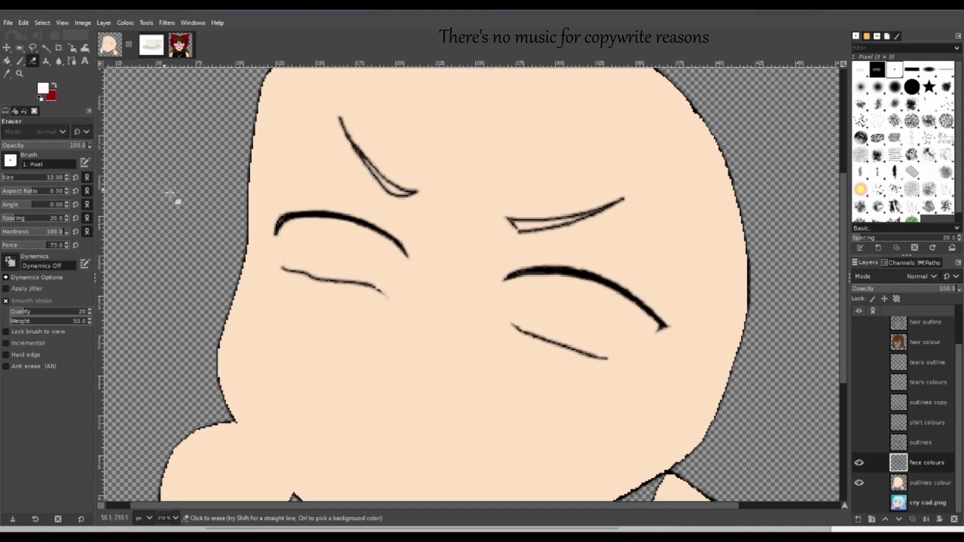
drag(15, 178, 2, 177)
drag(286, 261, 313, 262)
click(859, 483)
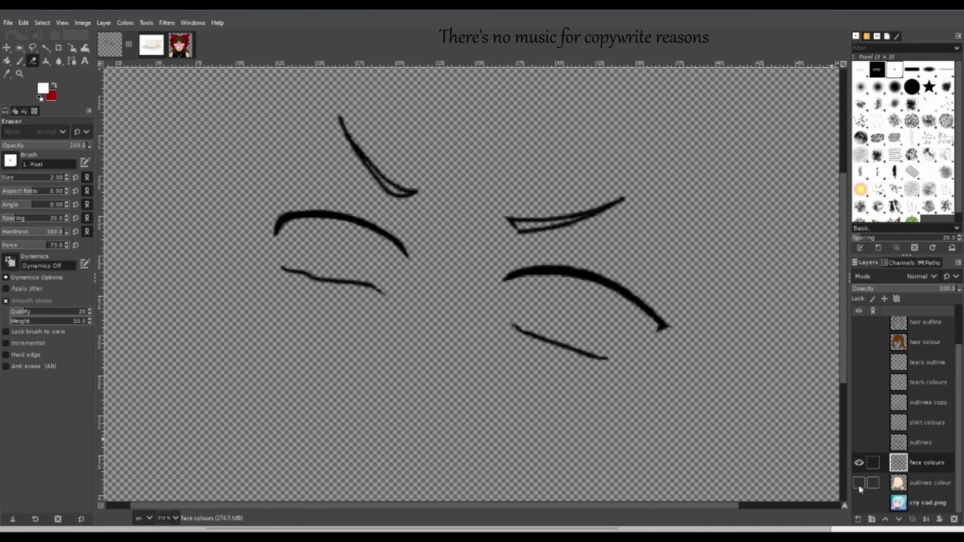
click(859, 484)
Paint white edges with the size 2 Paintbrush to close both sides of the left eye between its lash and lower line.
click(20, 60)
drag(275, 235, 286, 271)
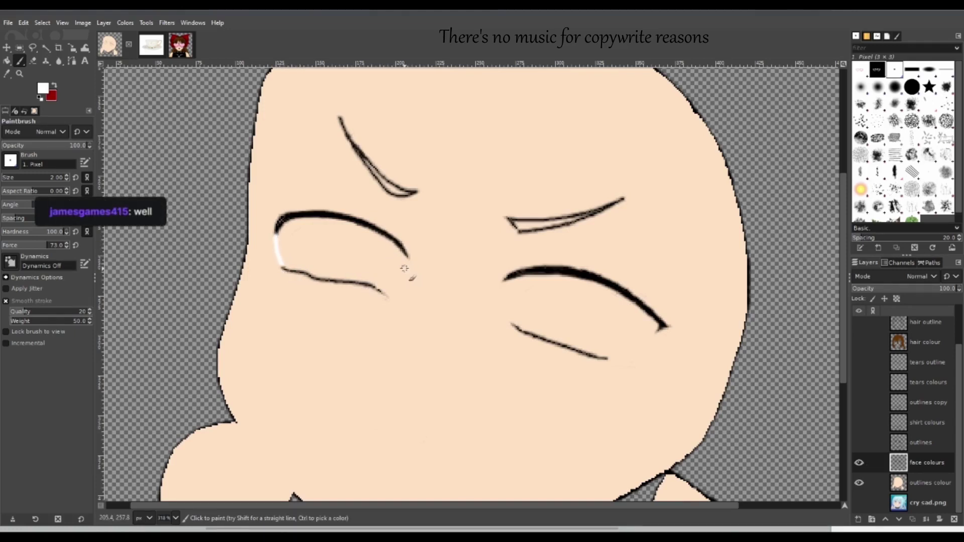
mouse_move(408, 261)
mouse_down()
mouse_move(405, 282)
mouse_move(387, 297)
mouse_up()
Paint a white edge joining the right eye's outer lash corner to its lower line, undoing and redrawing strokes as needed.
drag(661, 329, 606, 359)
key(ctrl+z)
mouse_move(664, 327)
mouse_down()
mouse_move(647, 345)
mouse_move(598, 355)
mouse_up()
key(ctrl+z)
drag(663, 329, 600, 358)
key(ctrl+z)
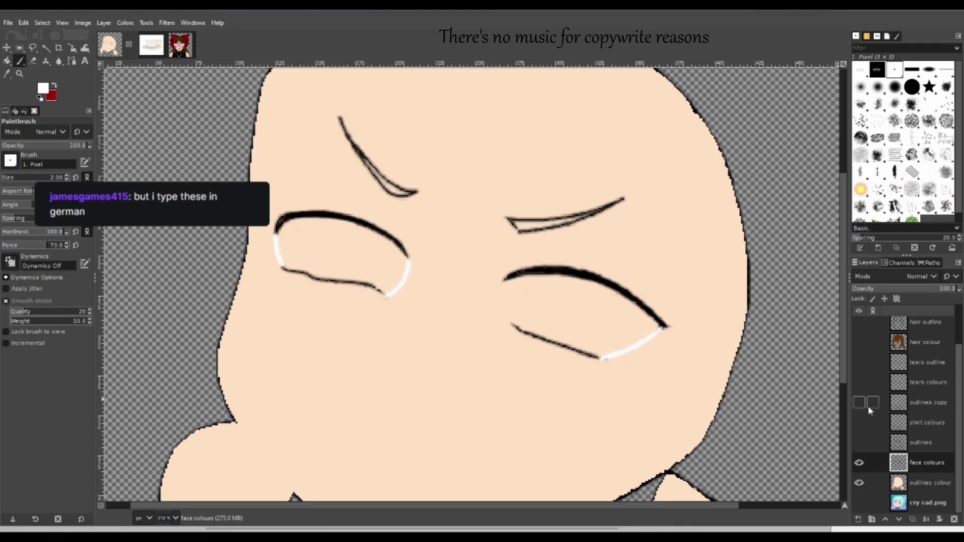
Undo the white edges on the left eye's inner side and the right eye, and show the outlines layer as a guide.
click(860, 443)
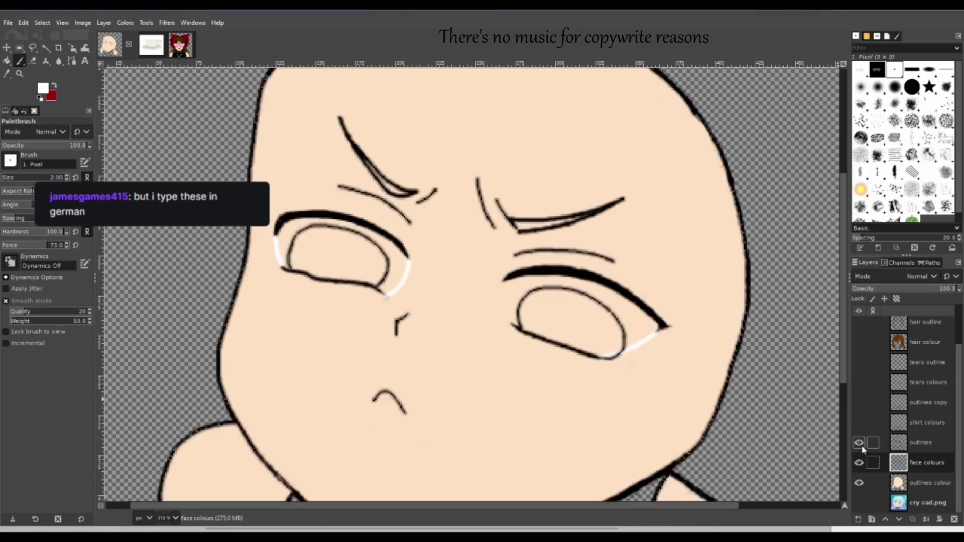
click(860, 445)
click(861, 445)
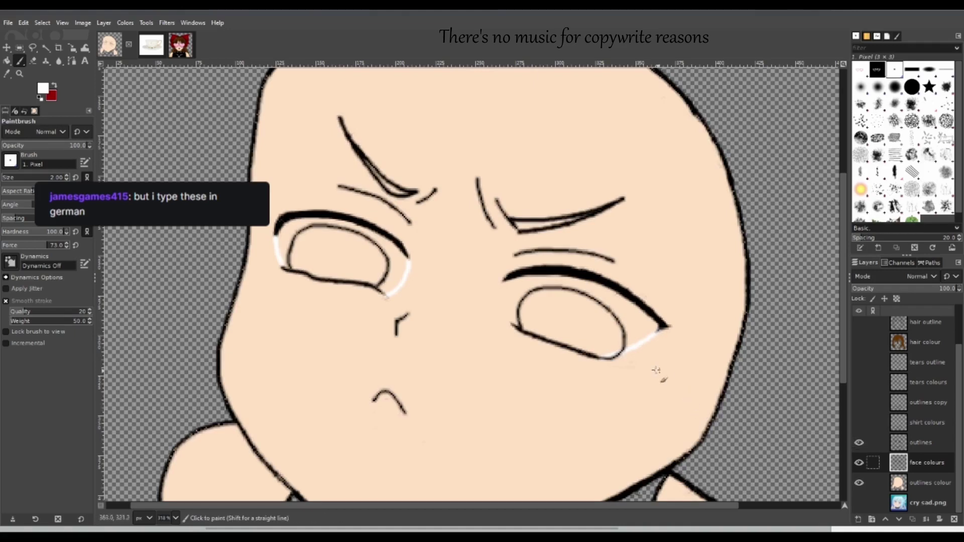
click(860, 443)
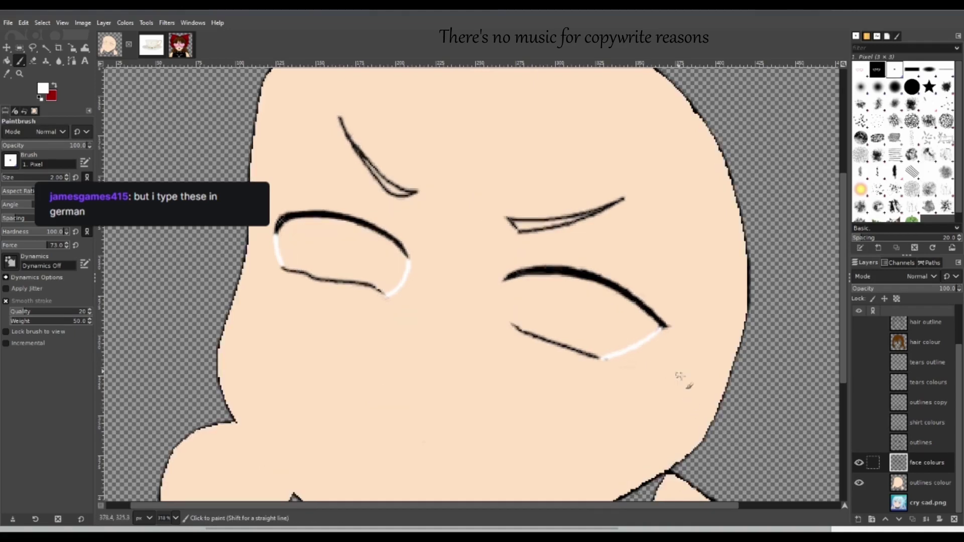
click(858, 462)
click(858, 463)
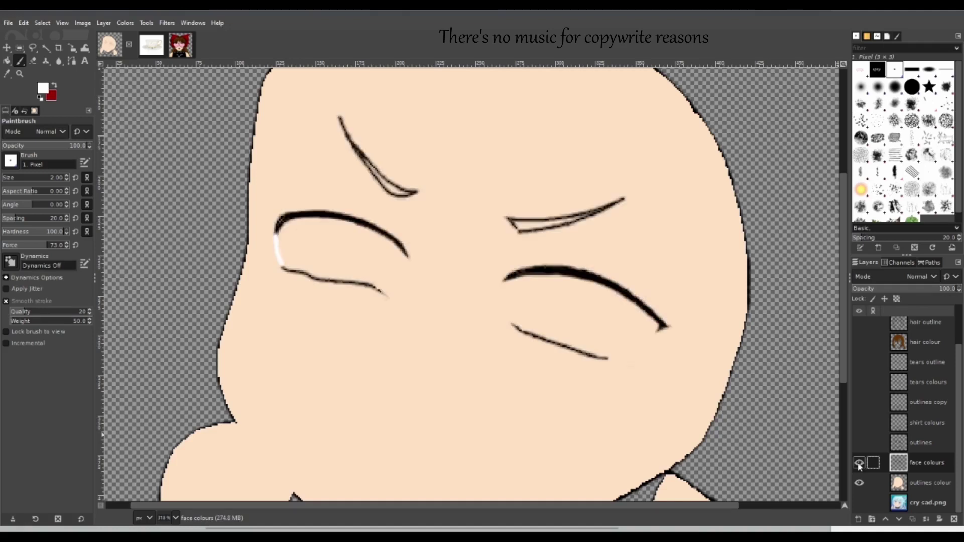
click(857, 447)
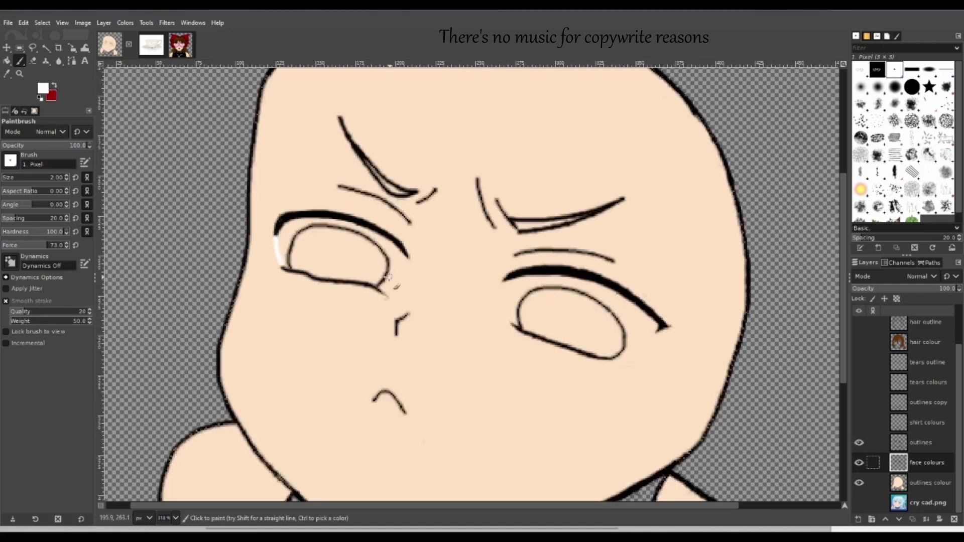
mouse_move(409, 260)
mouse_down()
mouse_move(405, 288)
mouse_move(387, 296)
mouse_up()
key(ctrl+z)
mouse_move(409, 259)
mouse_down()
mouse_move(400, 296)
mouse_move(384, 298)
mouse_up()
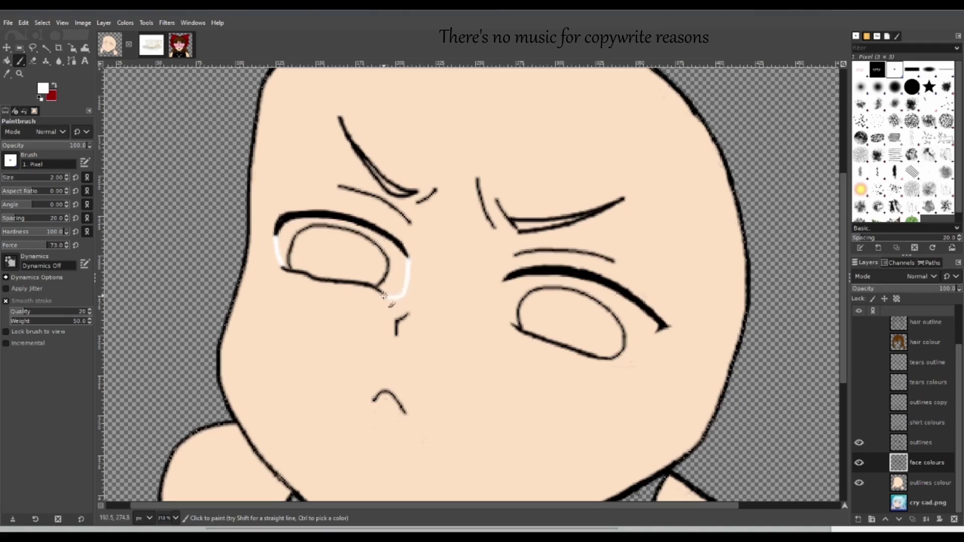
key(ctrl+z)
Check the eyes in the reference image, and repaint the missing white edges closing both eyes, undoing and redrawing strokes as needed.
click(860, 503)
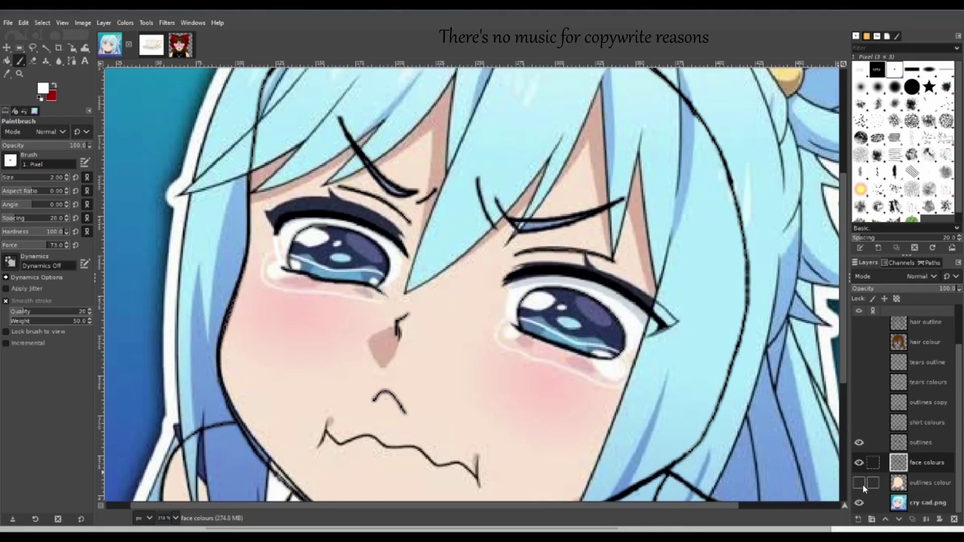
click(863, 484)
click(859, 503)
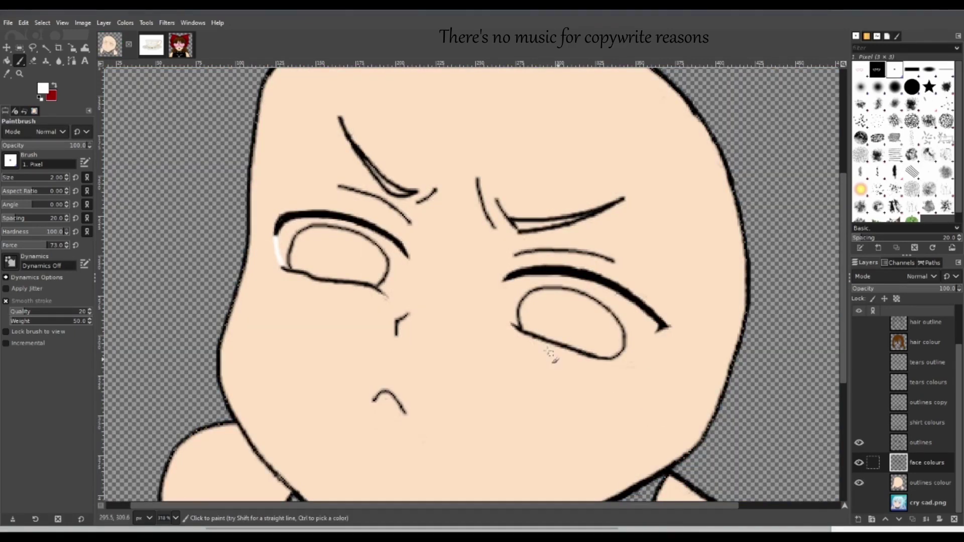
drag(406, 280, 389, 292)
key(ctrl)
key(ctrl+z)
key(ctrl+z)
mouse_move(406, 268)
mouse_down()
mouse_move(401, 293)
mouse_move(387, 296)
mouse_up()
key(ctrl+z)
key(ctrl+z)
key(ctrl+y)
key(ctrl+z)
drag(404, 257, 394, 292)
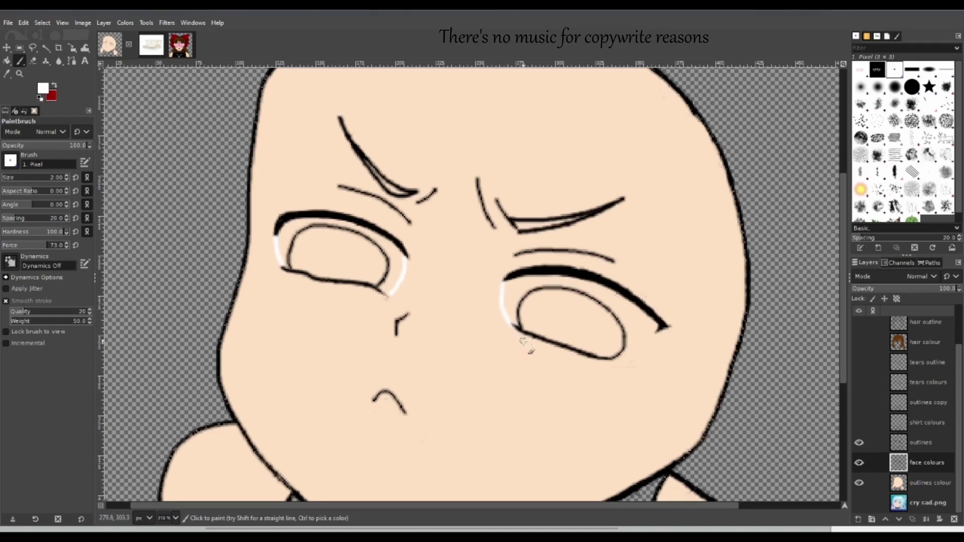
drag(656, 331, 617, 357)
Hide the outlines and outlines colour layers, and fill both closed eye shapes with white on the face colours layer.
click(859, 442)
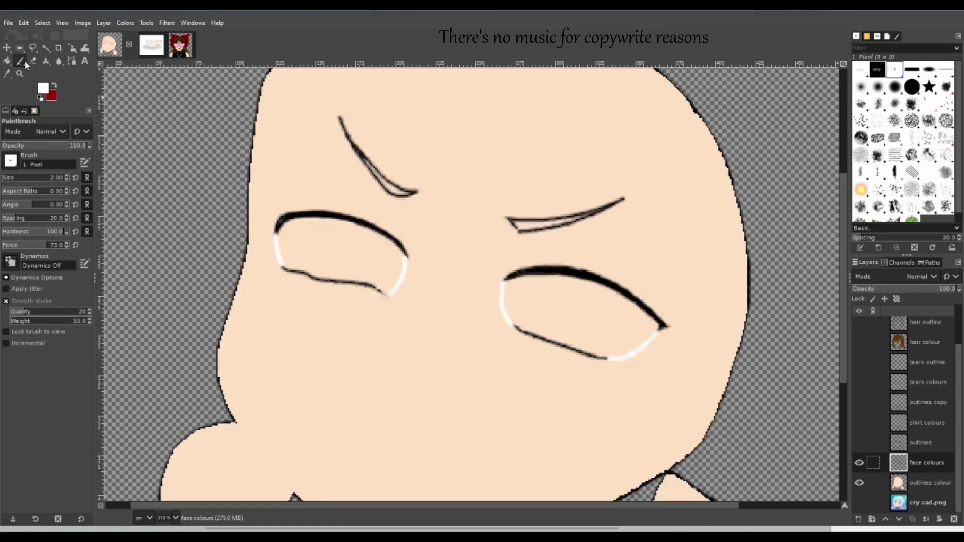
key(shift+b)
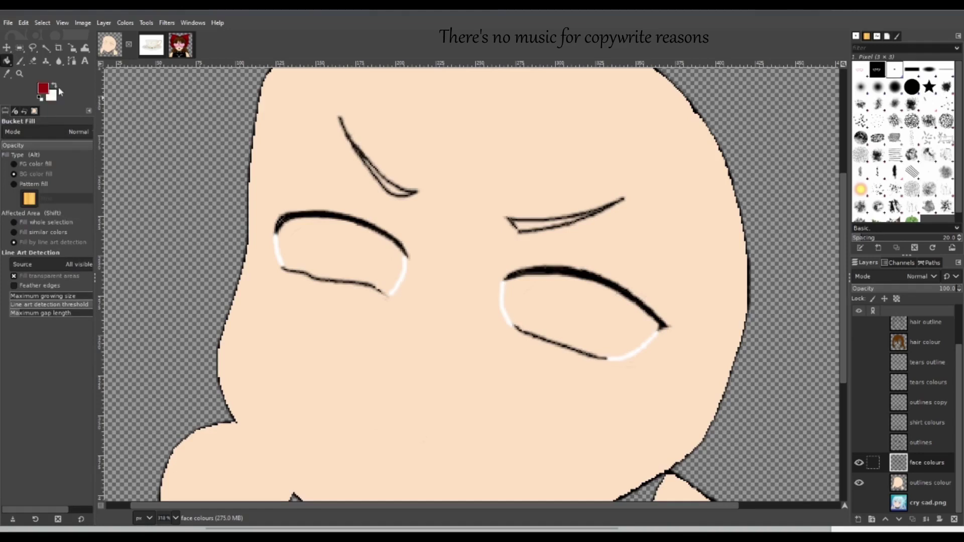
click(859, 483)
click(329, 243)
click(577, 306)
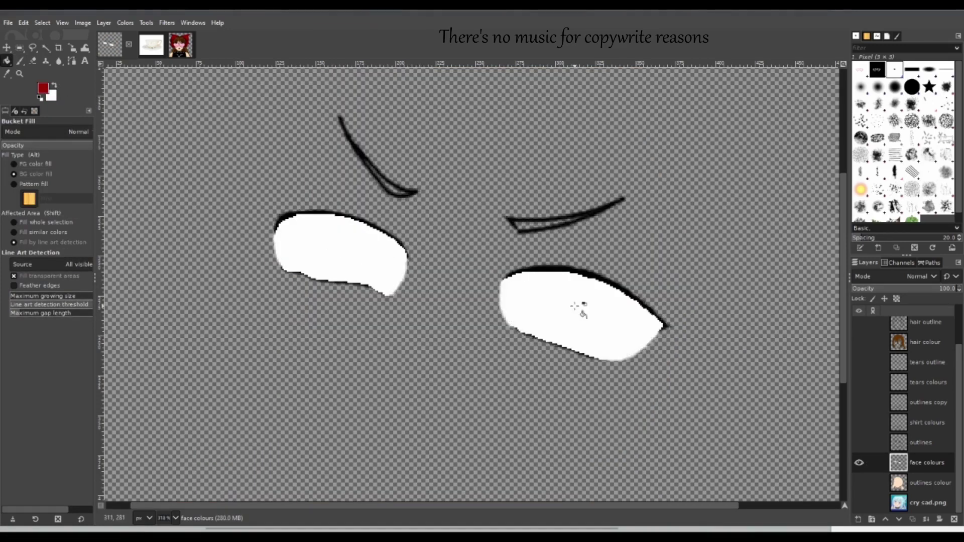
click(860, 463)
click(860, 463)
Show the hair colour layer briefly to pick its brown as the foreground colour, and hide the layer again.
click(860, 342)
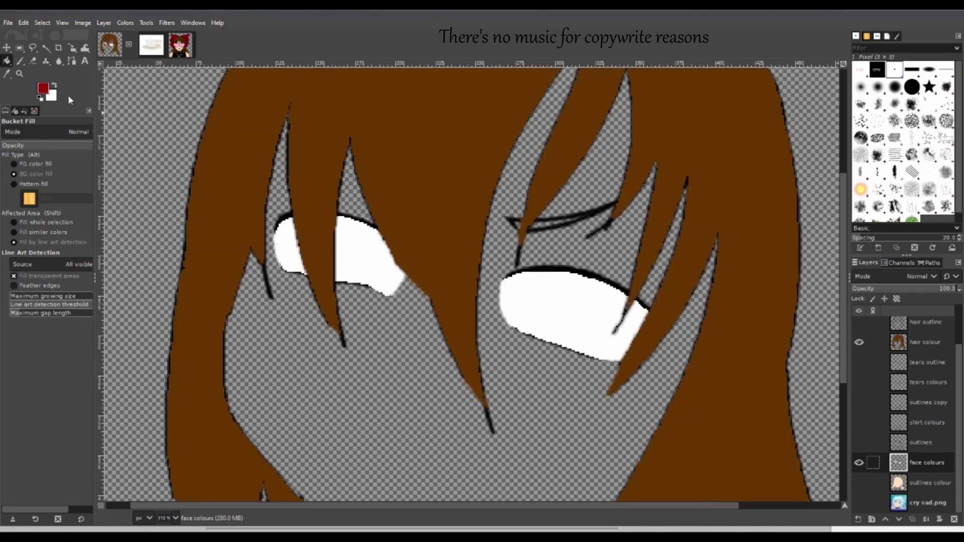
click(7, 73)
click(486, 181)
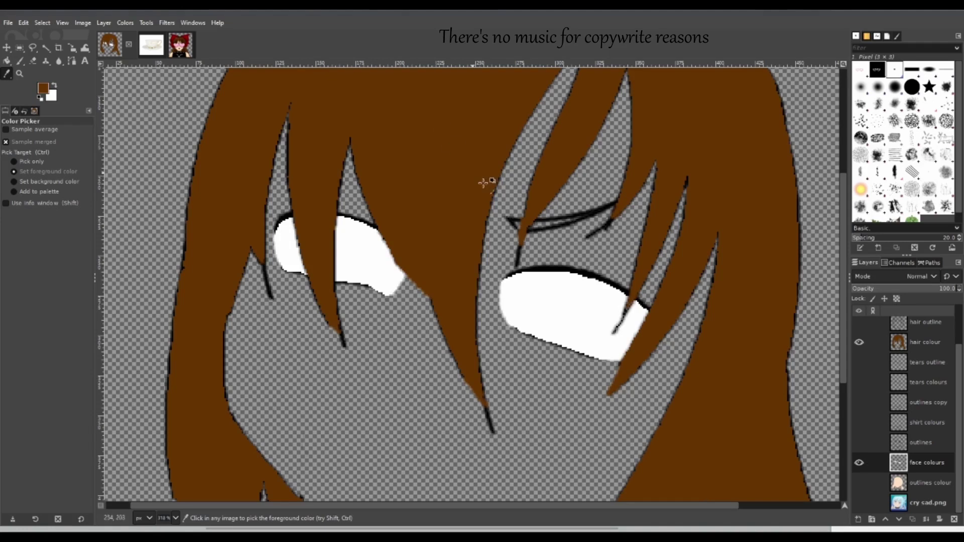
click(860, 462)
click(860, 463)
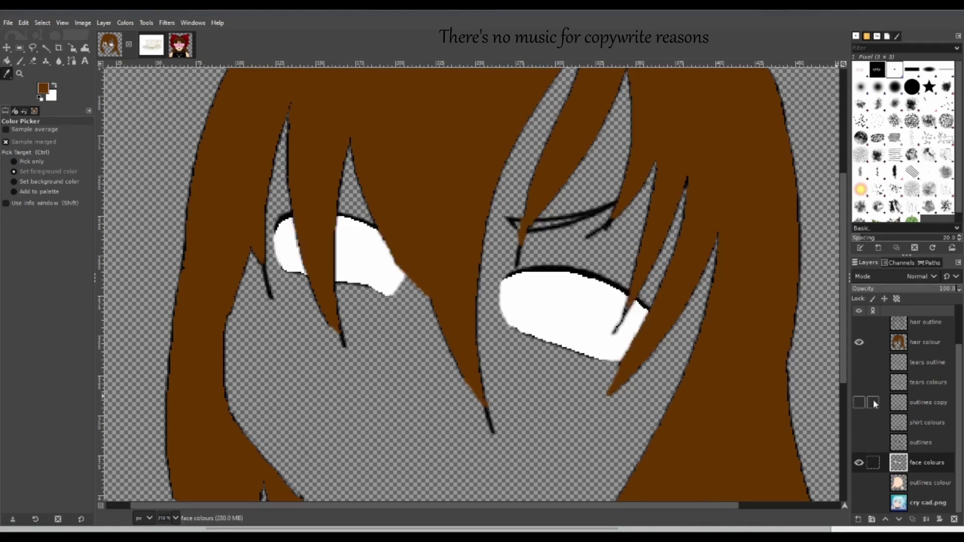
click(859, 343)
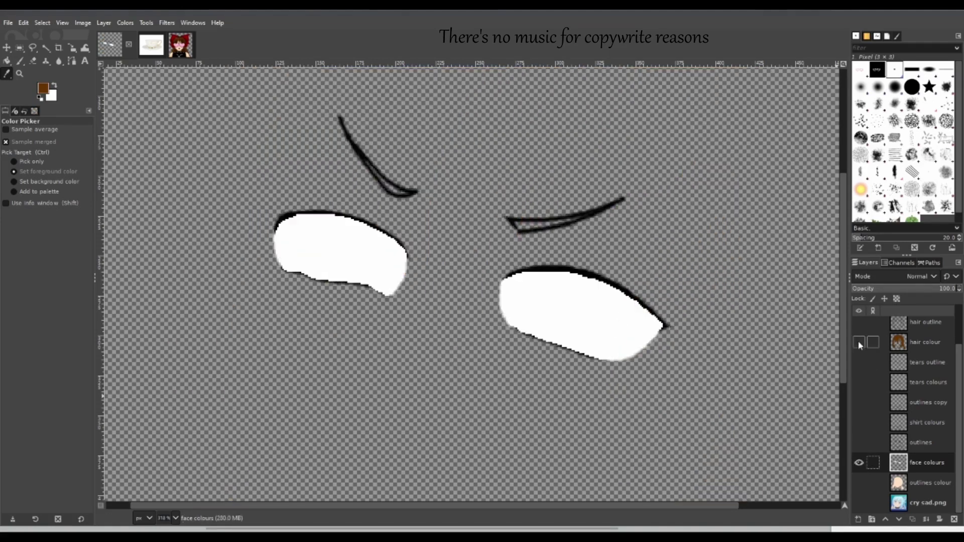
Swap the colours to make brown the background colour and bucket fill the inside of both eyebrows with it.
click(859, 444)
click(860, 443)
click(7, 61)
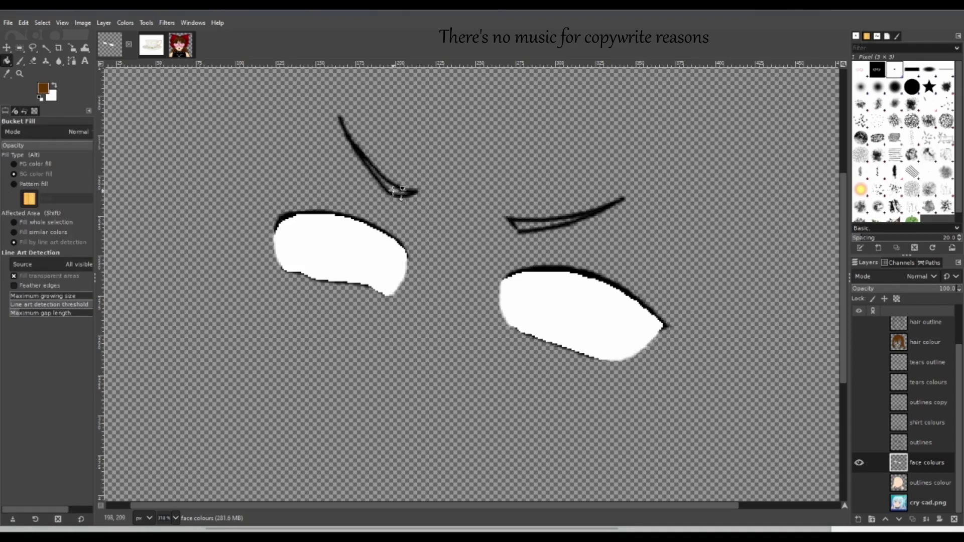
key(ctrl)
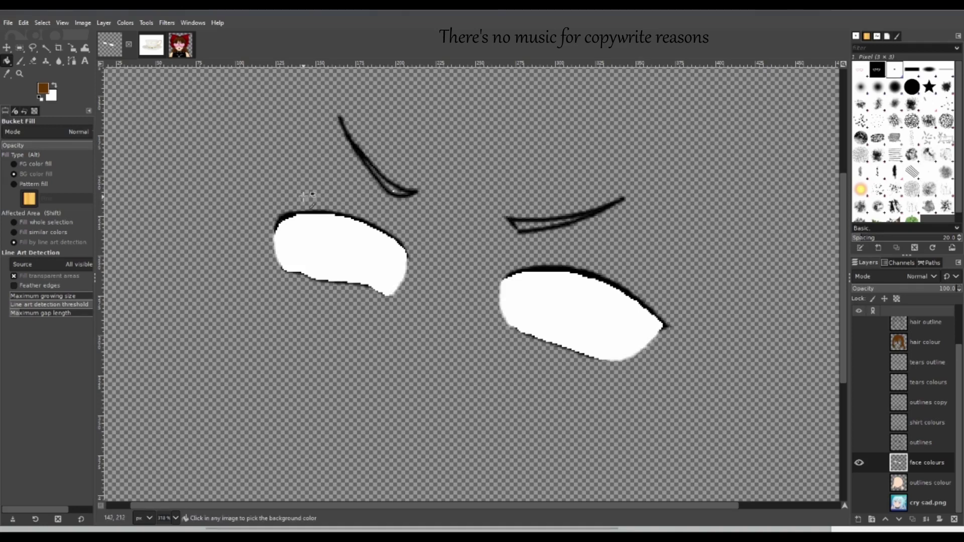
click(54, 86)
click(523, 226)
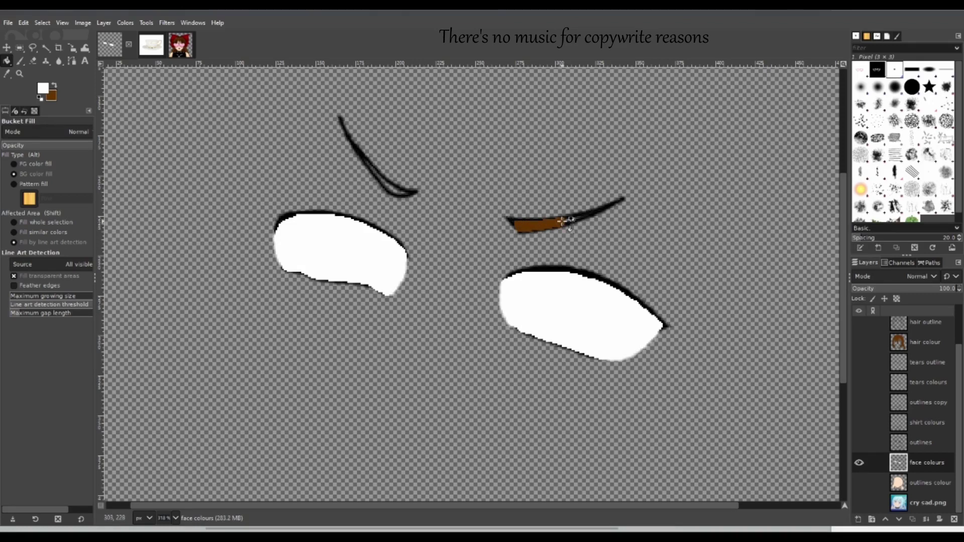
click(394, 189)
Paint the unfilled gaps of the left eyebrow brown with the size 2 Paintbrush, undoing any stray stroke.
click(20, 73)
drag(292, 106, 448, 227)
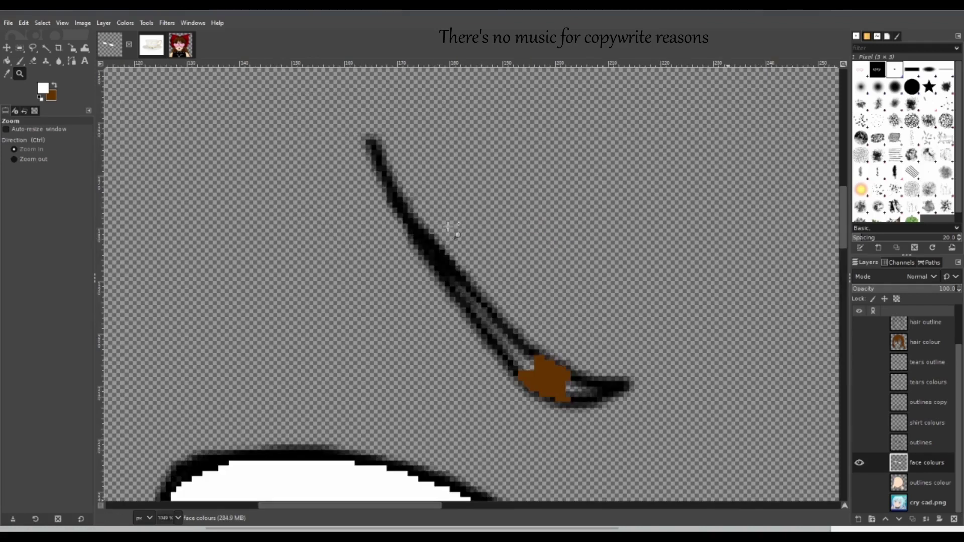
key(p)
mouse_move(598, 391)
mouse_down()
mouse_move(541, 368)
mouse_move(580, 391)
mouse_move(556, 387)
mouse_move(609, 391)
mouse_move(547, 376)
mouse_move(448, 273)
mouse_move(502, 345)
mouse_move(554, 388)
mouse_move(485, 323)
mouse_move(521, 372)
mouse_move(424, 240)
mouse_up()
key(x)
key(ctrl+z)
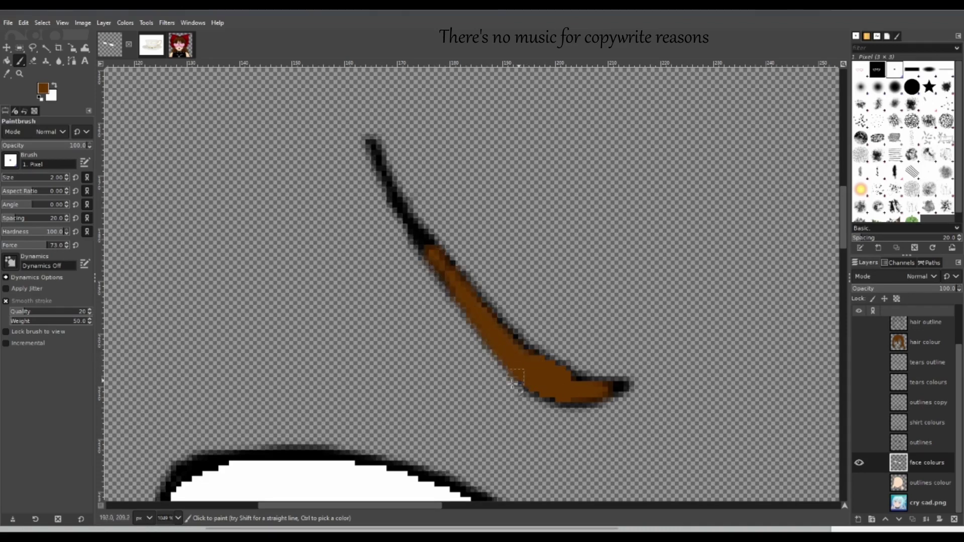
Paint the rest of the right eyebrow's interior brown, extending the fill towards its thin outer end.
drag(432, 505, 582, 507)
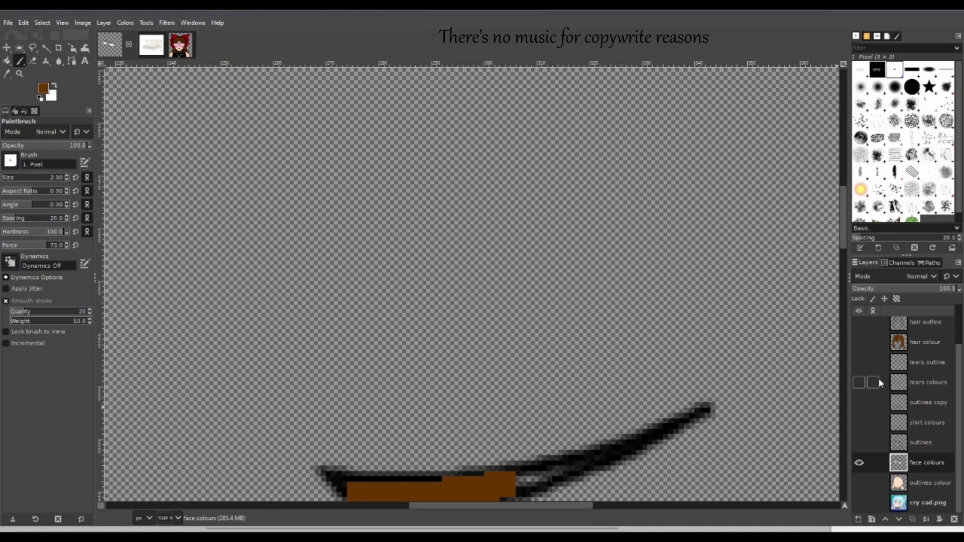
drag(844, 240, 845, 268)
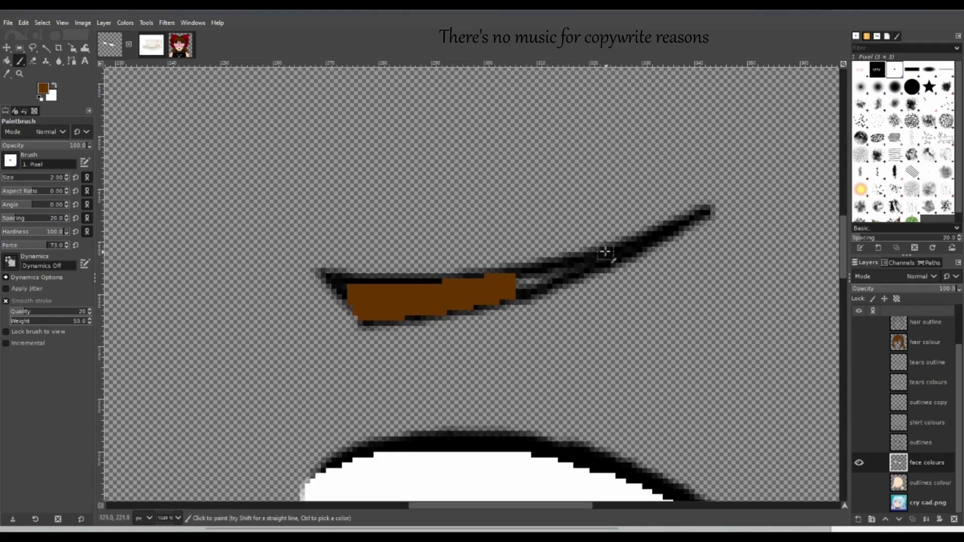
drag(518, 286, 626, 251)
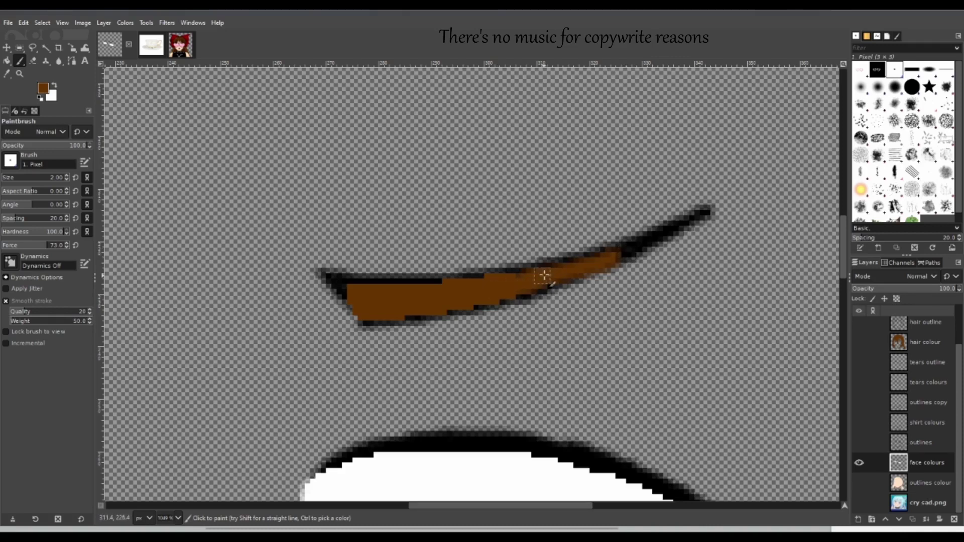
drag(346, 287, 361, 292)
drag(628, 250, 590, 267)
Paint white over the inner side of the right eye's lash line and lower line with the size 2 Paintbrush.
drag(843, 273, 849, 322)
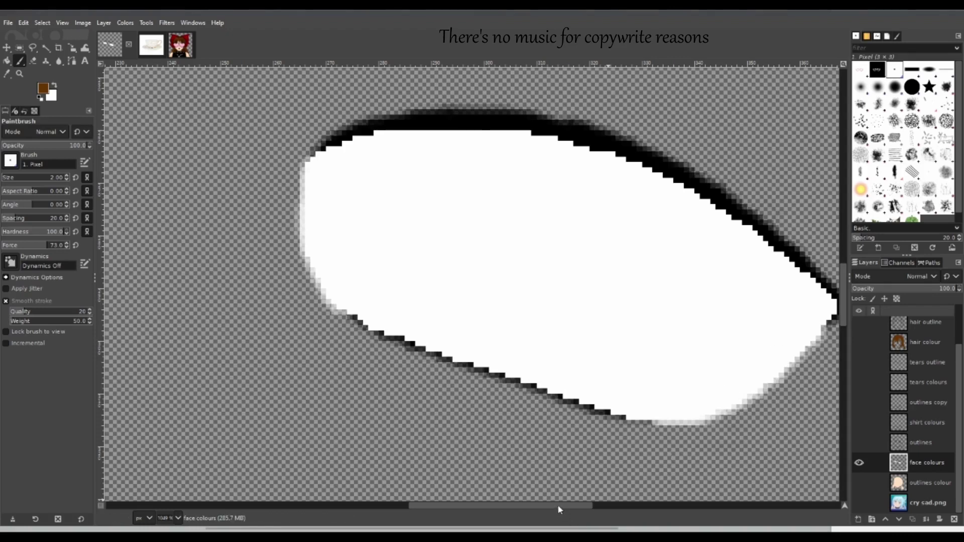
drag(558, 505, 590, 505)
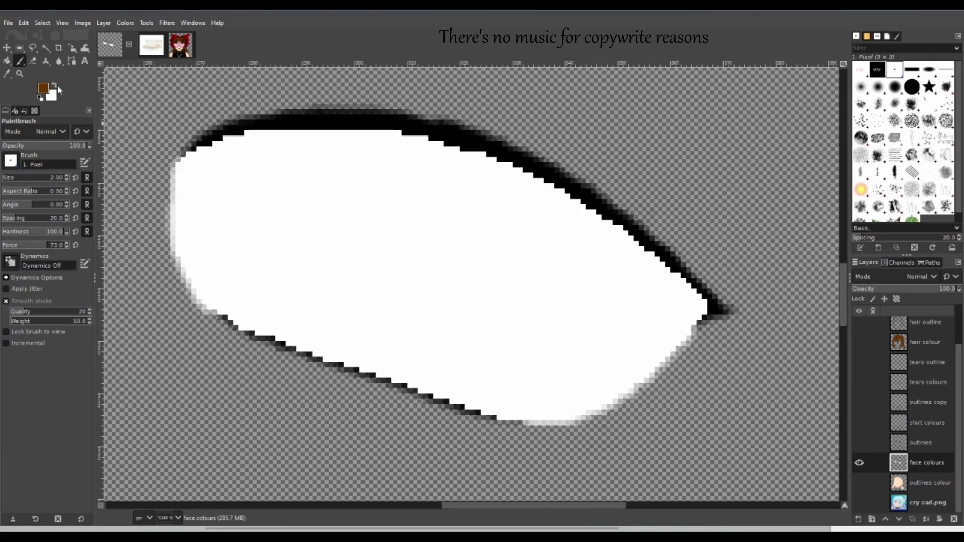
click(6, 61)
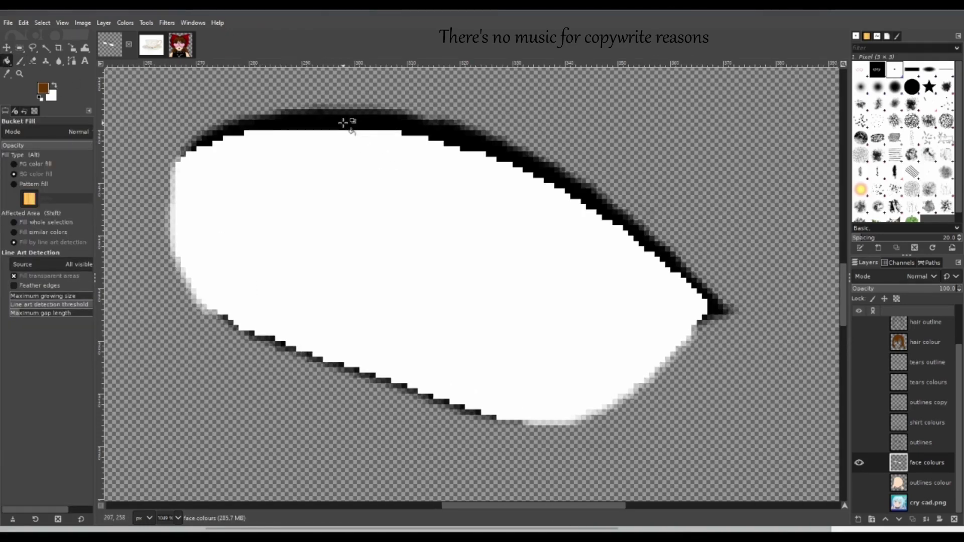
click(367, 122)
click(283, 122)
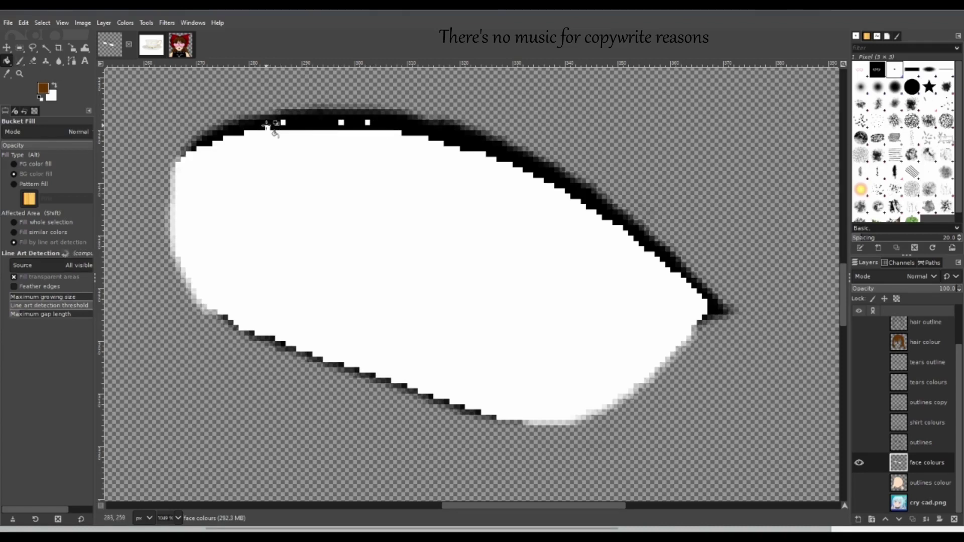
click(20, 60)
mouse_move(218, 139)
mouse_down()
mouse_move(194, 162)
mouse_move(257, 134)
mouse_move(343, 138)
mouse_move(281, 133)
mouse_move(319, 132)
mouse_move(417, 149)
mouse_move(294, 130)
mouse_move(367, 129)
mouse_move(494, 169)
mouse_move(400, 133)
mouse_move(344, 135)
mouse_move(390, 137)
mouse_move(369, 127)
mouse_move(293, 128)
mouse_move(276, 143)
mouse_move(525, 178)
mouse_move(453, 142)
mouse_move(476, 149)
mouse_move(613, 232)
mouse_move(500, 166)
mouse_move(552, 182)
mouse_move(679, 290)
mouse_move(639, 247)
mouse_move(579, 218)
mouse_move(711, 309)
mouse_move(522, 366)
mouse_move(501, 409)
mouse_move(403, 383)
mouse_move(256, 326)
mouse_up()
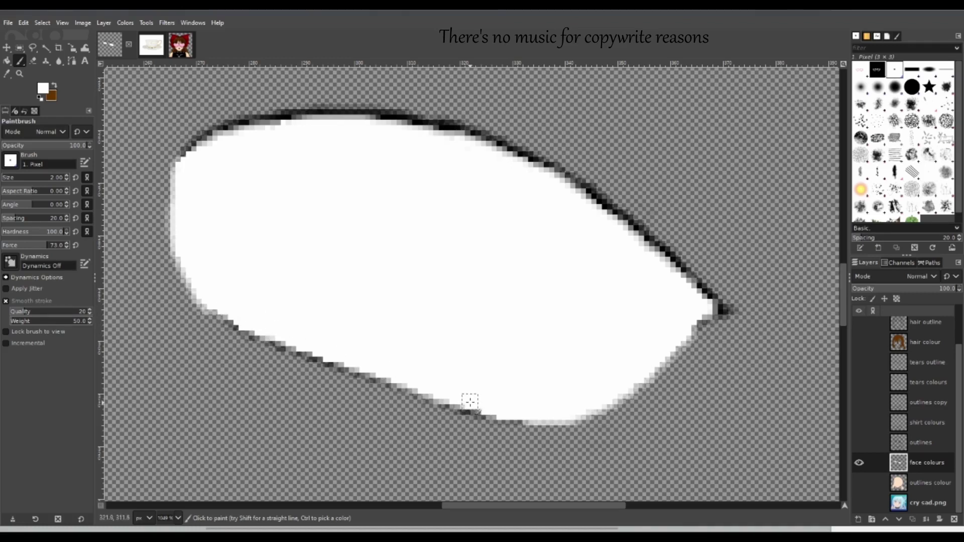
Paint white over the inner side of the left eye's lower line.
scroll(611, 508, left, 1)
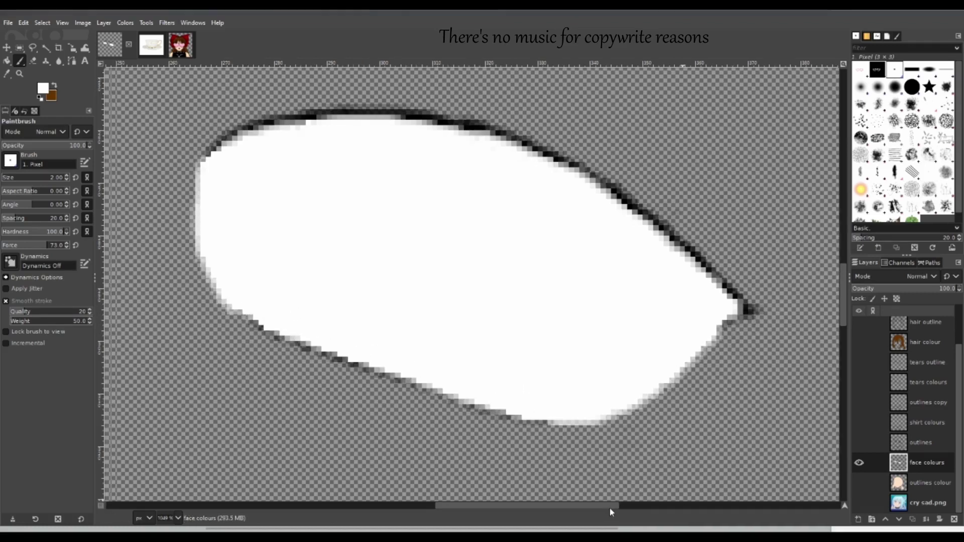
scroll(610, 508, left, 10)
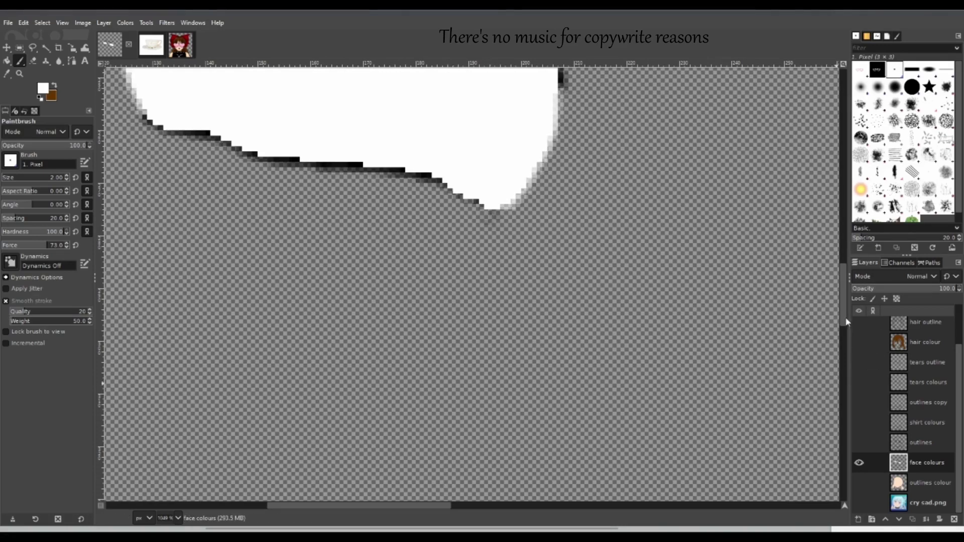
scroll(845, 317, up, 5)
mouse_move(438, 406)
mouse_down()
mouse_move(258, 385)
mouse_move(245, 368)
mouse_move(166, 346)
mouse_up()
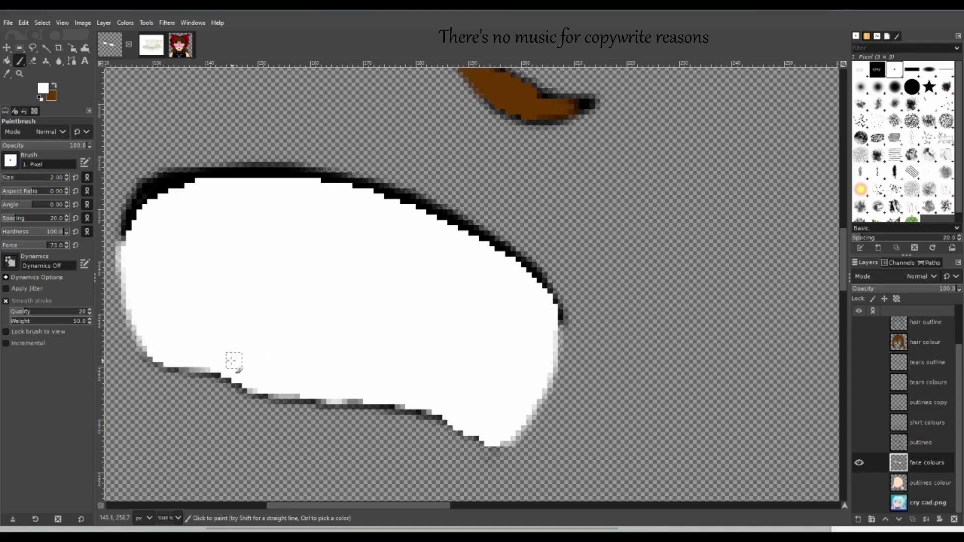
drag(242, 377, 419, 404)
Paint white over the inner side of the left eye's upper lash line from the outer to the inner corner.
mouse_move(139, 235)
mouse_down()
mouse_move(129, 241)
mouse_move(150, 201)
mouse_up()
mouse_move(181, 188)
mouse_down()
mouse_move(215, 186)
mouse_move(184, 187)
mouse_move(269, 180)
mouse_move(364, 199)
mouse_move(215, 176)
mouse_move(344, 196)
mouse_up()
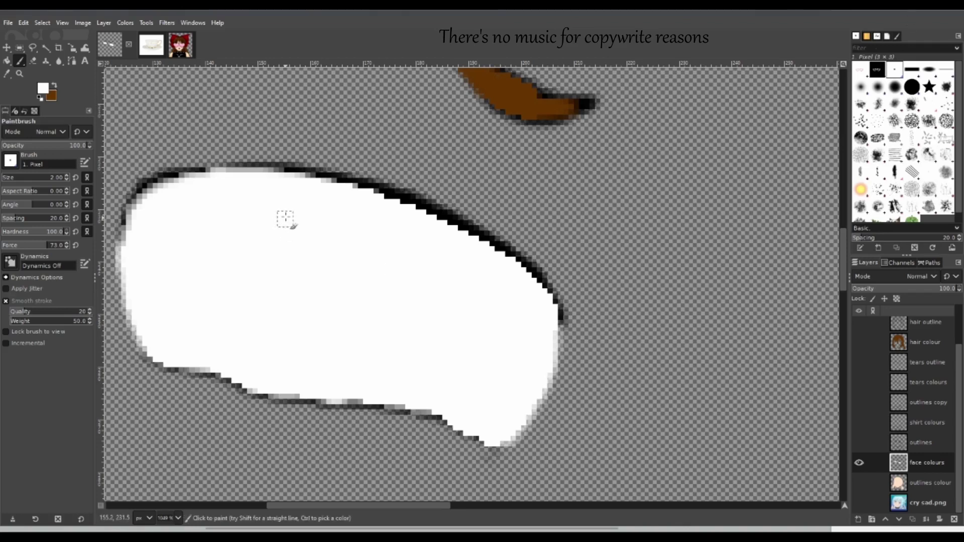
mouse_move(326, 189)
mouse_down()
mouse_move(395, 206)
mouse_move(483, 259)
mouse_move(441, 228)
mouse_up()
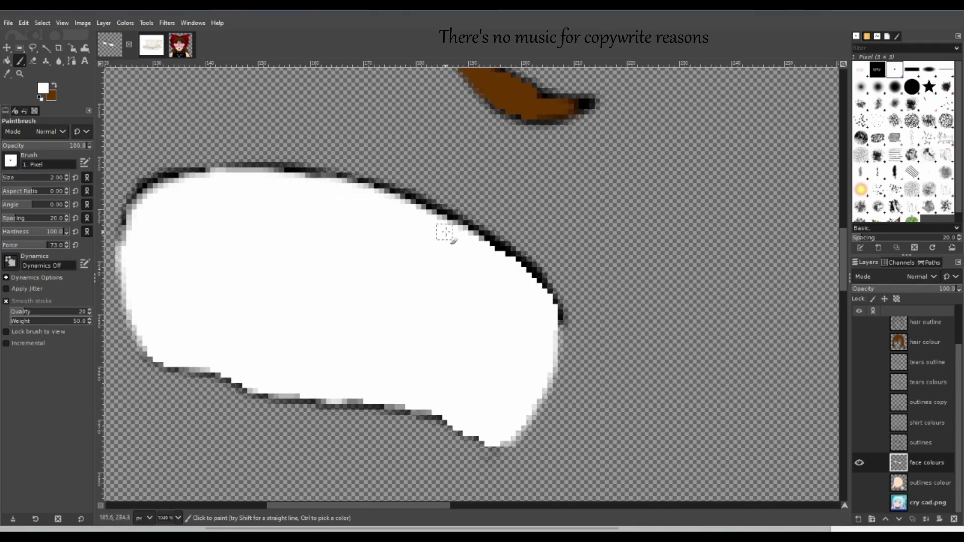
mouse_move(469, 243)
mouse_down()
mouse_move(515, 274)
mouse_move(465, 239)
mouse_move(435, 233)
mouse_move(543, 303)
mouse_move(490, 263)
mouse_move(509, 268)
mouse_move(552, 321)
mouse_up()
drag(182, 182, 152, 197)
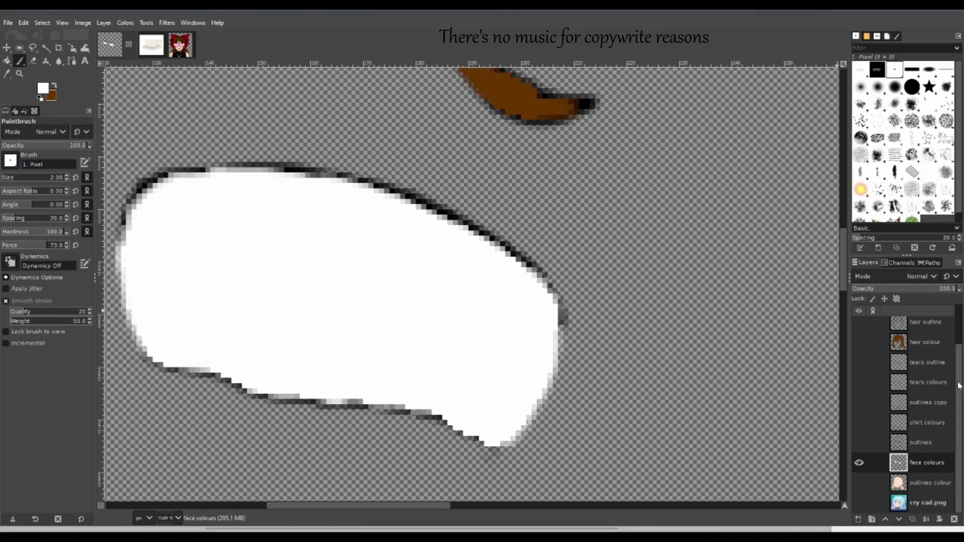
Make all the layers above cry sad.png visible again, from outlines colour up to ribbon outline.
click(860, 483)
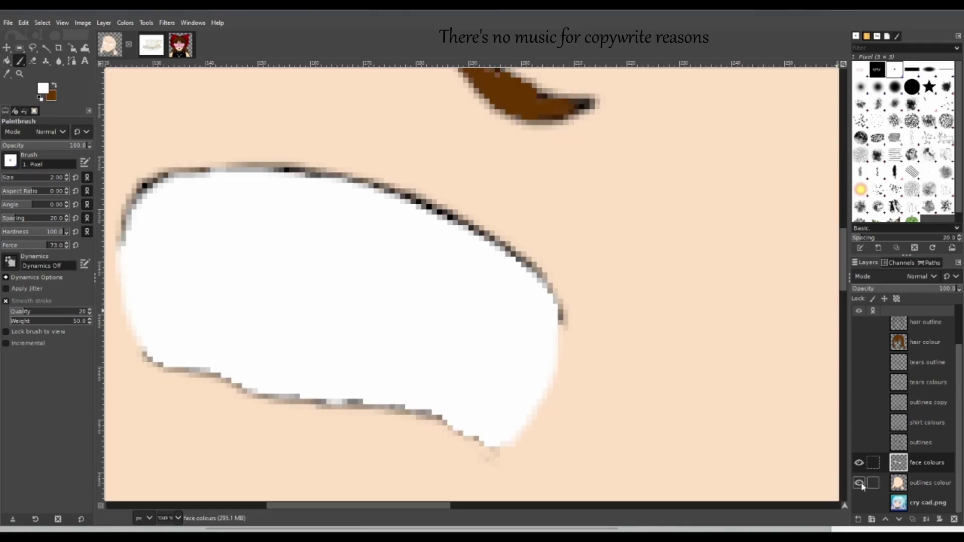
click(860, 443)
click(859, 423)
click(859, 403)
click(860, 383)
click(859, 362)
click(859, 342)
click(859, 322)
scroll(861, 352, up, 3)
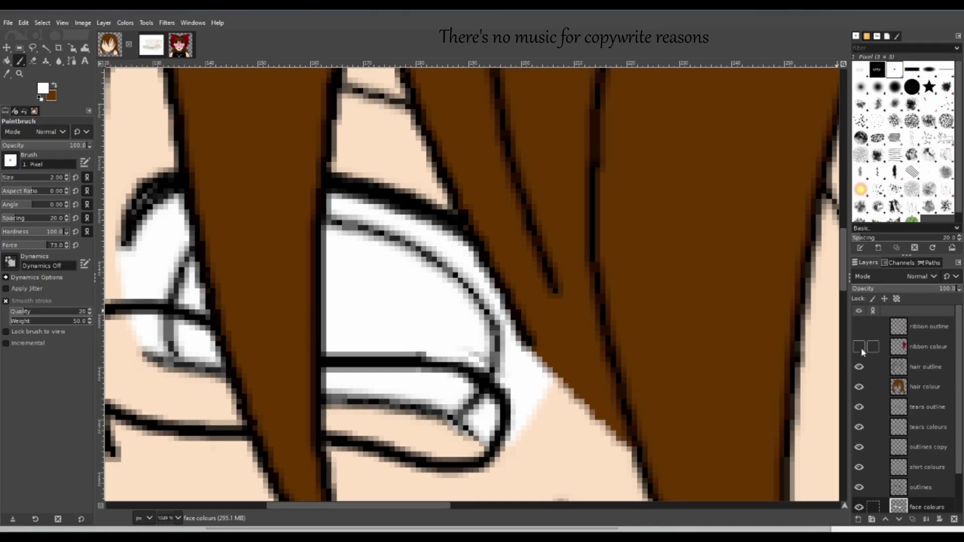
key(z)
key(1)
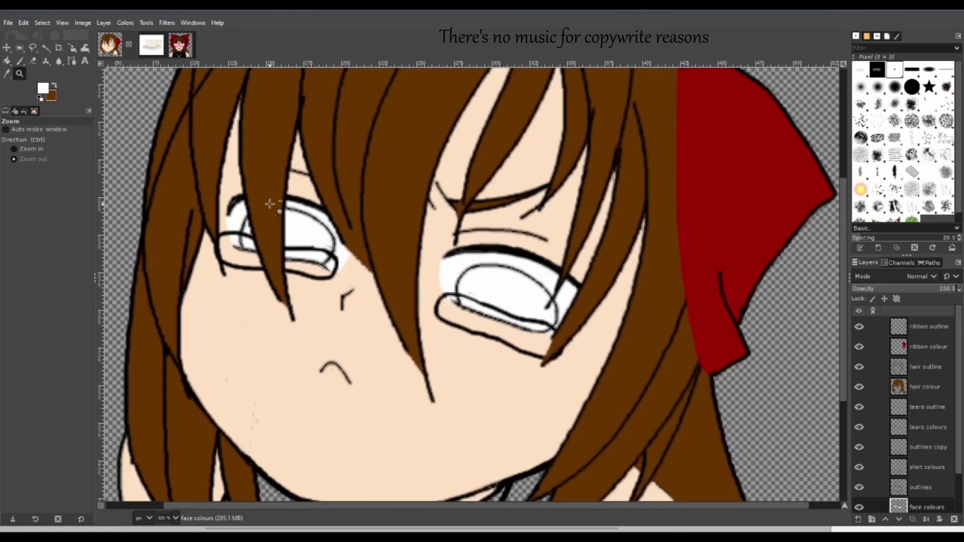
ctrl+click(269, 203)
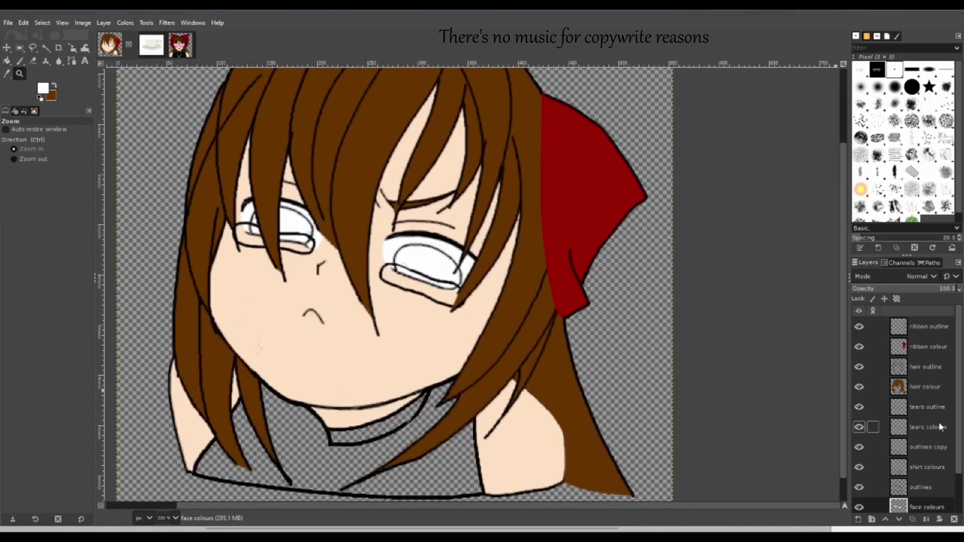
Make shirt colours the active layer and hide the tears, hair and ribbon layers, keeping outlines copy visible.
click(914, 490)
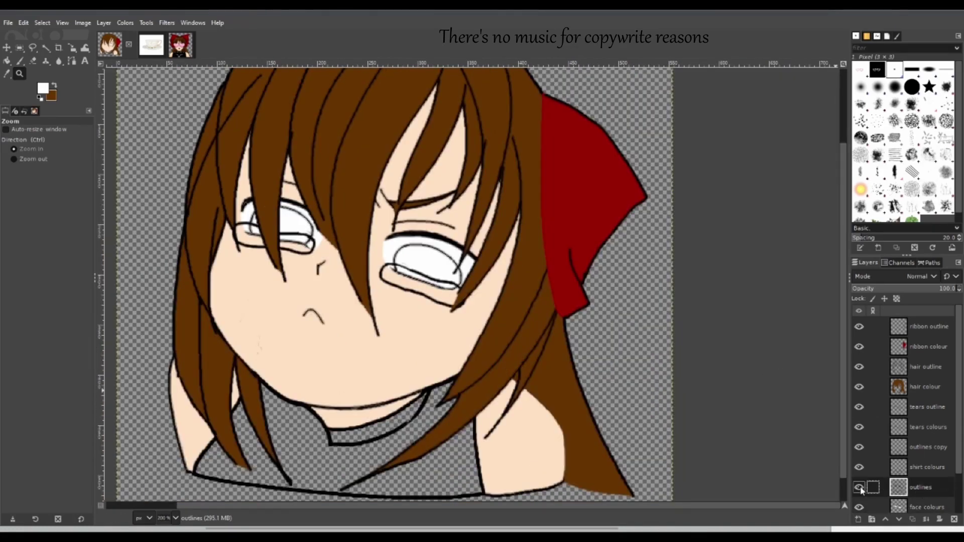
click(942, 466)
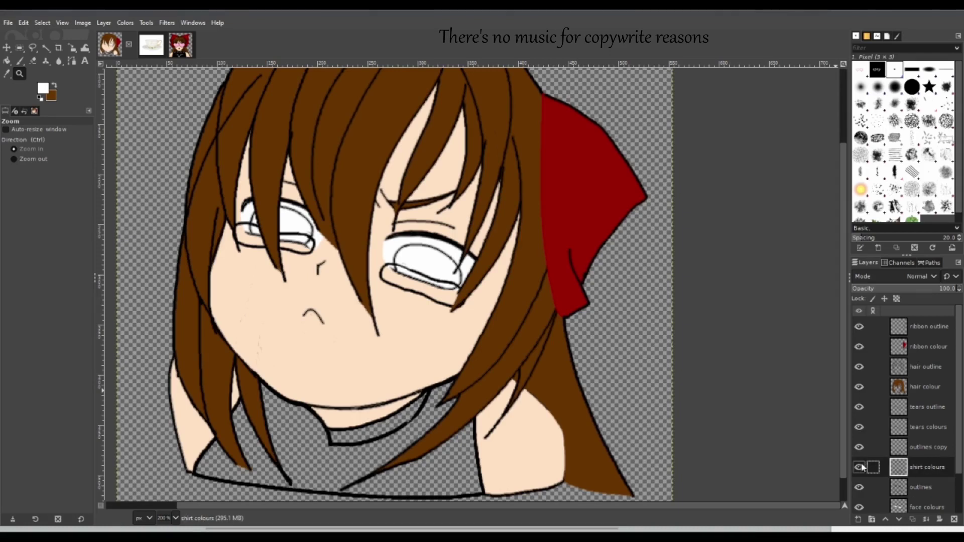
click(860, 447)
click(860, 447)
click(859, 426)
click(858, 408)
click(859, 387)
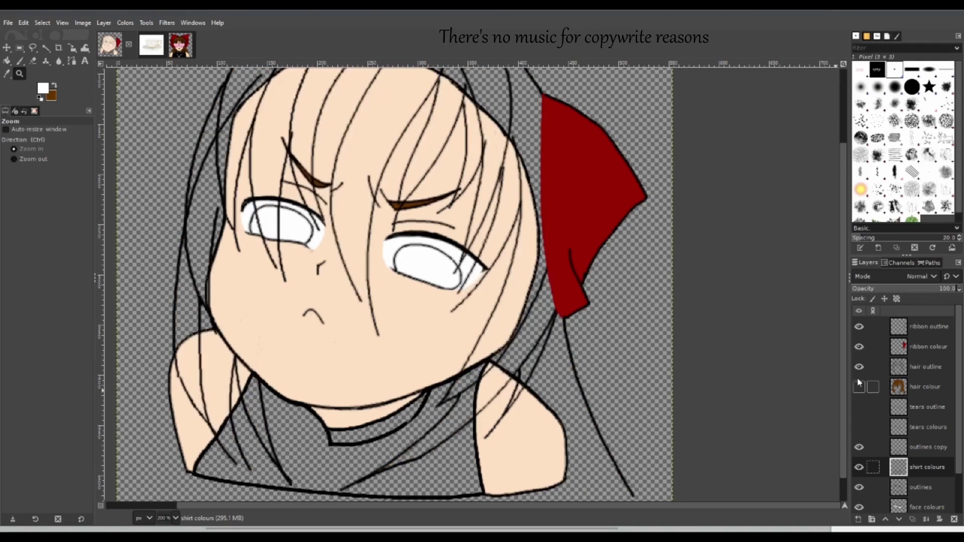
click(859, 367)
click(859, 347)
click(859, 326)
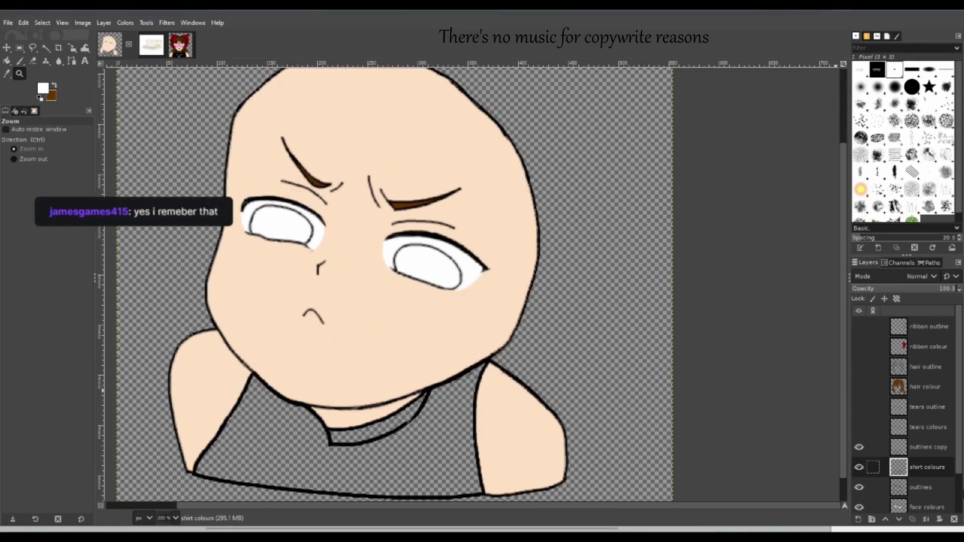
click(859, 448)
click(860, 447)
Set white as foreground and black as background, and bucket-fill the shirt's upper area beside the left arm with the black background colour.
drag(176, 320, 523, 493)
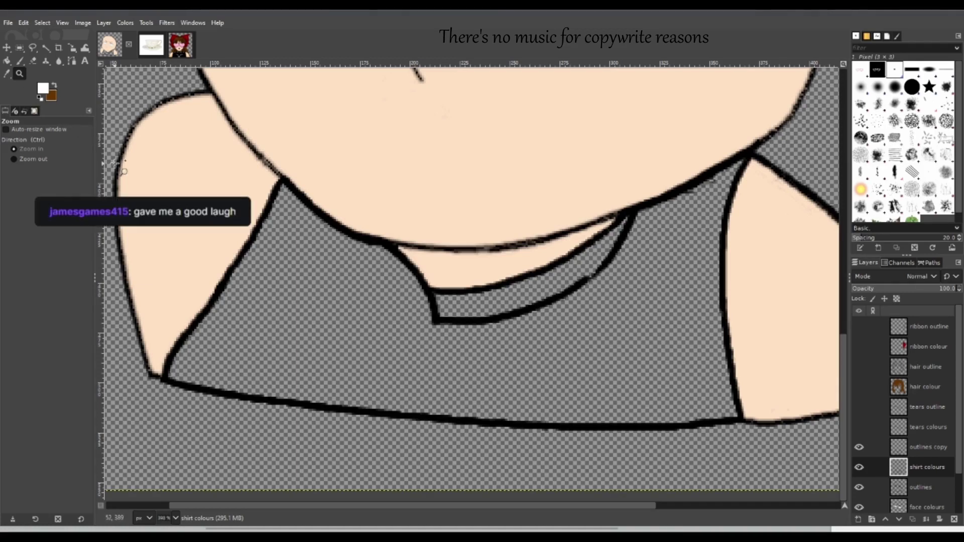
click(57, 88)
key(d)
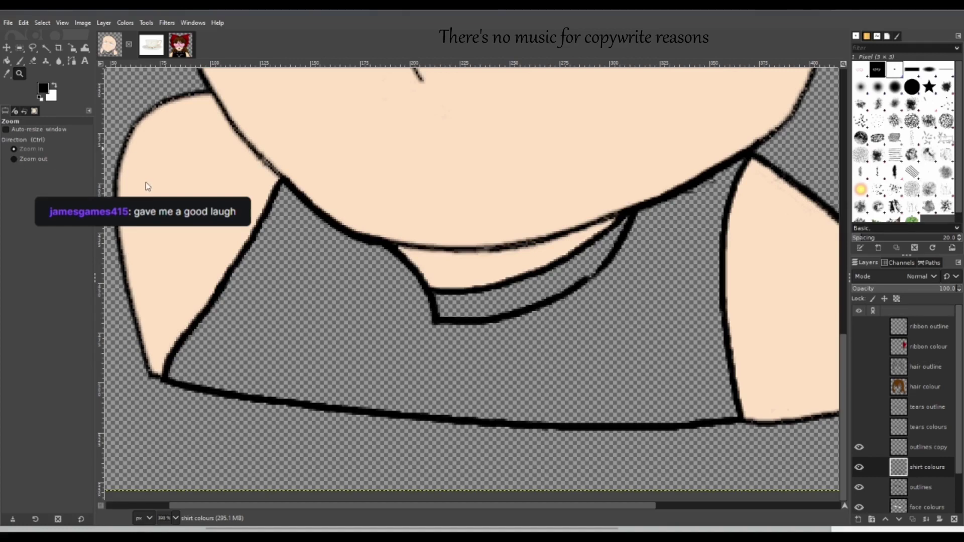
click(57, 88)
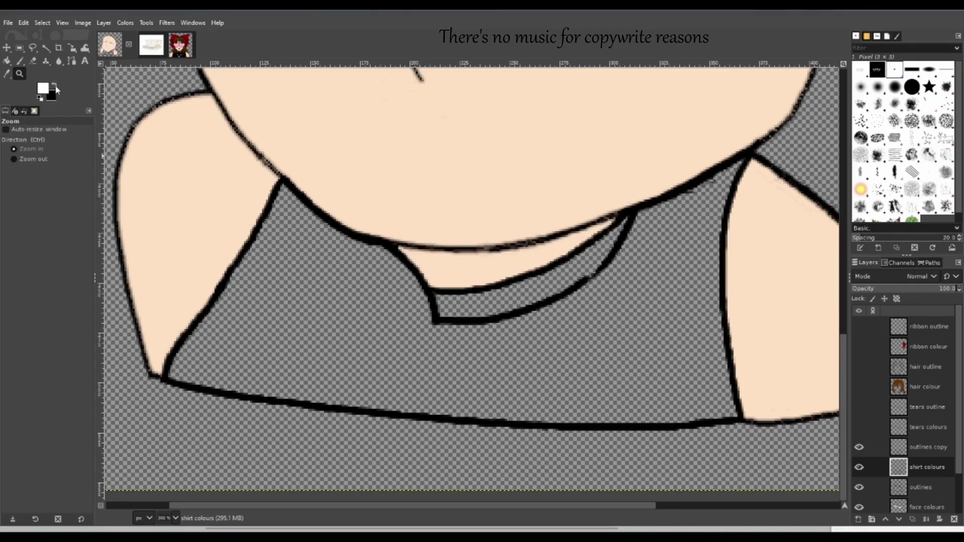
click(7, 61)
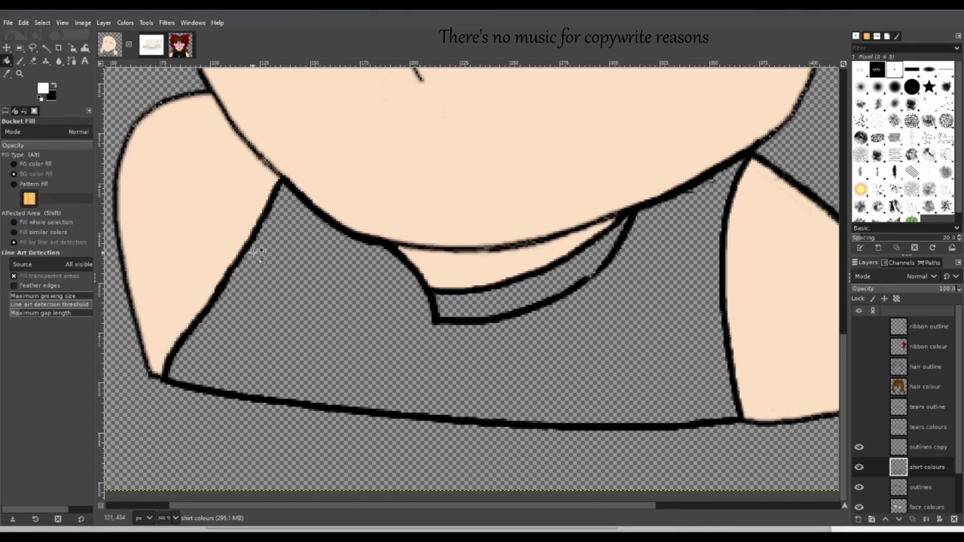
click(306, 289)
click(309, 265)
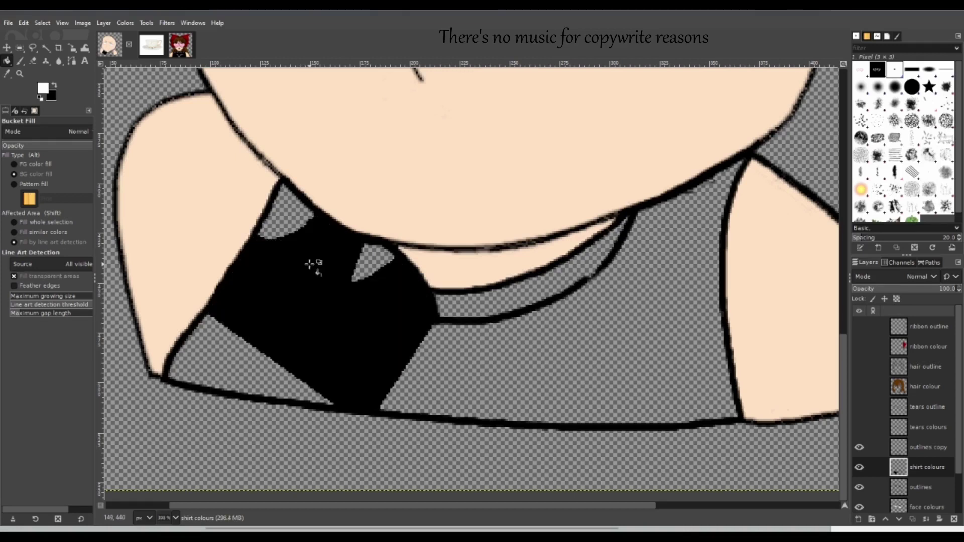
click(370, 266)
click(279, 214)
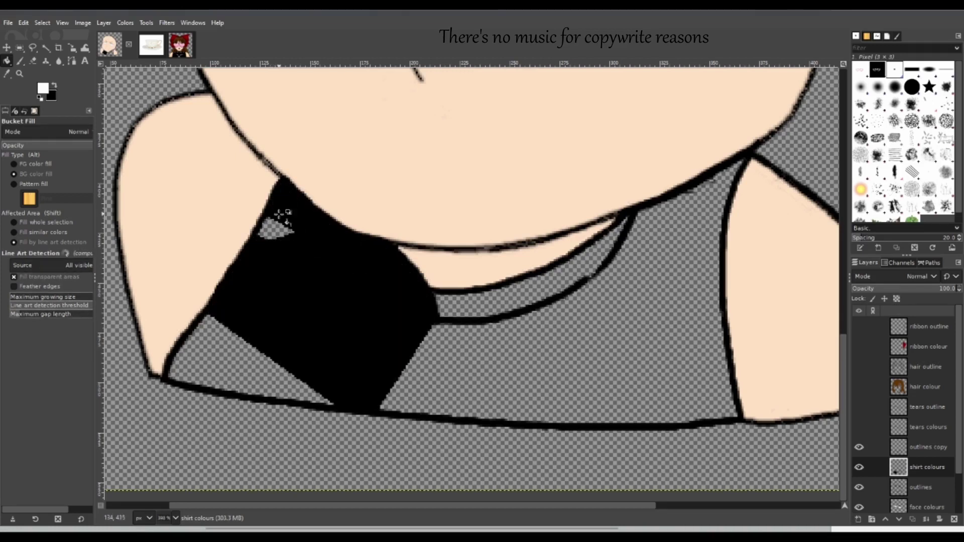
click(273, 229)
Fill the shirt's lower left corner and the leftover gaps along its hem with black.
click(237, 347)
click(213, 369)
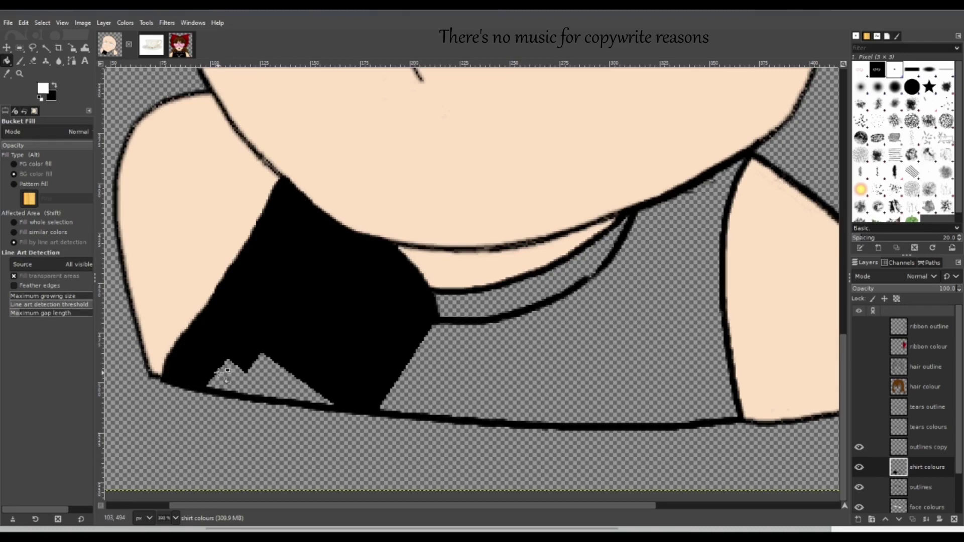
click(228, 377)
click(271, 382)
click(257, 375)
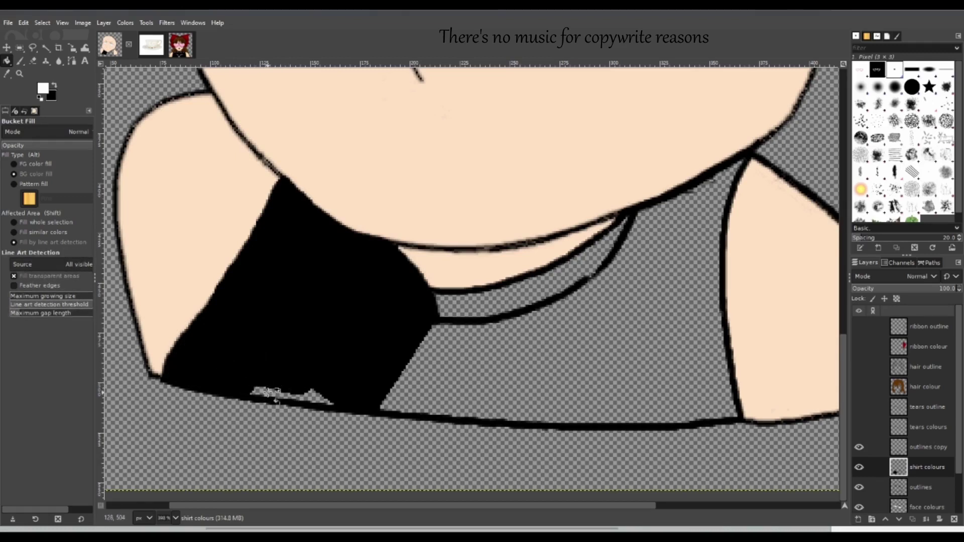
click(271, 394)
Fill the middle of the shirt below the collar and its lower right part with black.
click(437, 379)
click(469, 344)
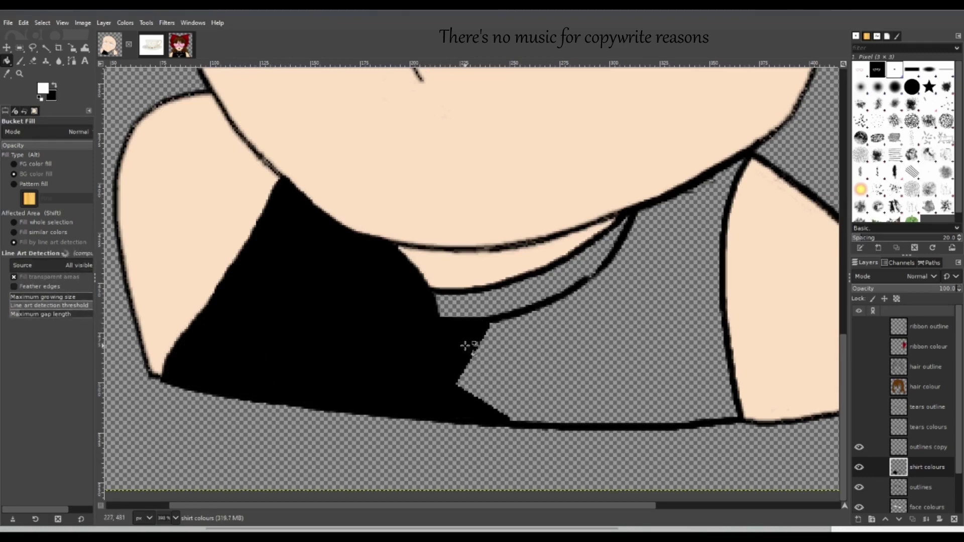
click(522, 358)
click(532, 402)
click(598, 384)
click(521, 370)
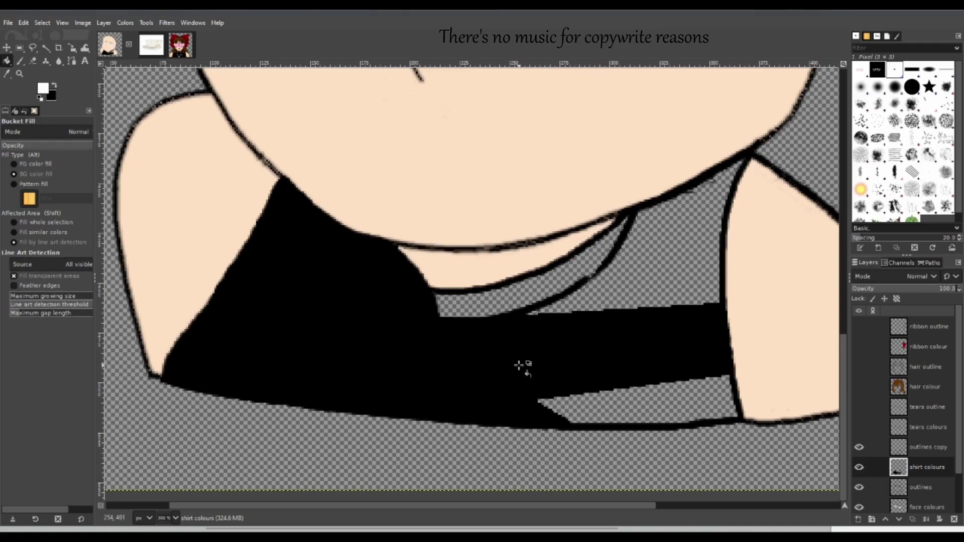
click(650, 397)
click(721, 409)
Fill the shirt's upper right part with black, from the collar's lower edge up to the shoulder point.
click(689, 280)
click(629, 280)
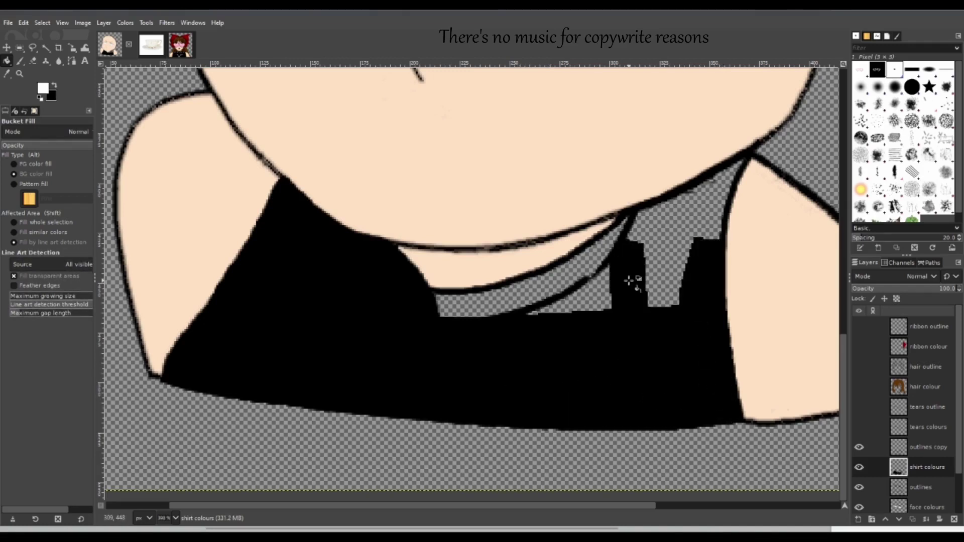
click(645, 266)
click(594, 300)
click(571, 303)
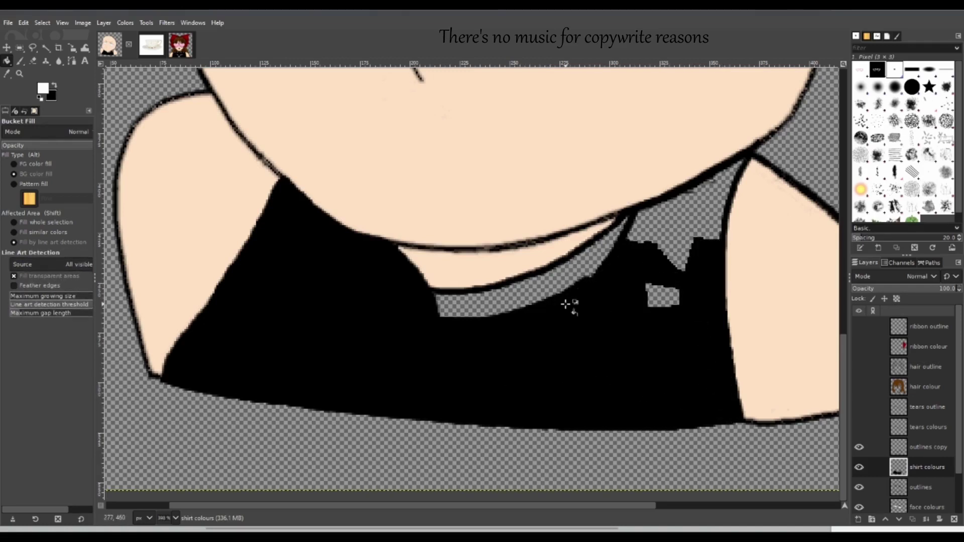
click(673, 296)
click(675, 249)
click(650, 224)
click(716, 204)
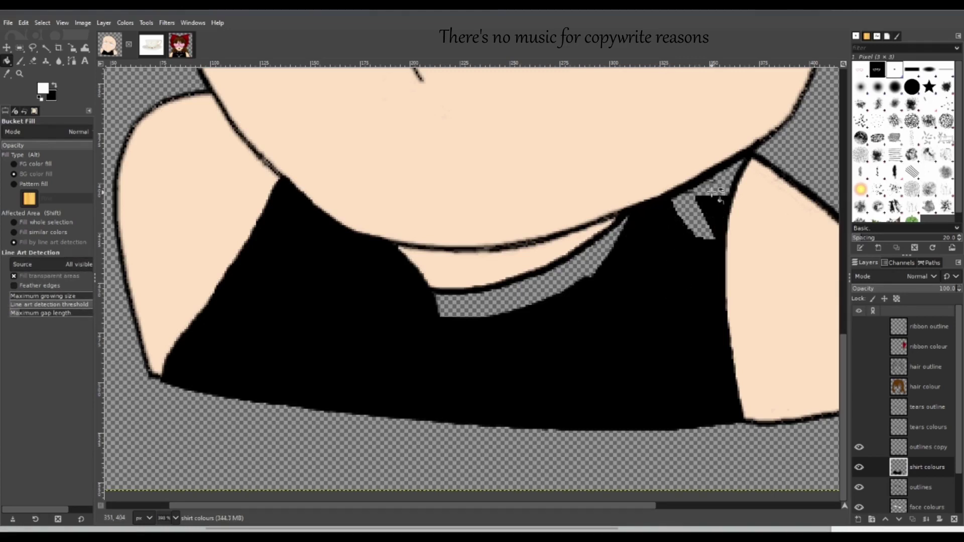
click(712, 191)
click(730, 175)
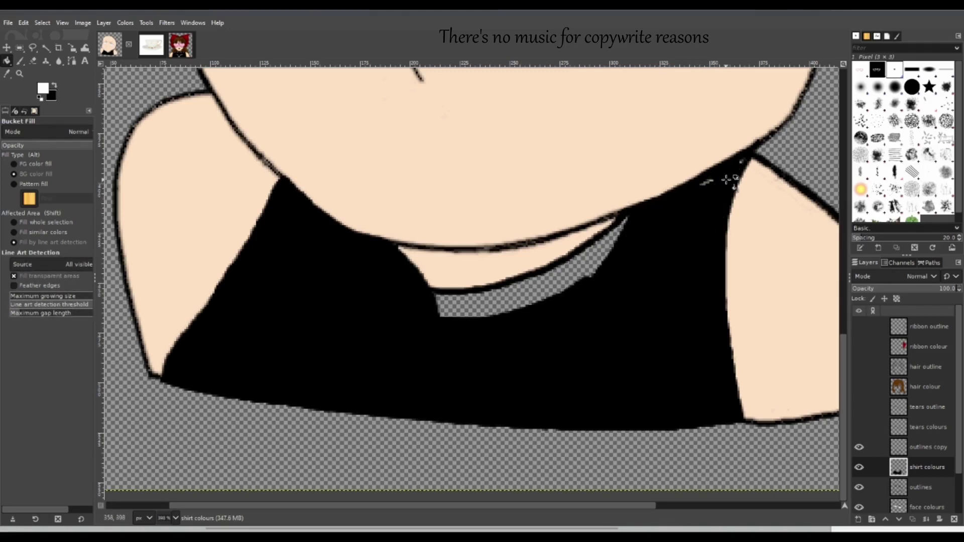
Fill the collar band of the shirt with black from end to end.
click(597, 264)
click(532, 294)
click(563, 279)
click(502, 304)
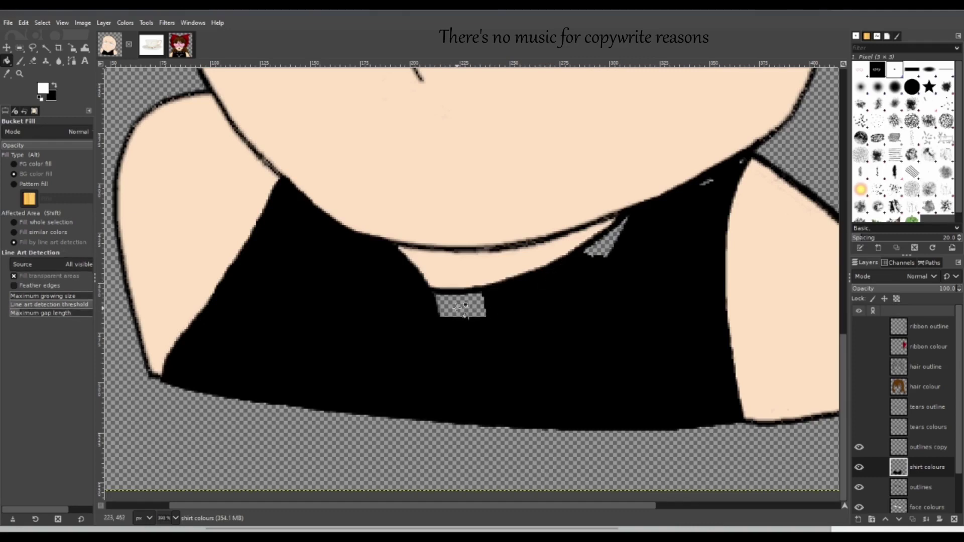
click(458, 307)
click(475, 306)
click(605, 249)
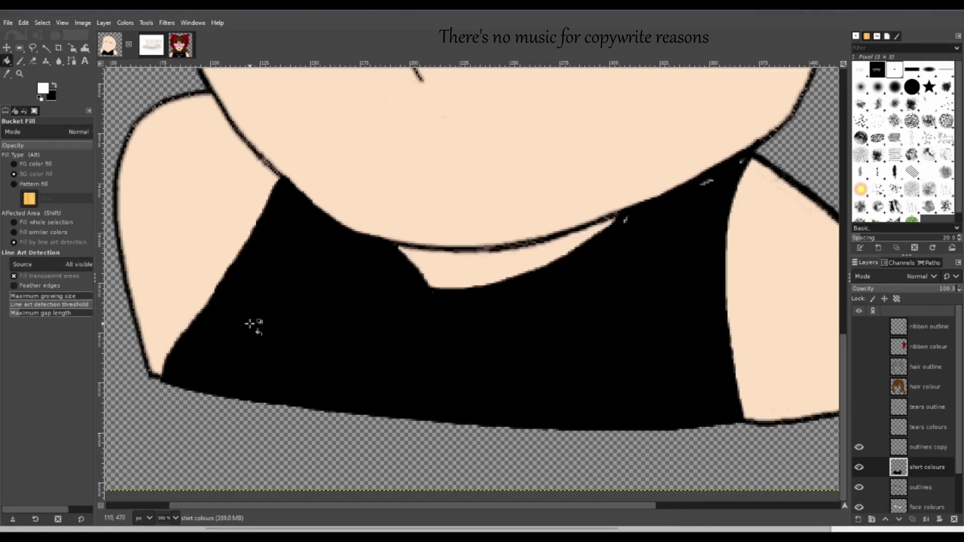
Paint over the small gaps left at the collar's right end and the right shoulder point with the black size 2 Paintbrush.
click(20, 61)
click(55, 86)
click(621, 231)
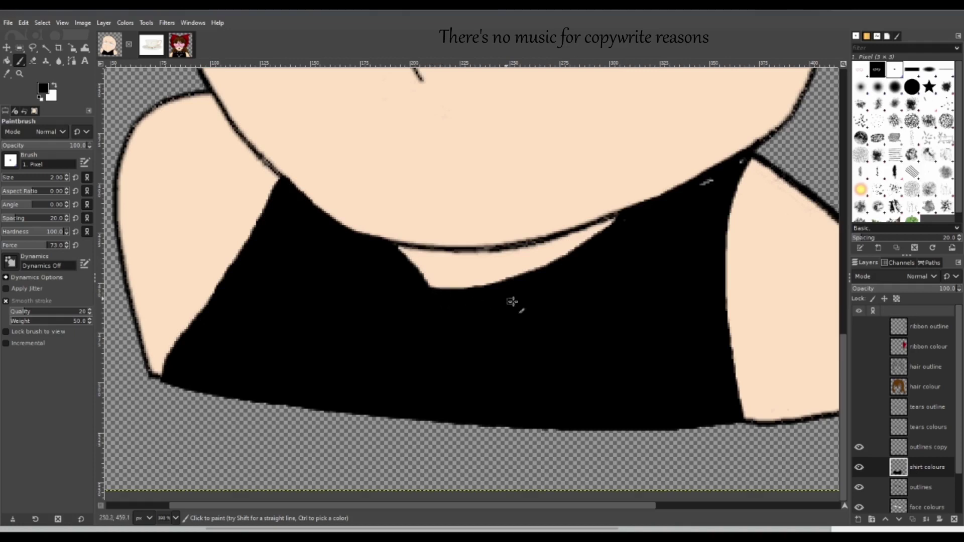
drag(721, 182, 700, 194)
mouse_move(745, 157)
mouse_down()
mouse_move(725, 181)
mouse_move(738, 200)
mouse_up()
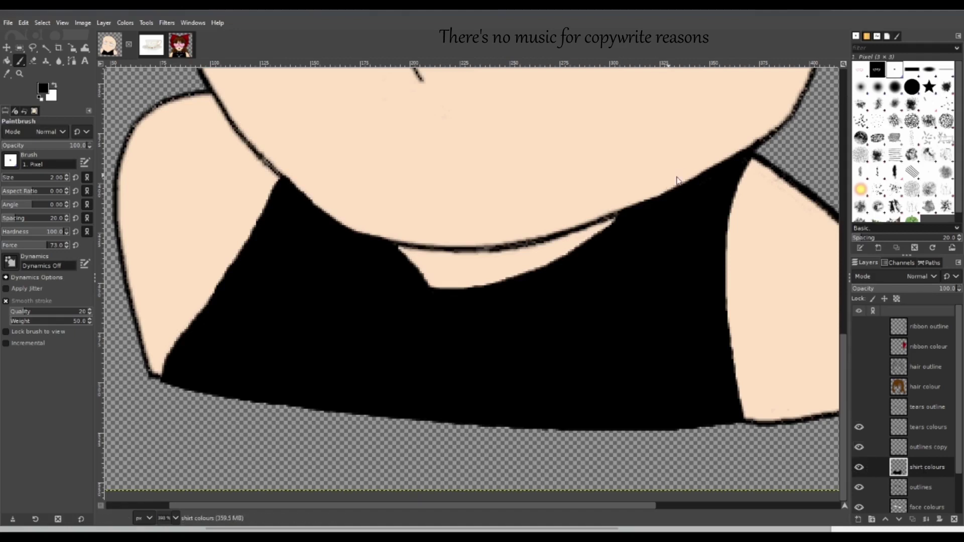
Try lowering the shirt colours layer's opacity to 59.6 and undo the change.
click(914, 288)
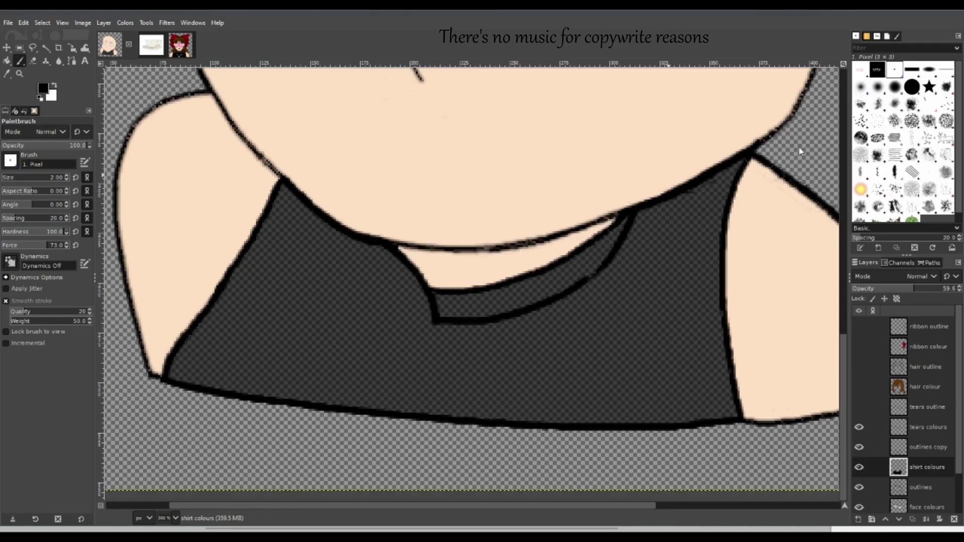
key(ctrl+z)
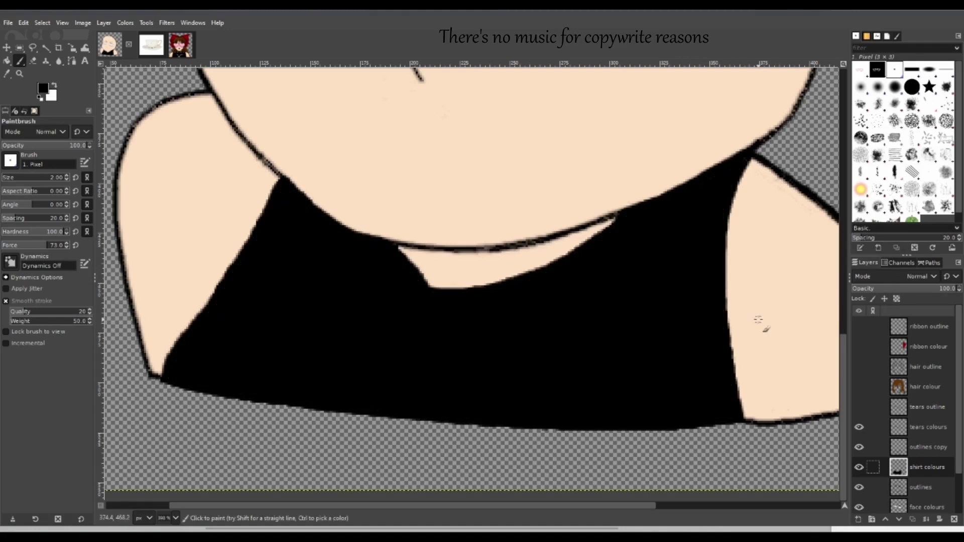
Show the tears outline, hair colour, hair outline, ribbon colour and ribbon outline layers over the whole figure.
click(19, 74)
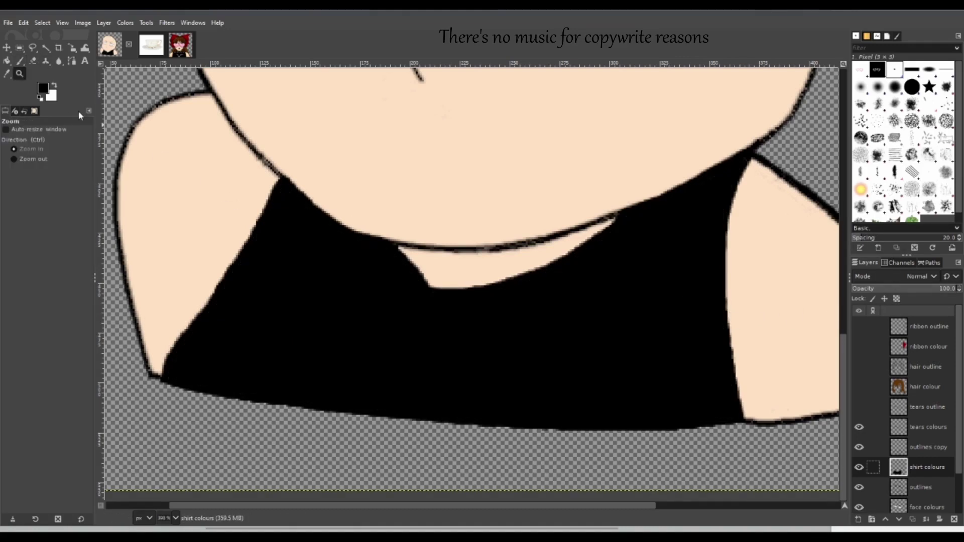
click(244, 182)
ctrl+click(244, 182)
ctrl+click(243, 182)
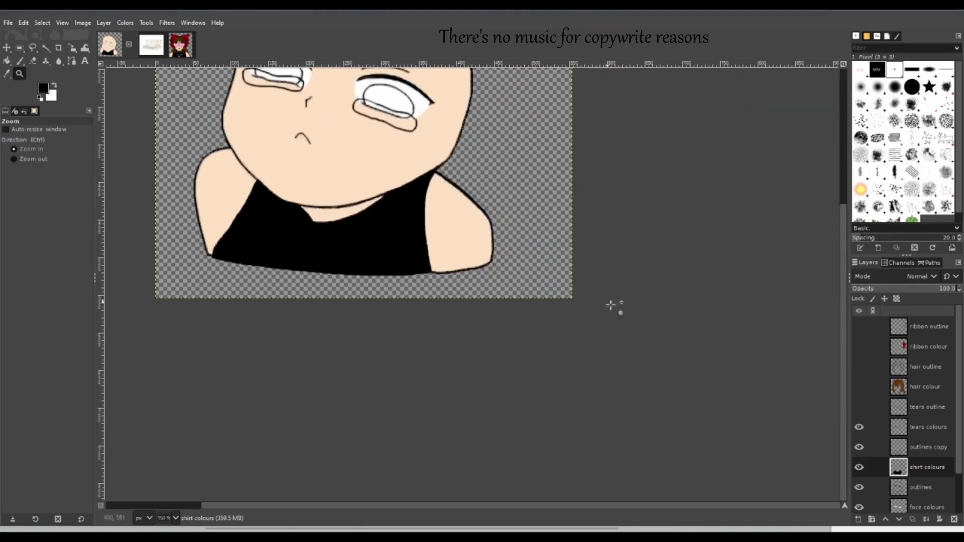
scroll(781, 388, up, 5)
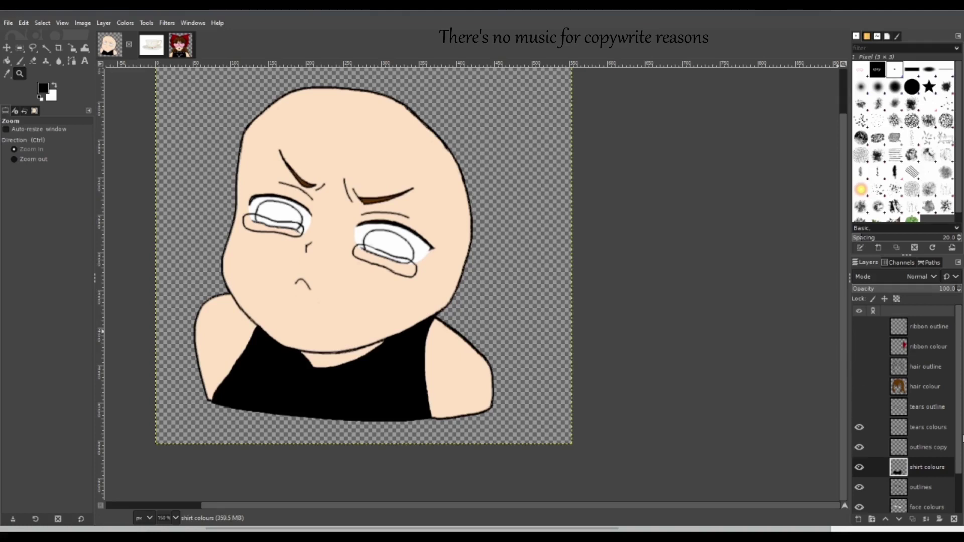
click(859, 407)
click(860, 387)
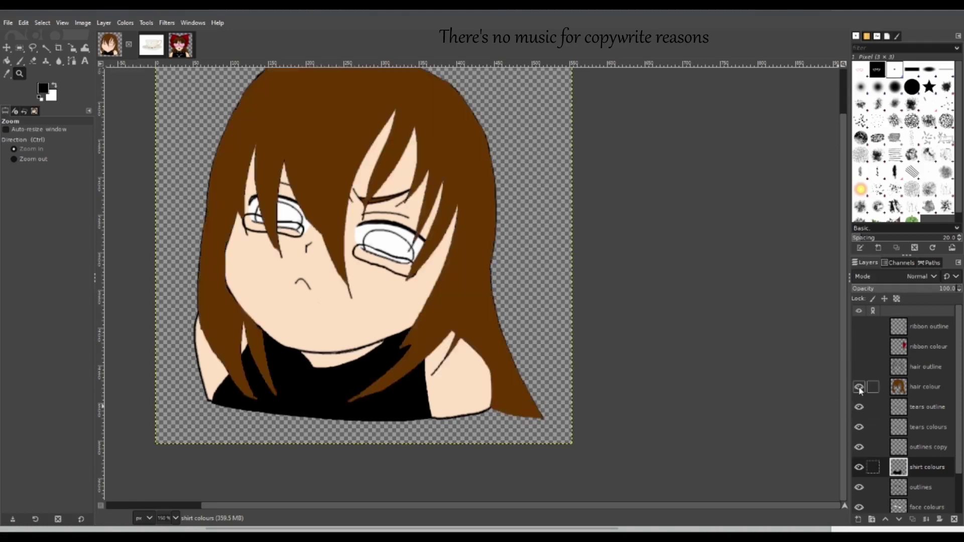
click(860, 367)
click(859, 347)
click(860, 327)
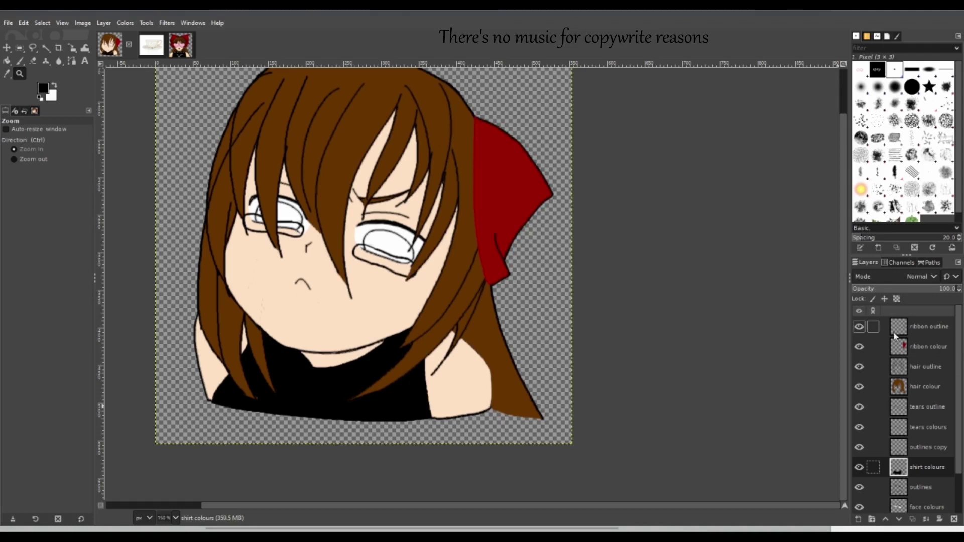
Move the ribbon outline and ribbon colour layers below hair colour, and the tears outline and tears colours layers above hair outline.
drag(923, 347, 927, 393)
drag(925, 328, 925, 380)
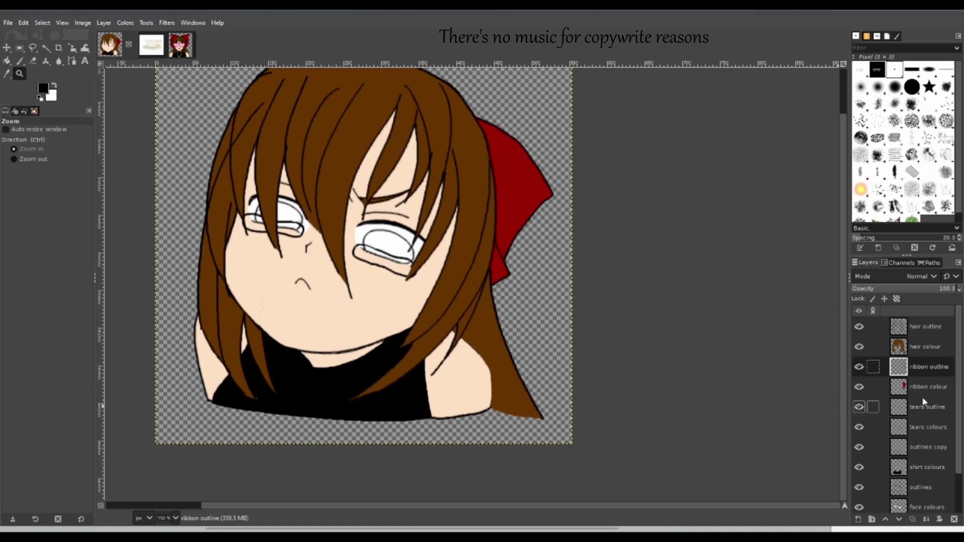
drag(921, 409, 926, 324)
drag(927, 433, 928, 347)
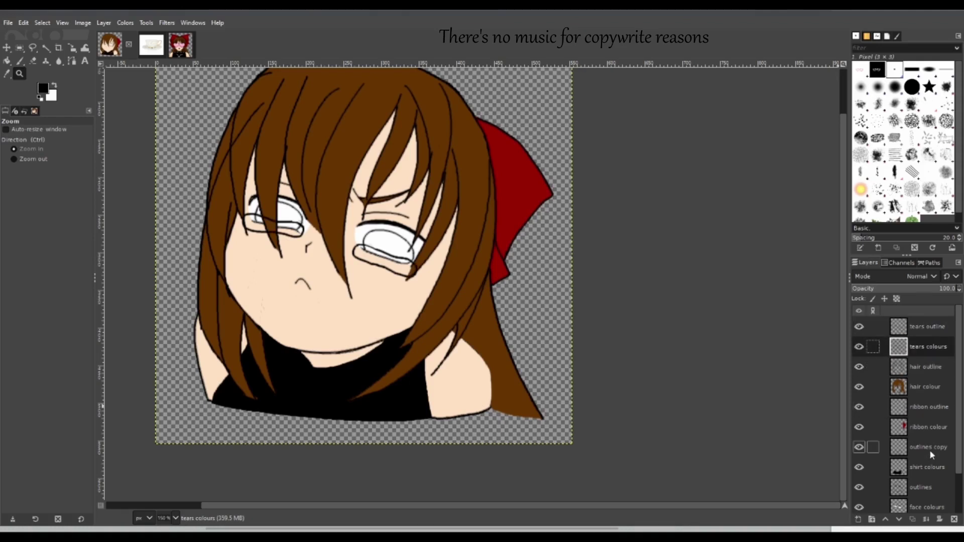
Try the outlines copy layer at the top of the stack, below hair colour and above hair outline, and return it below ribbon colour.
drag(929, 447, 926, 326)
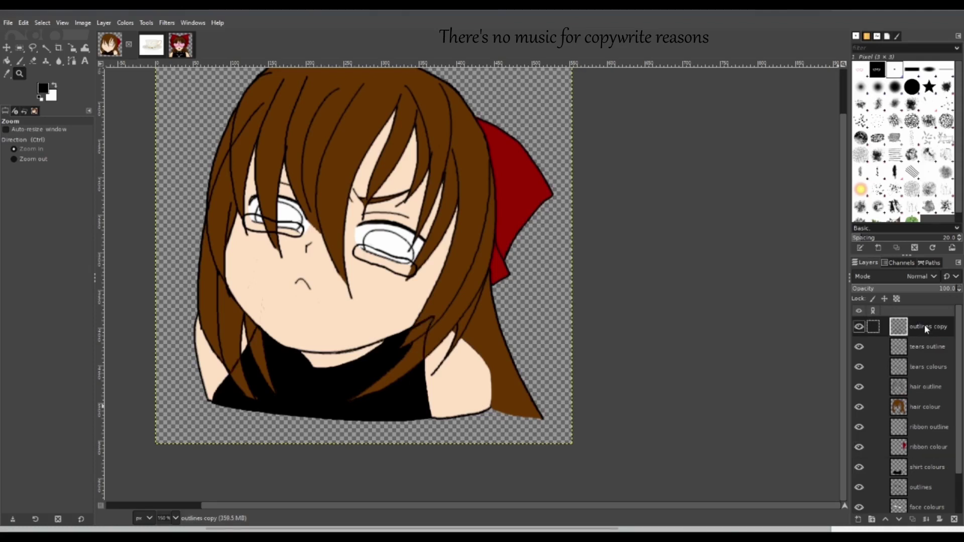
drag(924, 324, 922, 419)
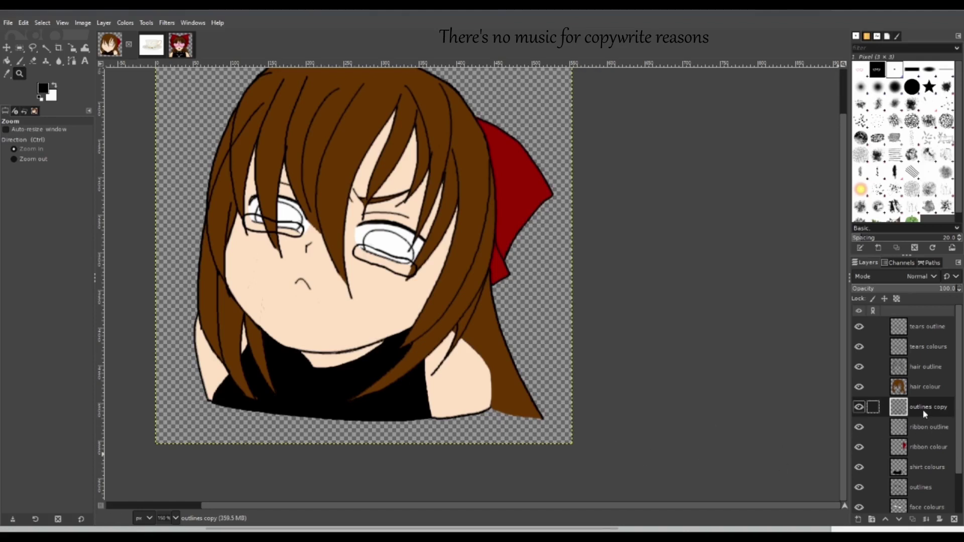
drag(927, 410, 922, 362)
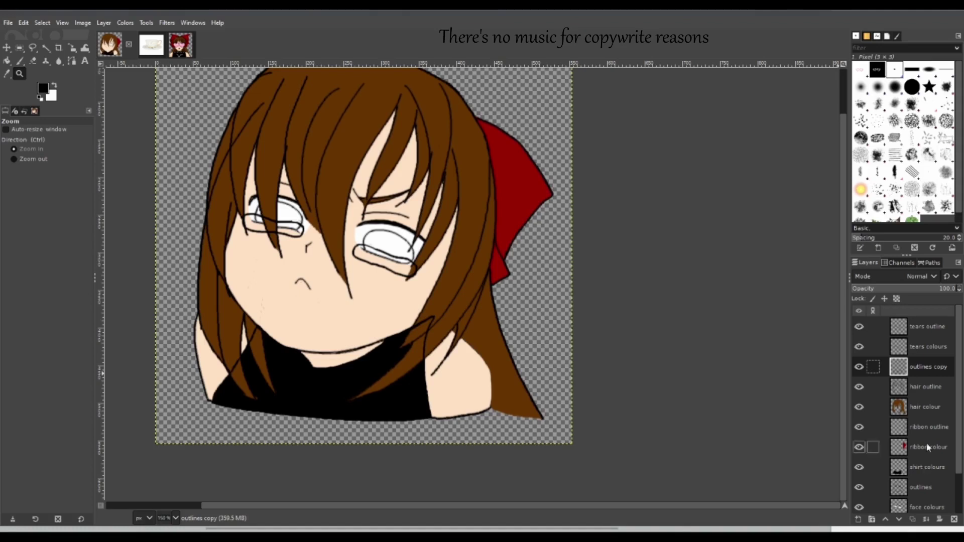
drag(901, 367, 919, 455)
Try the outlines layer above hair outline and return it to its place between shirt colours and face colours.
drag(923, 488, 930, 360)
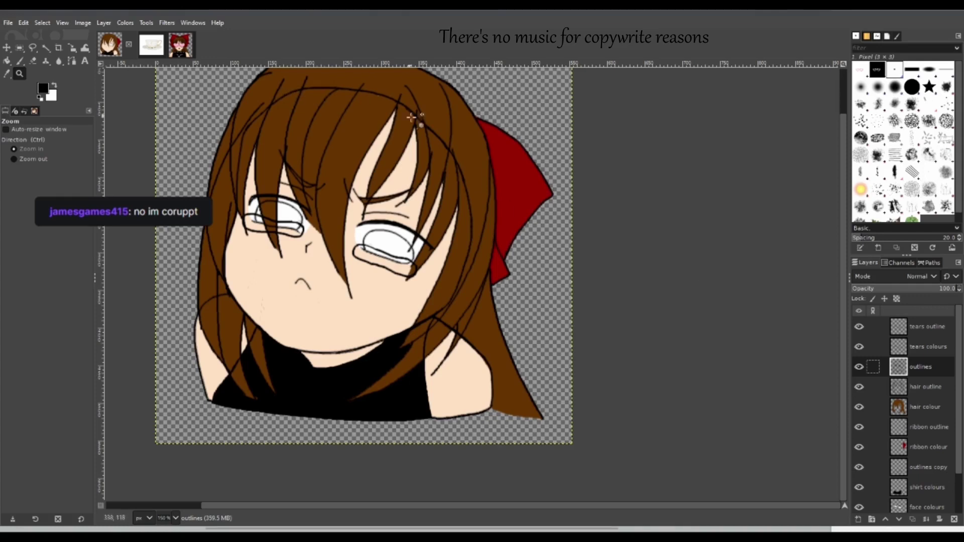
scroll(961, 461, down, 2)
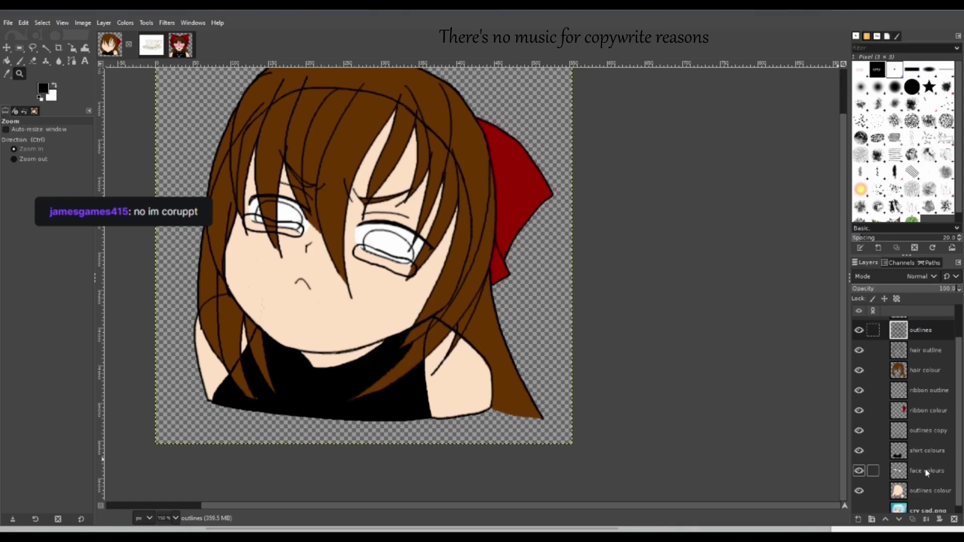
drag(919, 329, 914, 457)
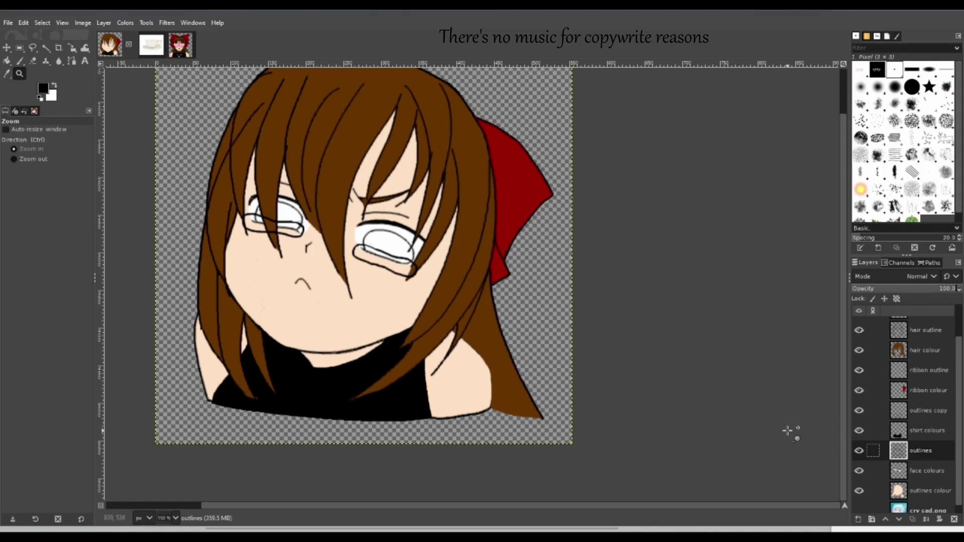
Hide the face colours and outlines colour layers and show the cry sad.png reference layer.
scroll(947, 459, down, 1)
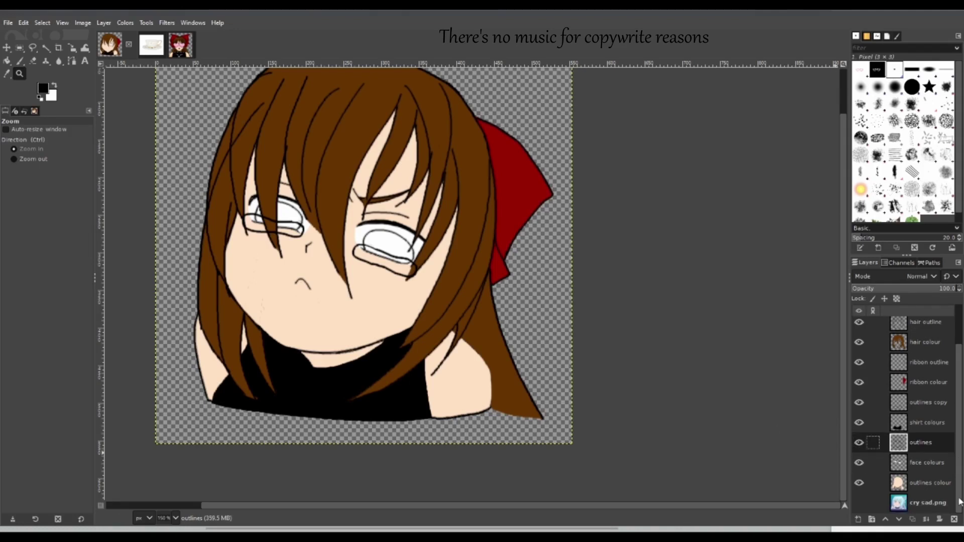
click(927, 507)
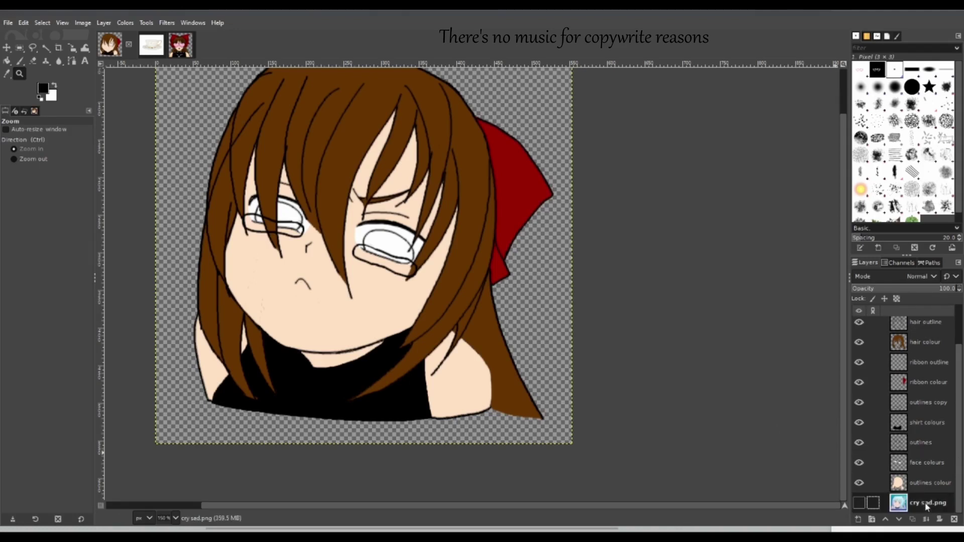
click(859, 462)
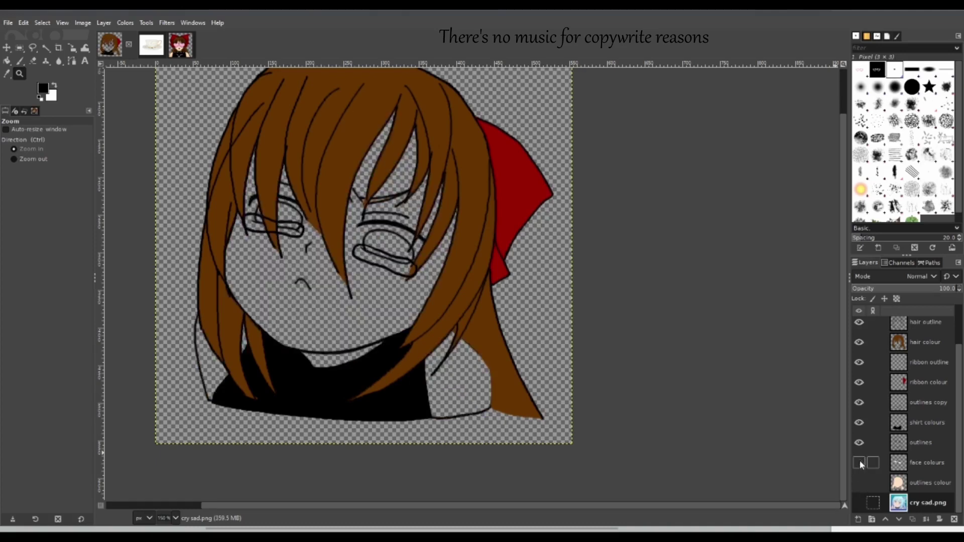
click(859, 503)
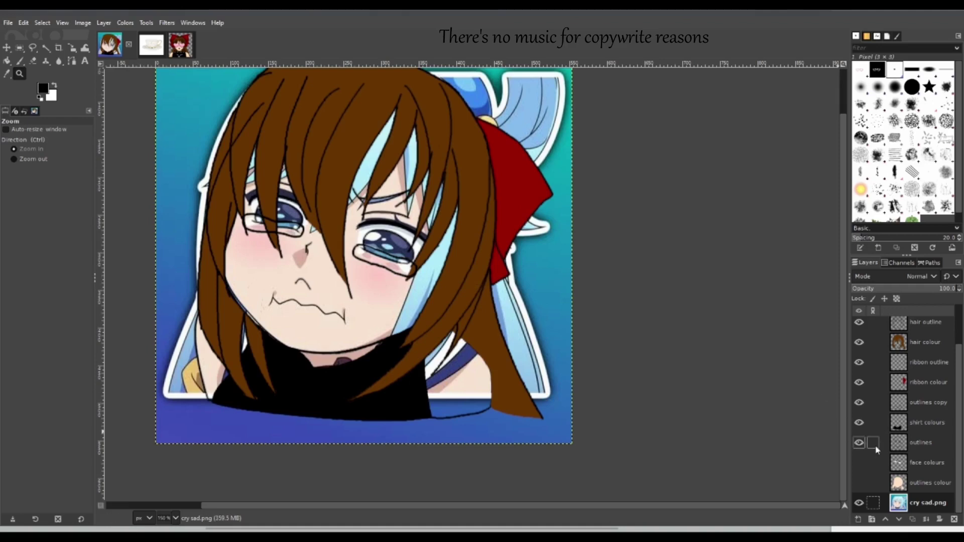
Make tears colours the active layer, with both eyes in close view, and invert the selection.
scroll(944, 392, up, 3)
click(928, 346)
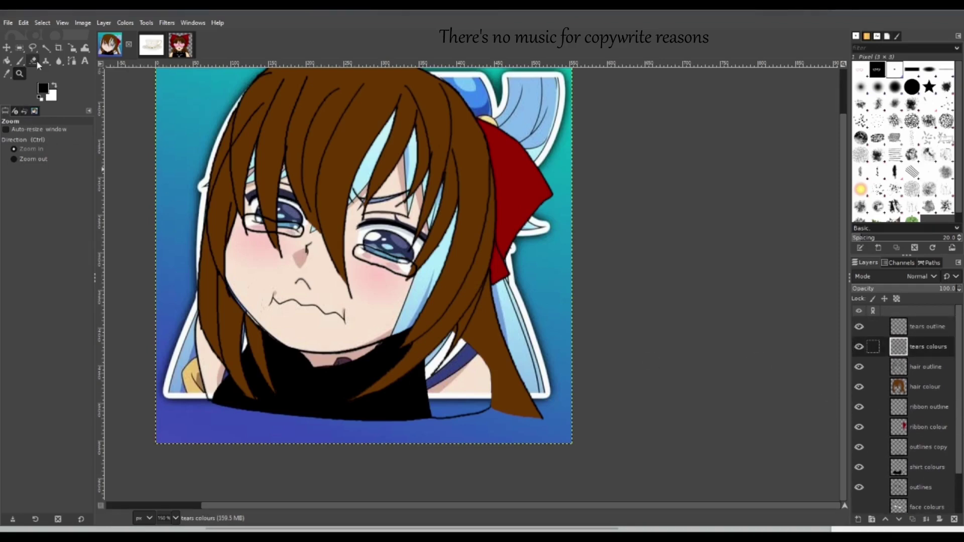
drag(229, 175, 462, 318)
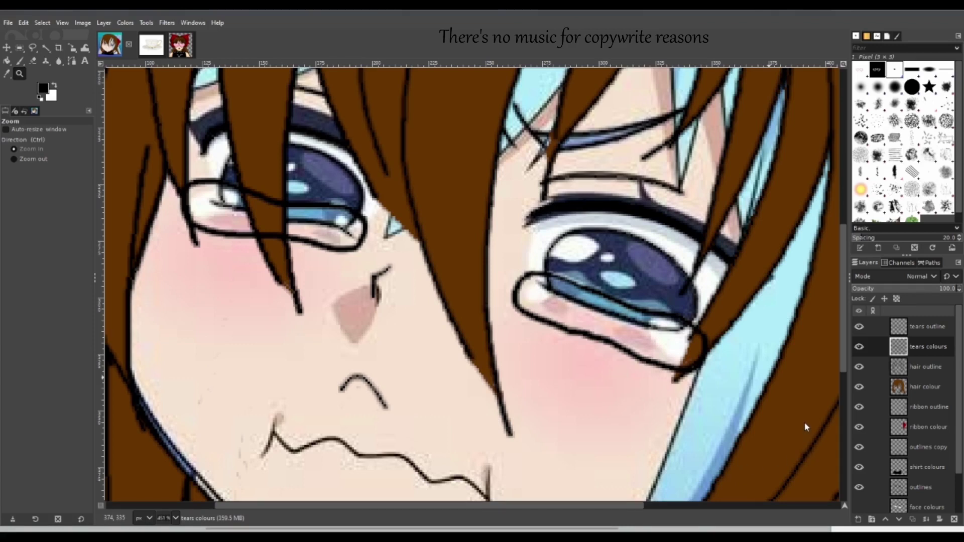
key(ctrl+i)
Compare the contents of the tears outline and tears colours layers by toggling the visibility of each.
click(859, 326)
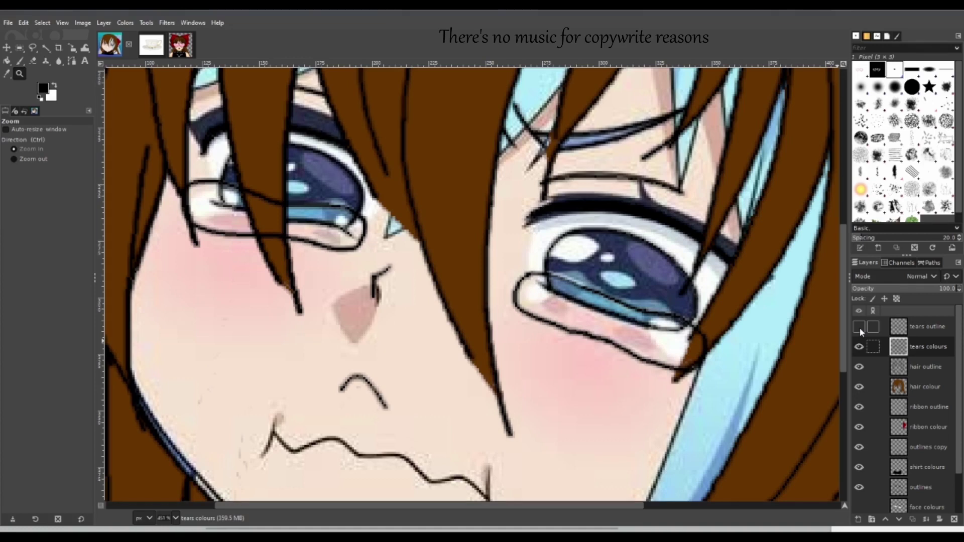
click(860, 327)
click(924, 328)
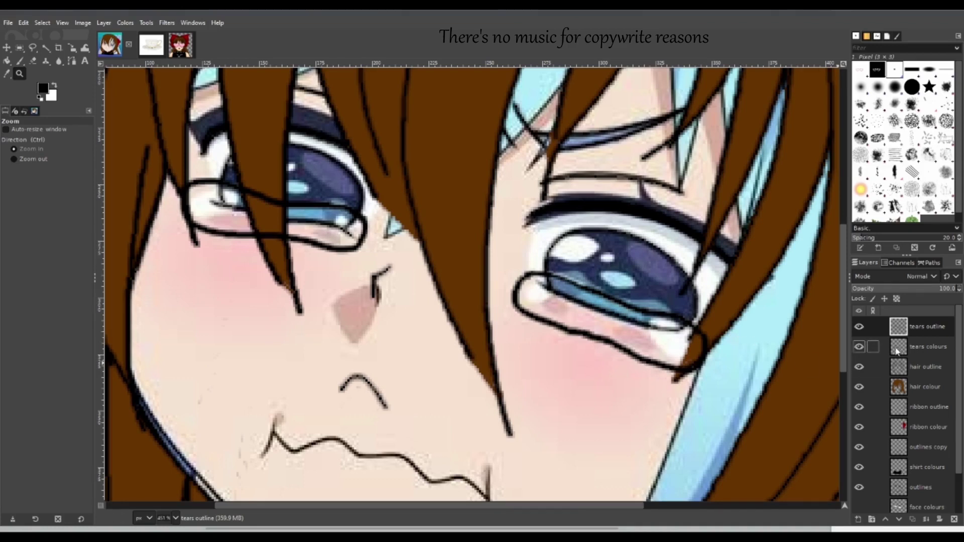
click(860, 327)
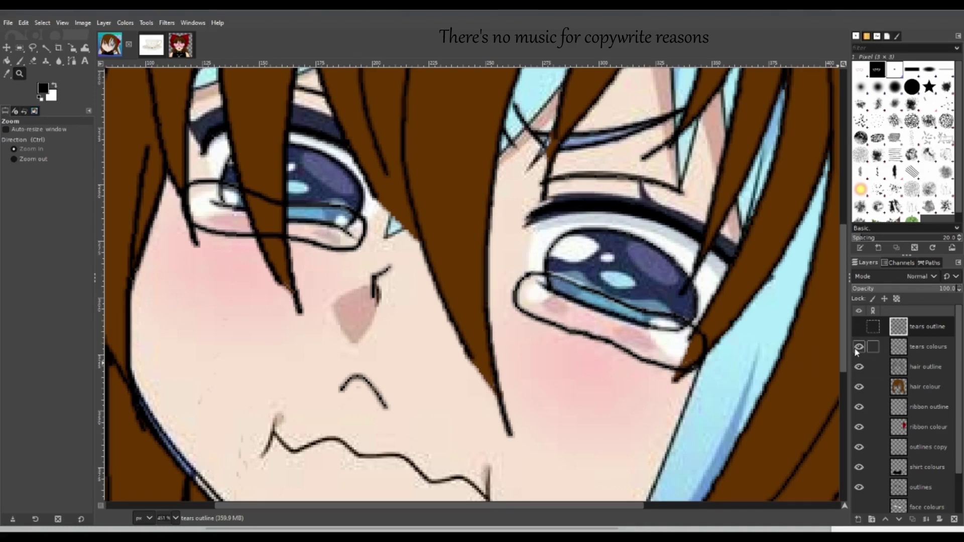
click(859, 347)
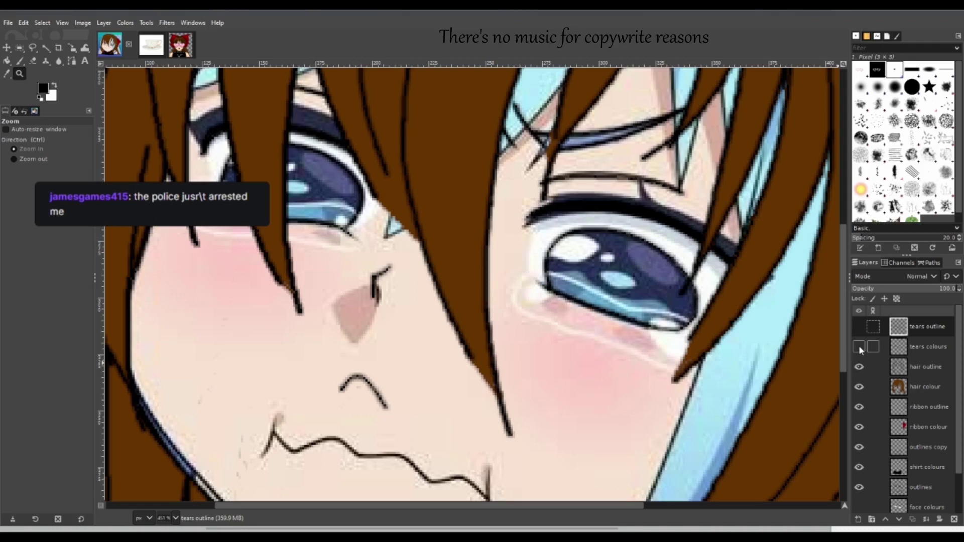
click(859, 347)
click(918, 349)
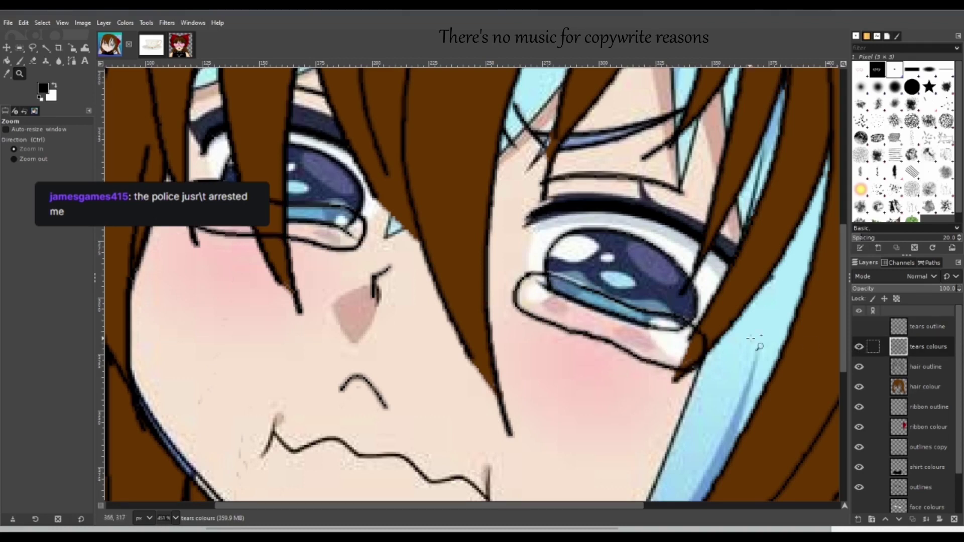
Isolate the tears outline layer by hiding every other layer, including tears colours, the hair and ribbon layers and cry sad.png.
click(859, 327)
click(859, 347)
click(860, 367)
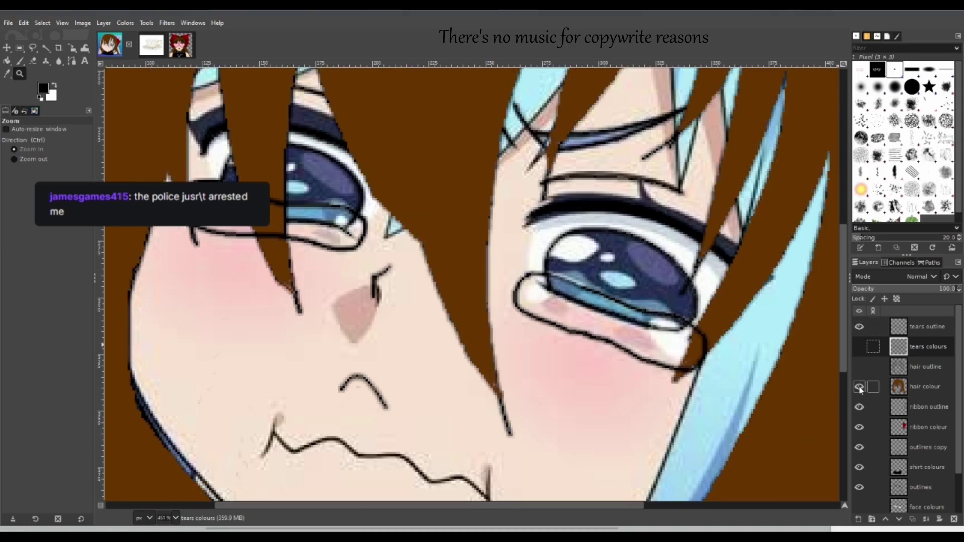
click(860, 387)
click(860, 408)
click(859, 428)
click(860, 447)
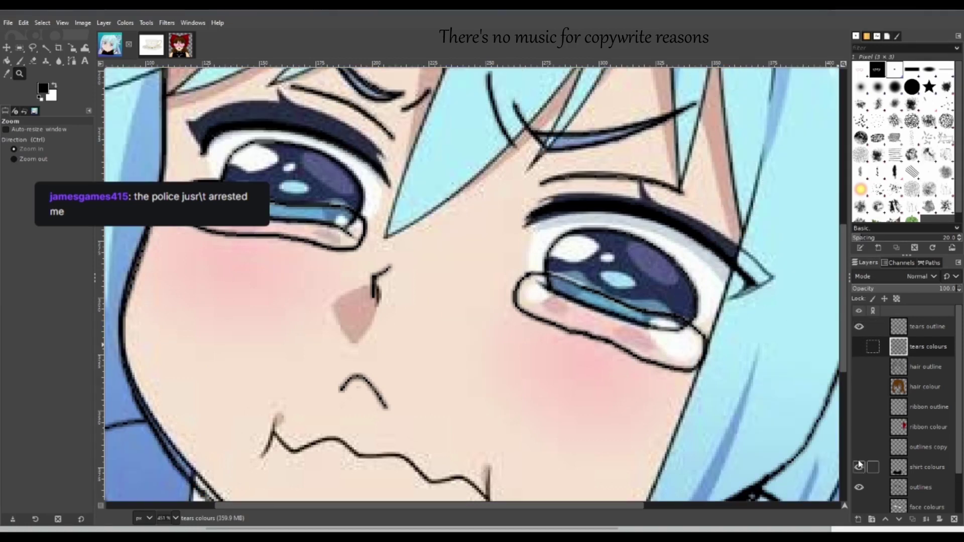
click(860, 468)
click(859, 487)
scroll(929, 427, down, 3)
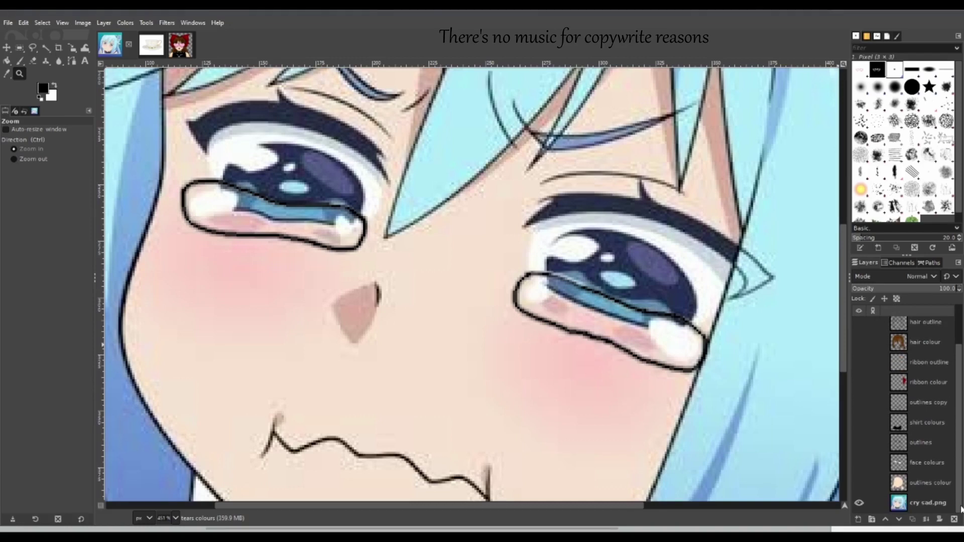
click(859, 503)
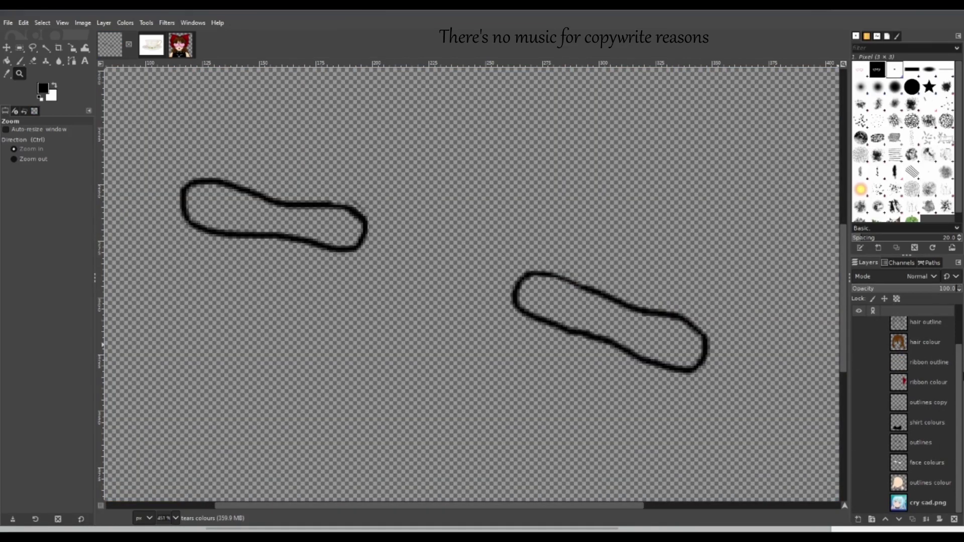
Show tears colours along with tears outline, make tears outline the active layer and invert the selection.
scroll(863, 372, up, 2)
click(859, 347)
click(861, 327)
click(861, 326)
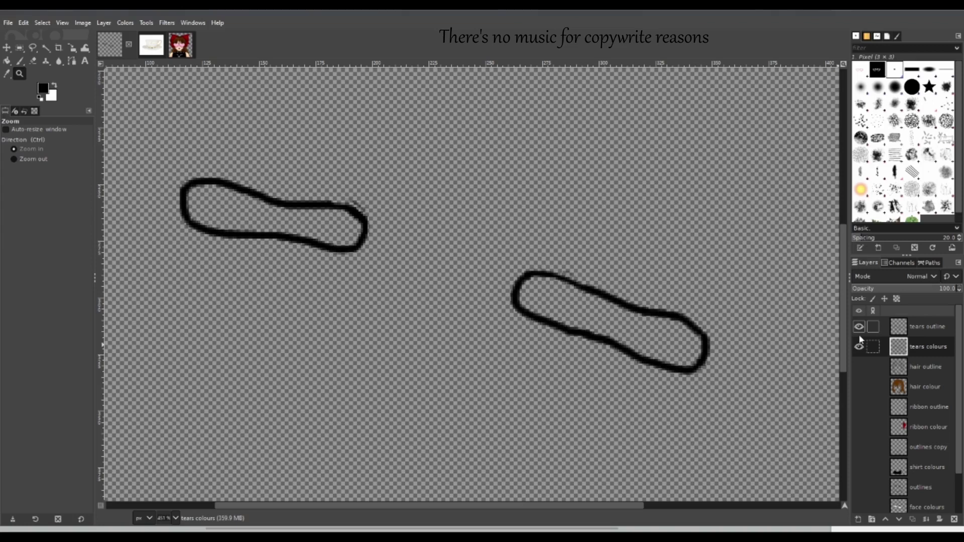
click(923, 327)
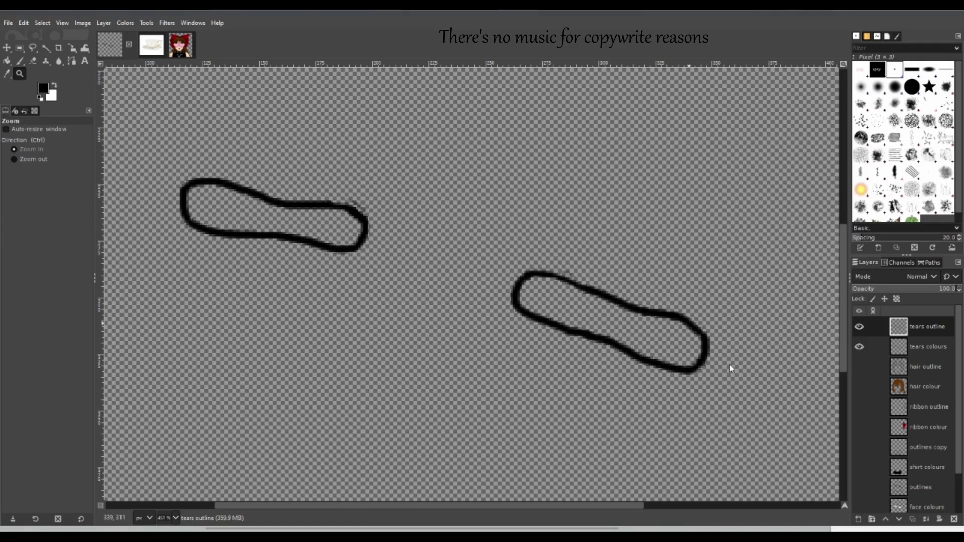
key(ctrl+i)
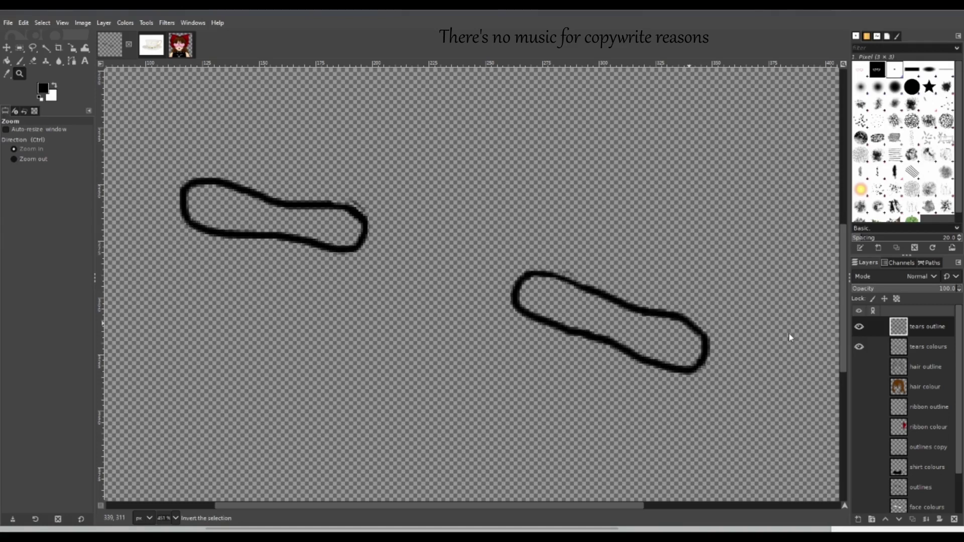